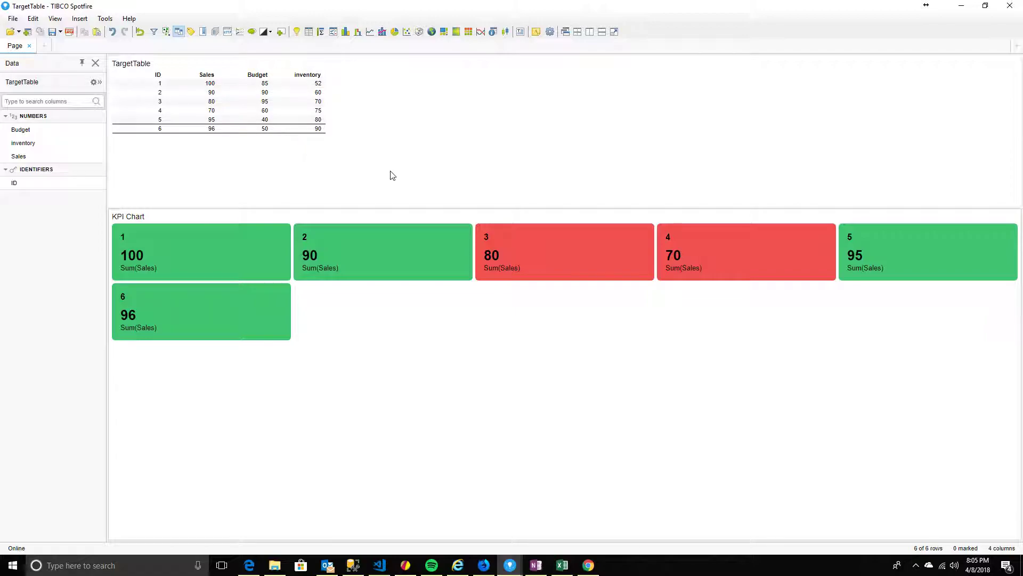
Drag the TargetTable/KPI Chart splitter up so the Sum(Sales) tiles sit higher
mouse_move(483, 208)
left_mouse_down()
mouse_move(485, 234)
mouse_move(488, 202)
left_mouse_up()
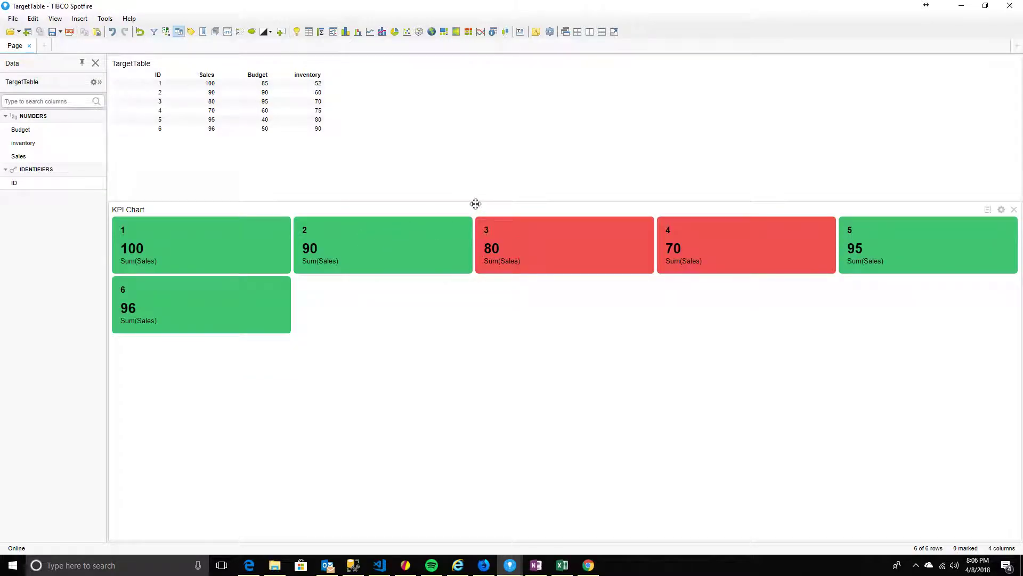
left_click_drag(480, 201, 484, 181)
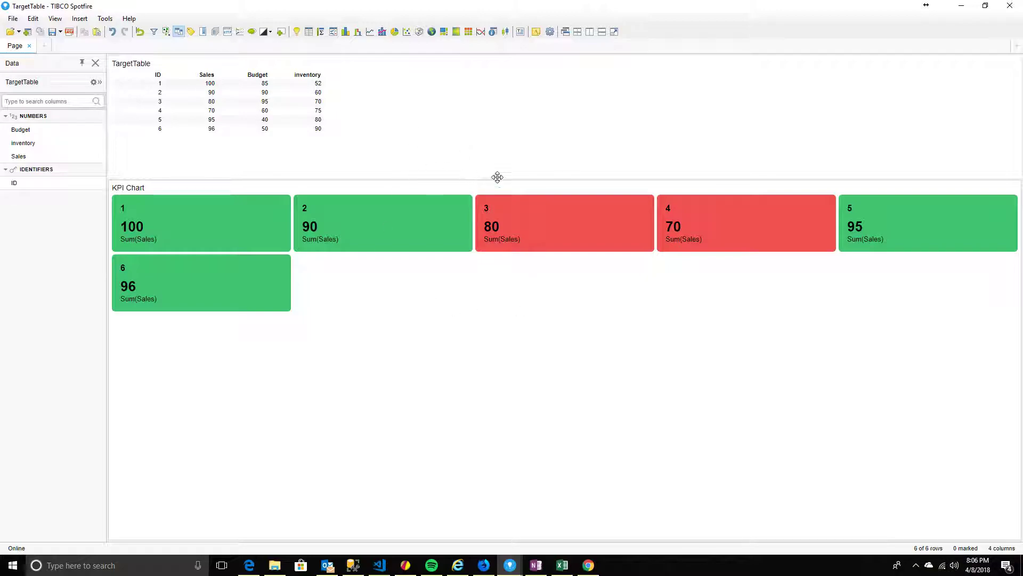
Add a new text area to the page above the table
left_click(520, 31)
right_click(365, 123)
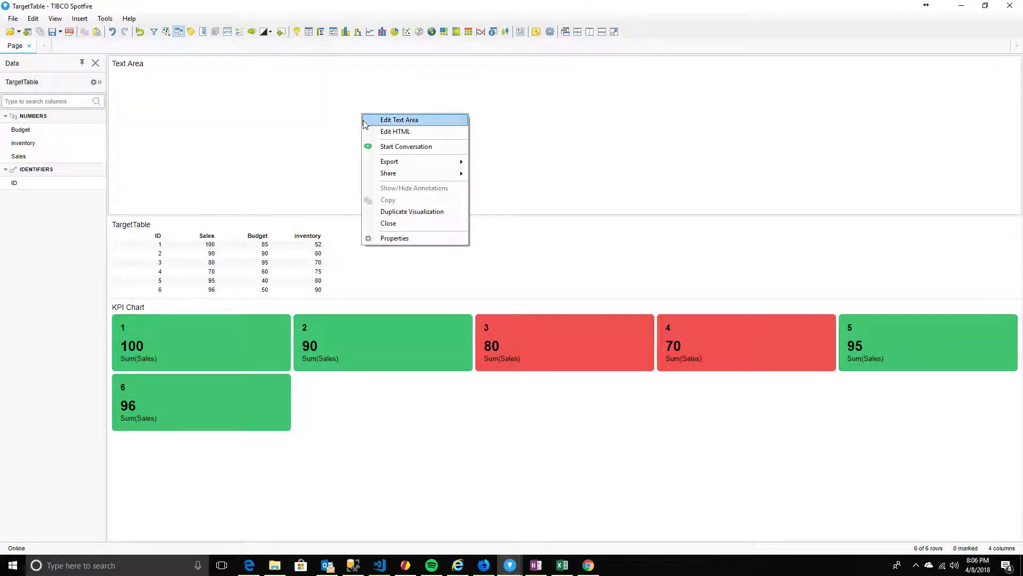
left_click(406, 239)
left_click(656, 166)
Edit the text area's HTML and insert a List box dynamic item
right_click(437, 130)
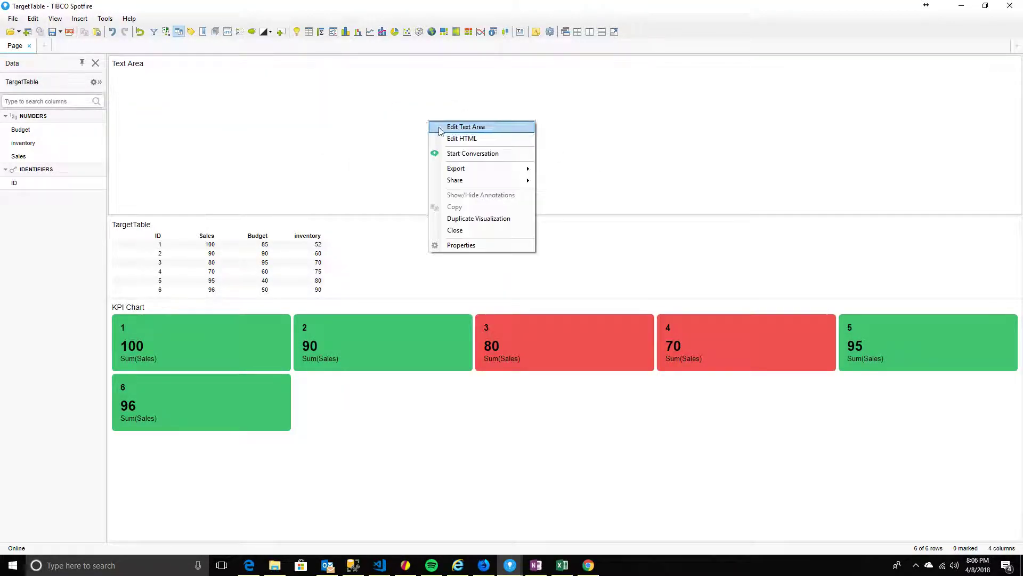
left_click(463, 139)
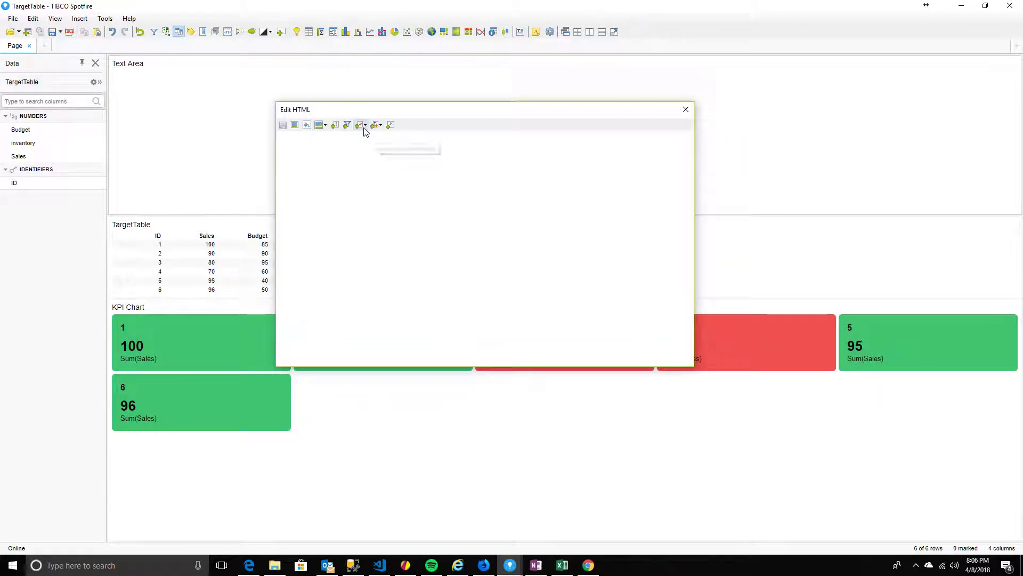
left_click(364, 127)
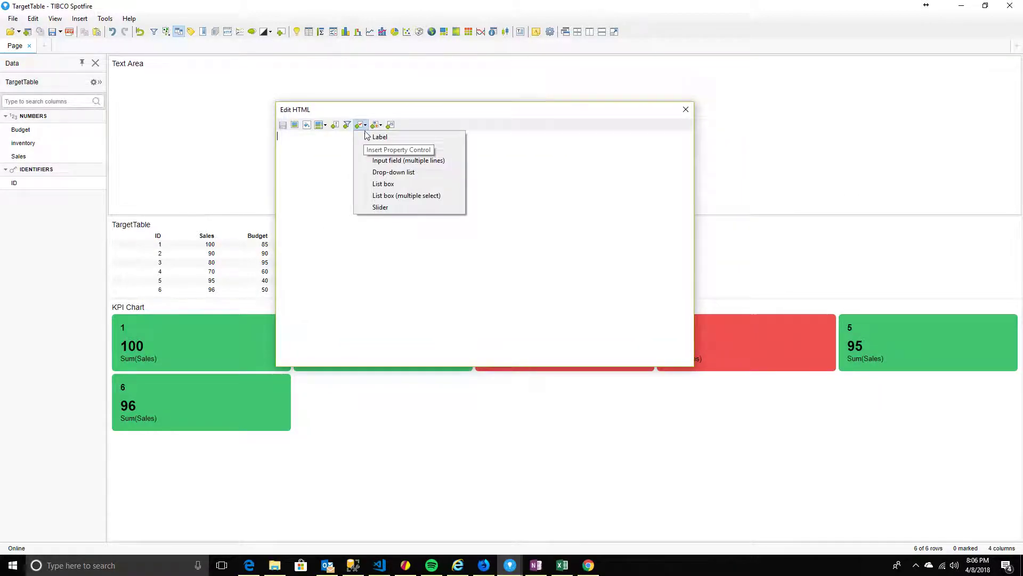
left_click(405, 185)
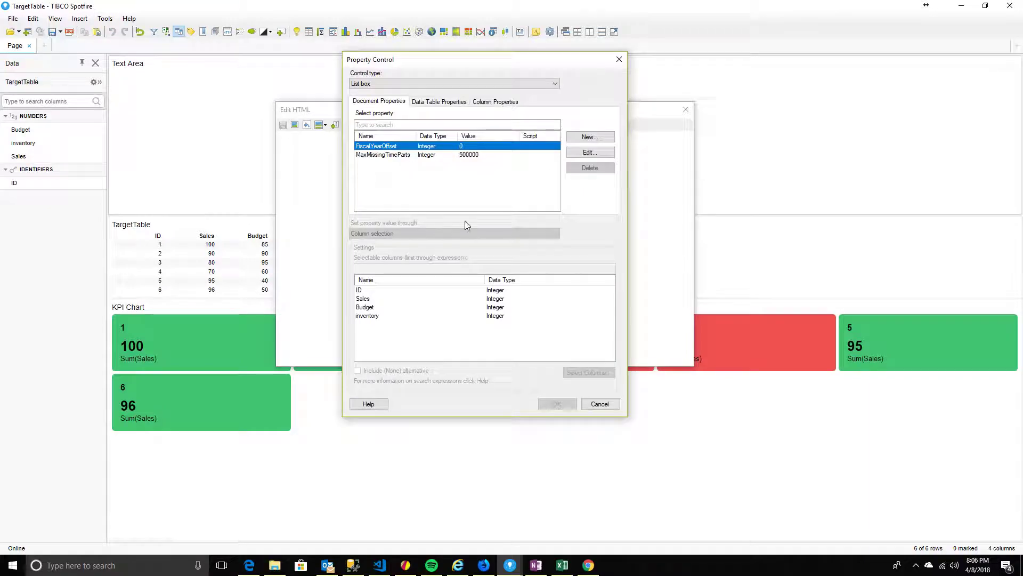
Create a String document property 'listbox' whose values come from column selection
left_click(580, 139)
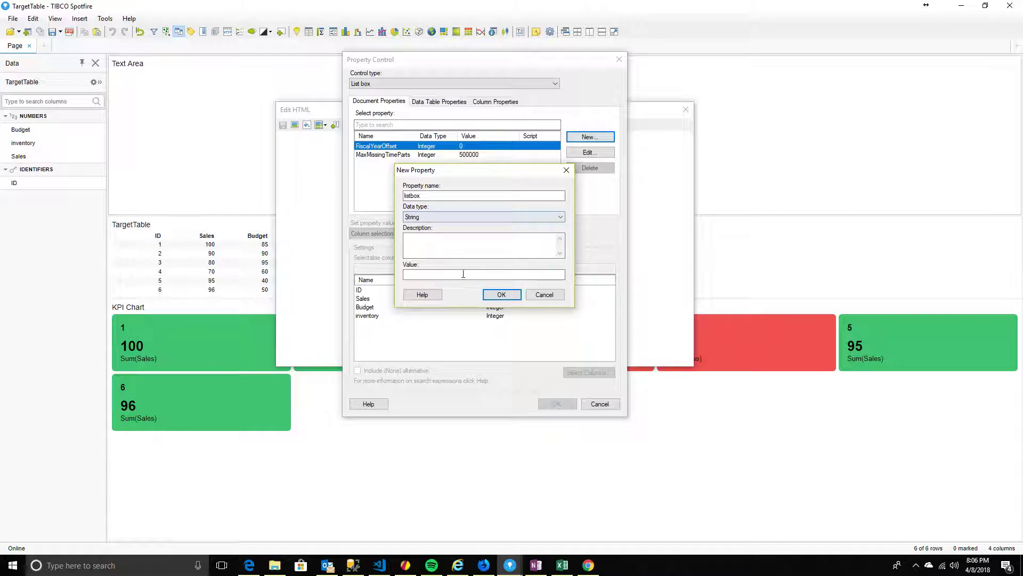
left_click(492, 298)
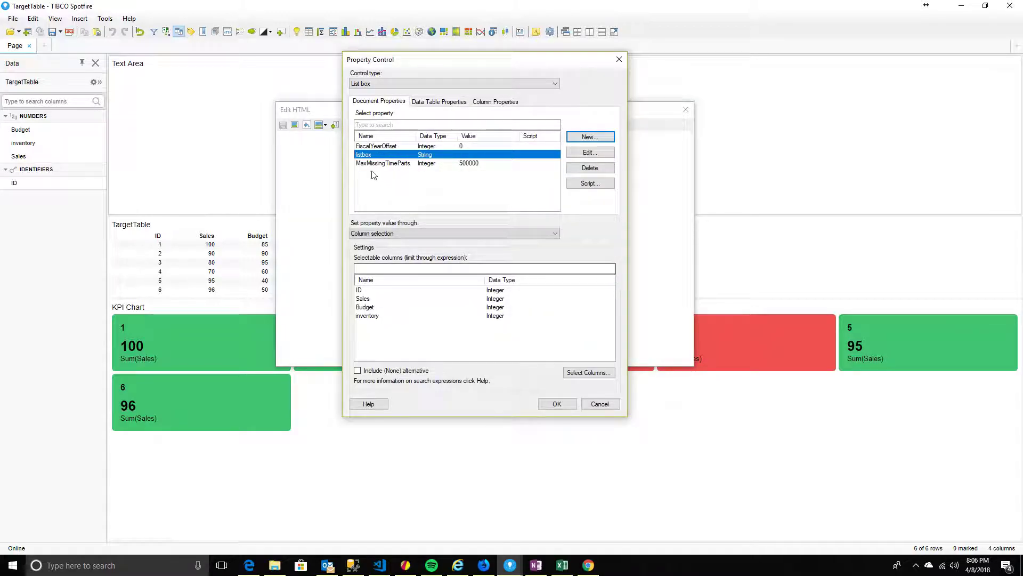
left_click(400, 235)
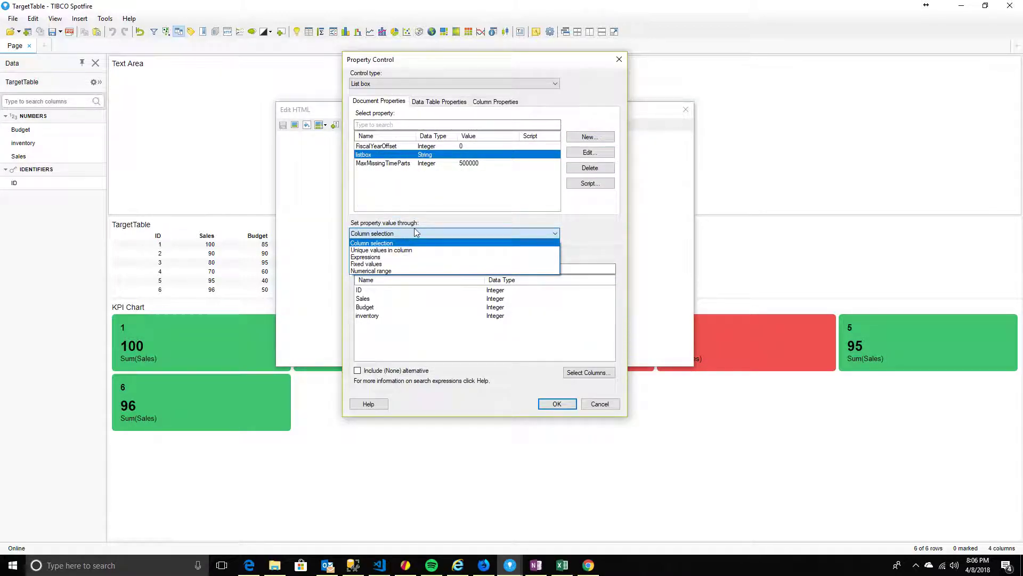
left_click(410, 240)
left_click(588, 372)
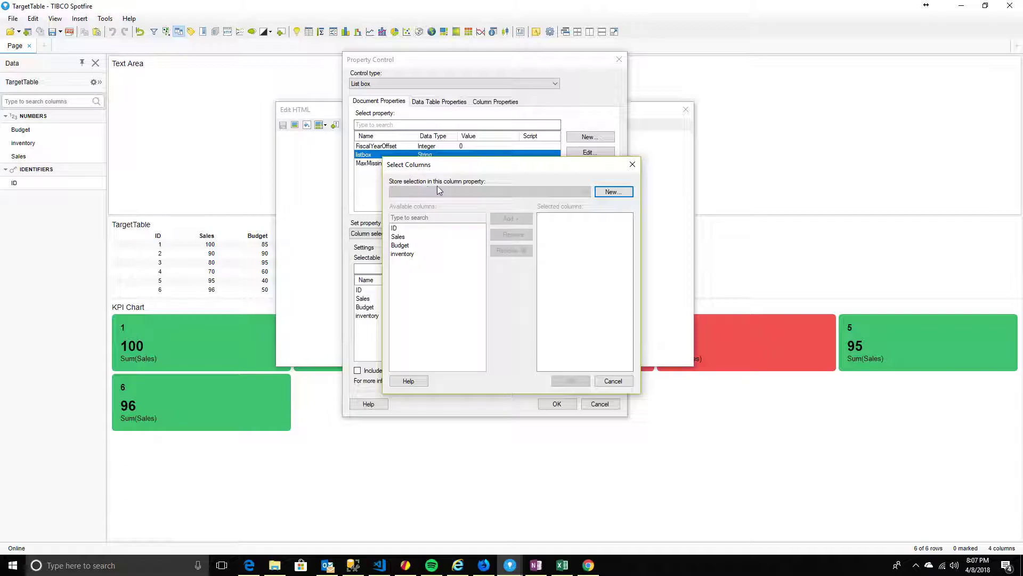
Create a Boolean column property 'colorconditions' with default value True
left_click(611, 192)
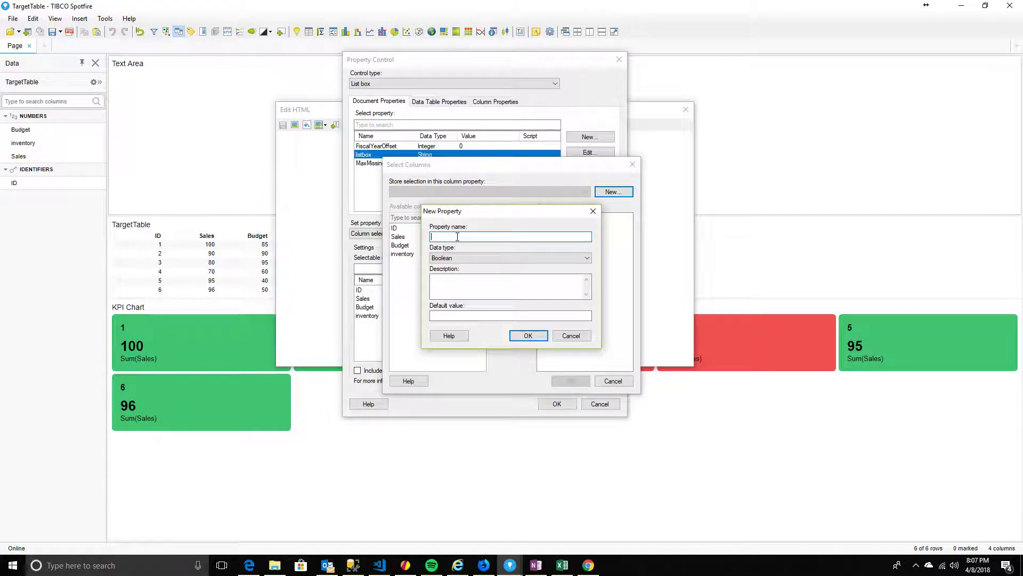
type("colorconditions")
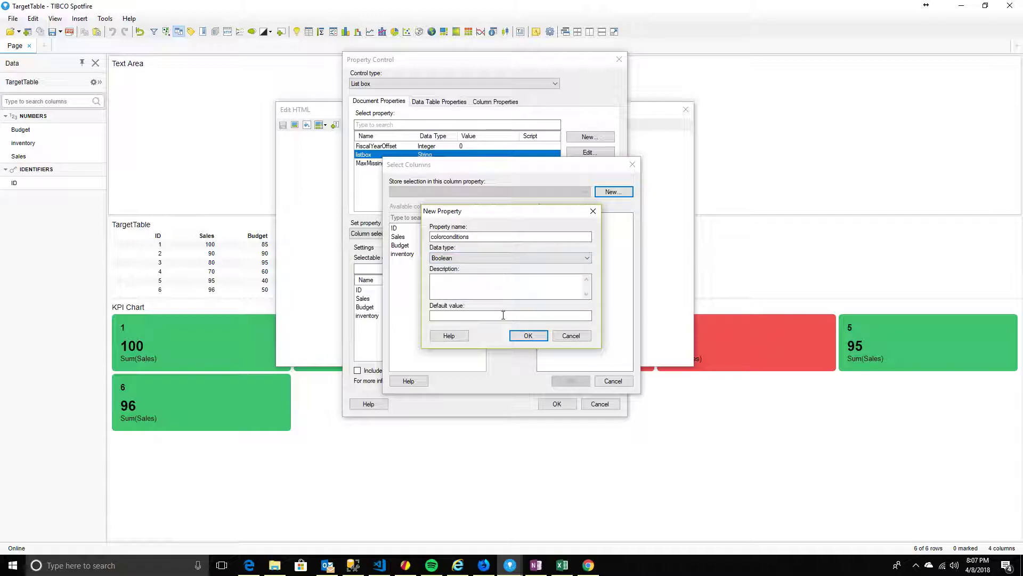
left_click(525, 337)
key("Return")
type("True")
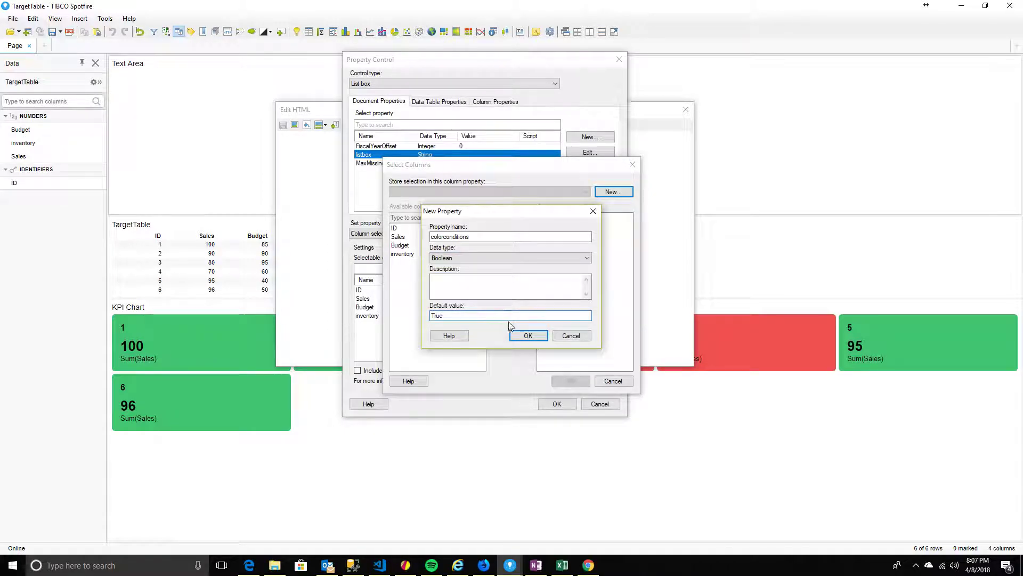
left_click(526, 335)
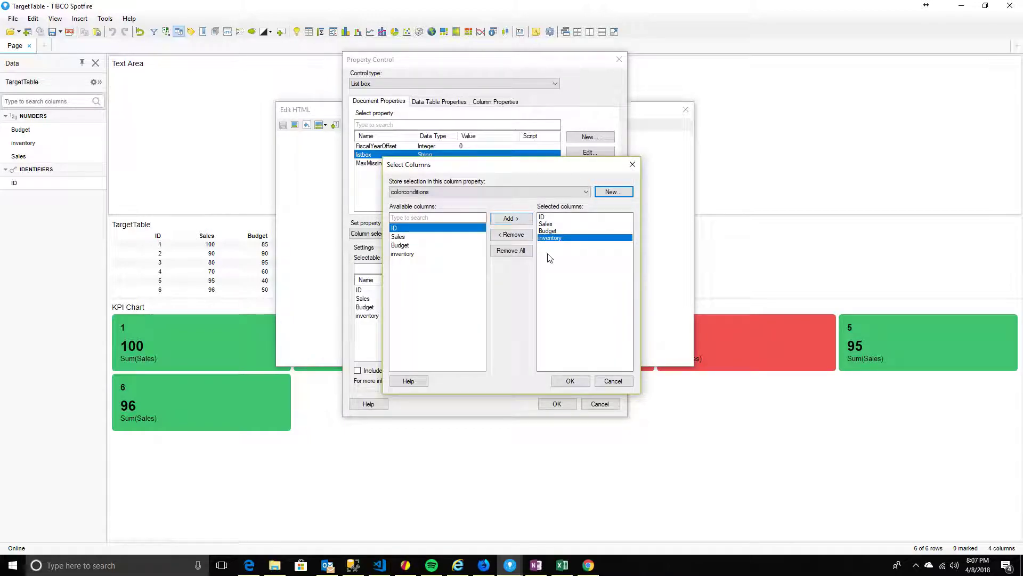
Remove ID from the selected columns and confirm the list box settings
left_click(549, 217)
left_click(507, 235)
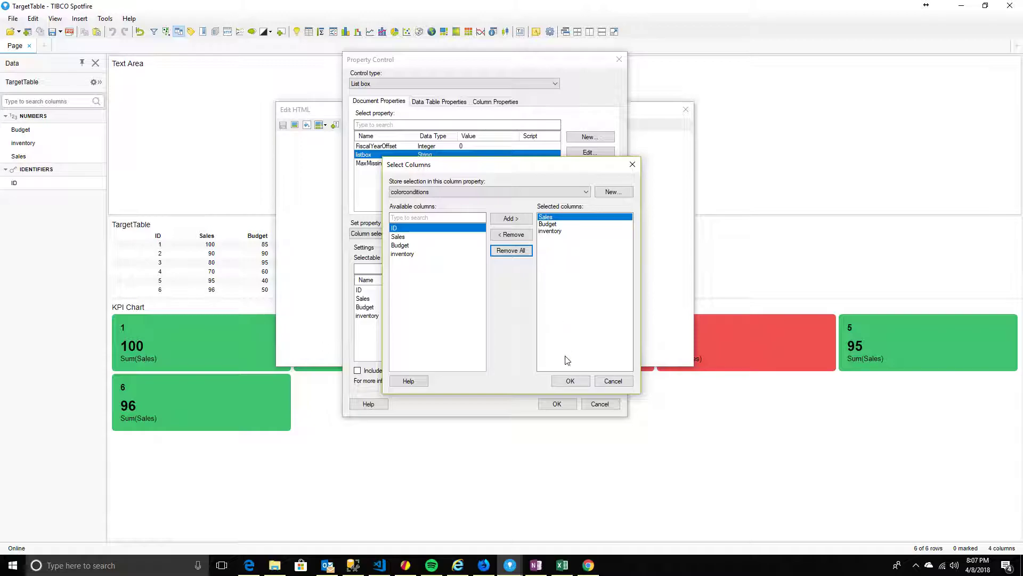
left_click(569, 382)
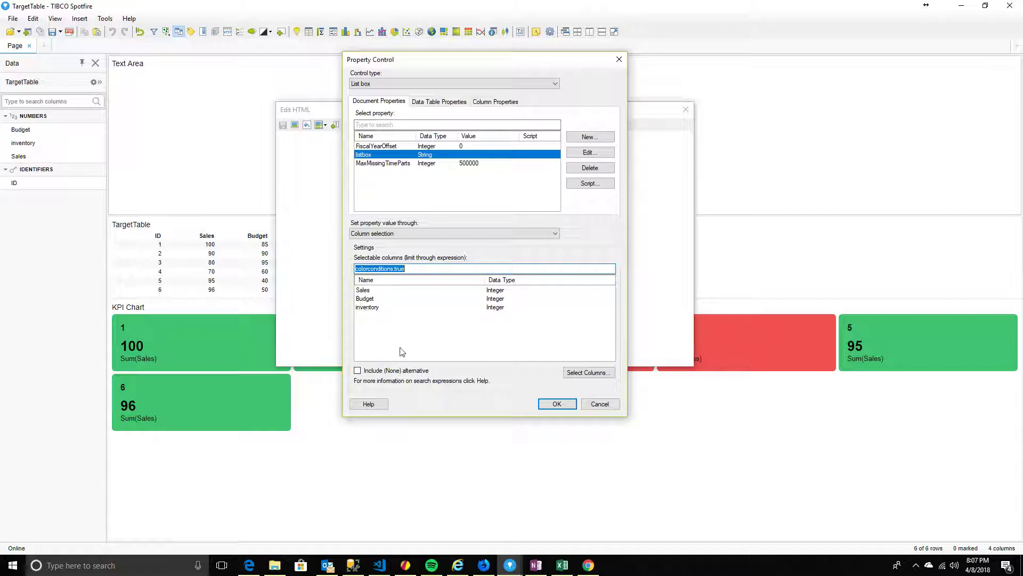
left_click(556, 404)
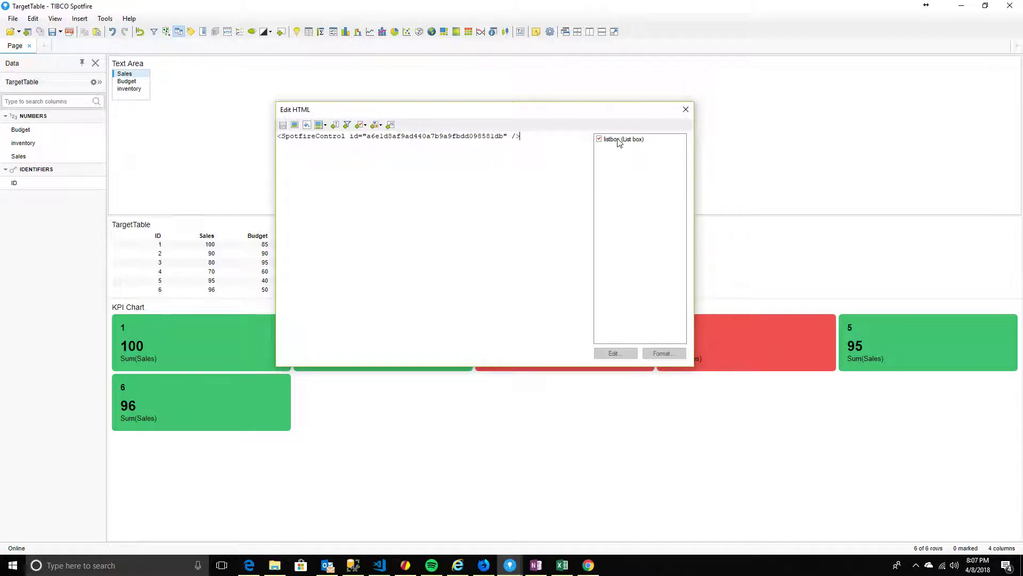
In the text area editor, widen the list box and shorten it to three rows, then save
left_click(685, 110)
right_click(137, 93)
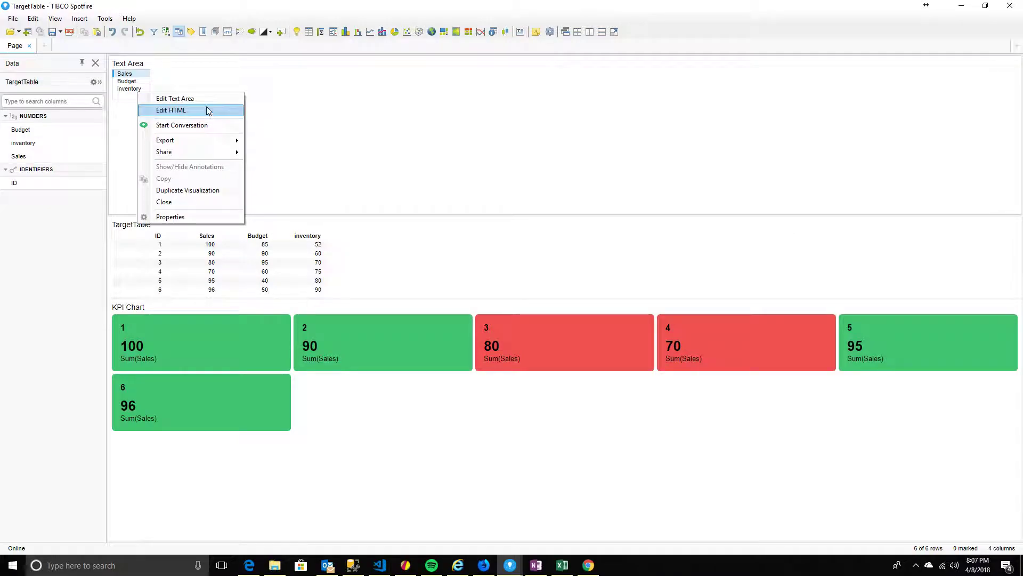
left_click(205, 101)
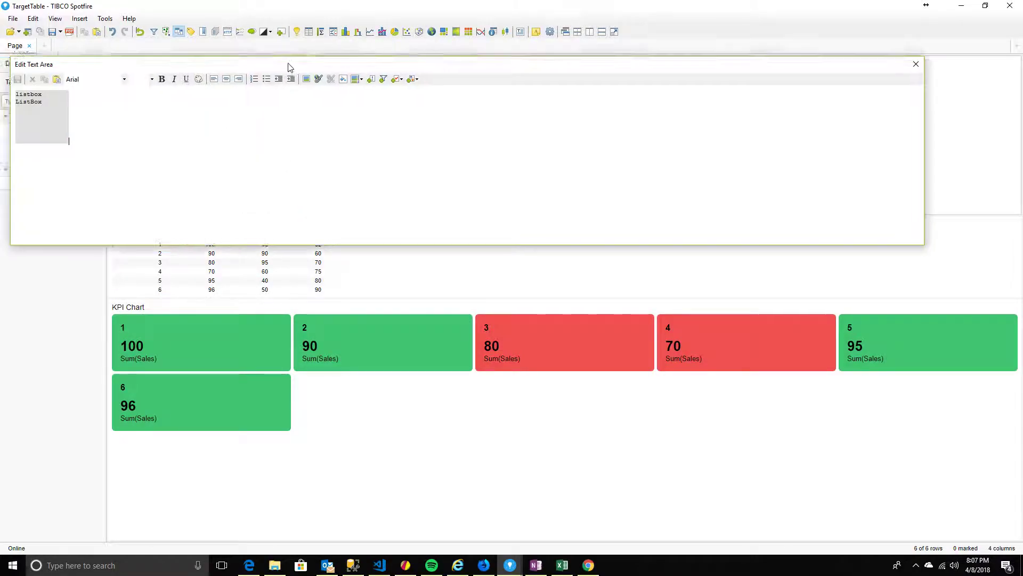
left_click(78, 231)
left_click_drag(122, 225, 206, 225)
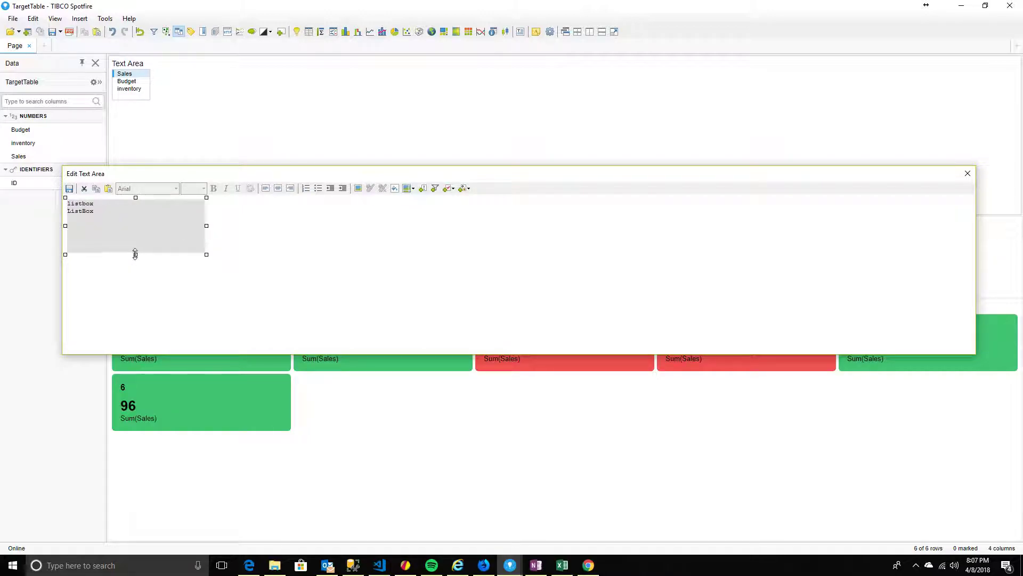
left_click_drag(135, 254, 136, 229)
left_click(219, 272)
left_click(69, 188)
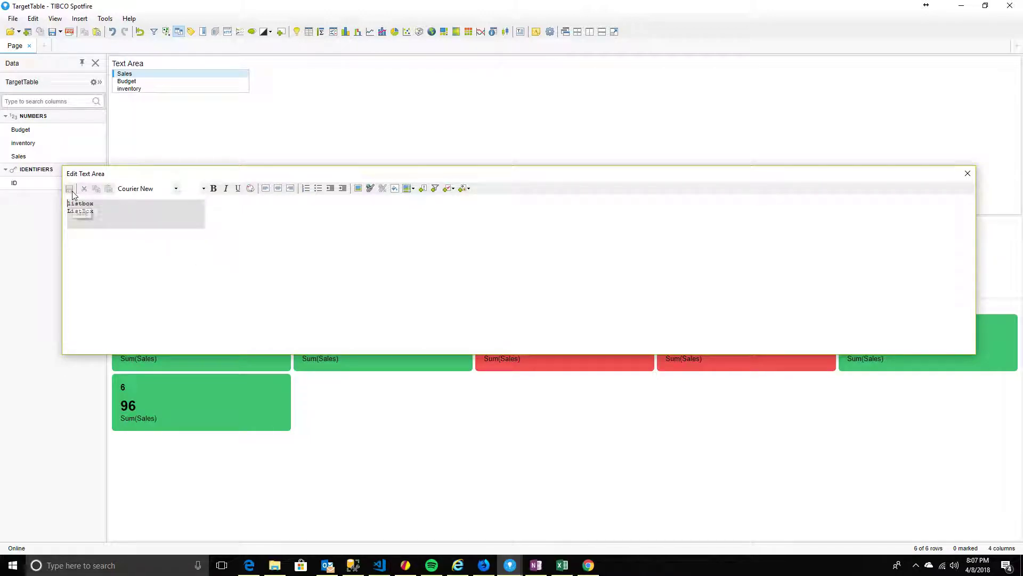
left_click(968, 173)
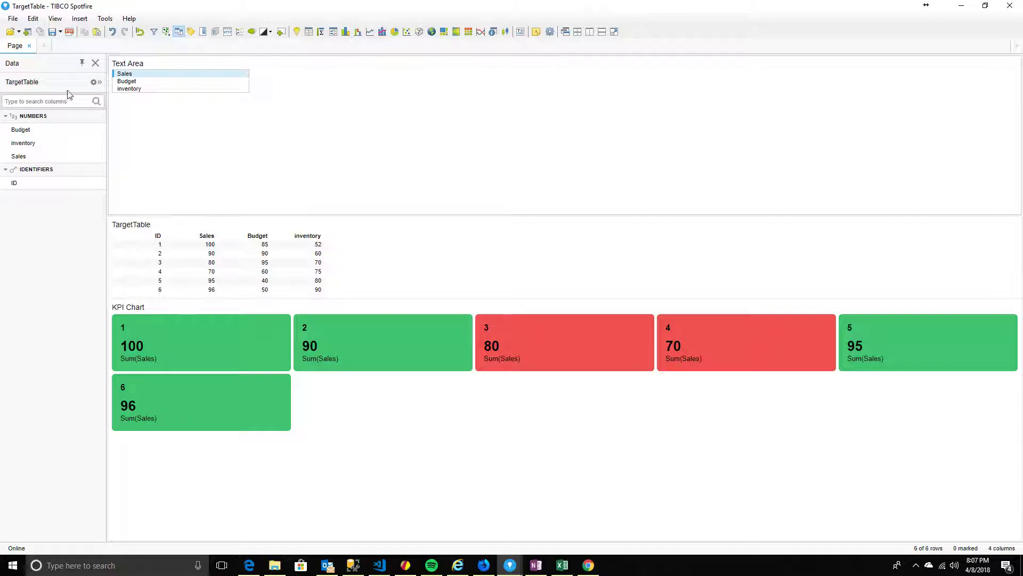
Try the list box items Budget, Sales and inventory, ending on inventory
left_click(121, 82)
left_click(123, 90)
left_click(124, 82)
left_click(128, 76)
left_click(127, 81)
left_click(126, 89)
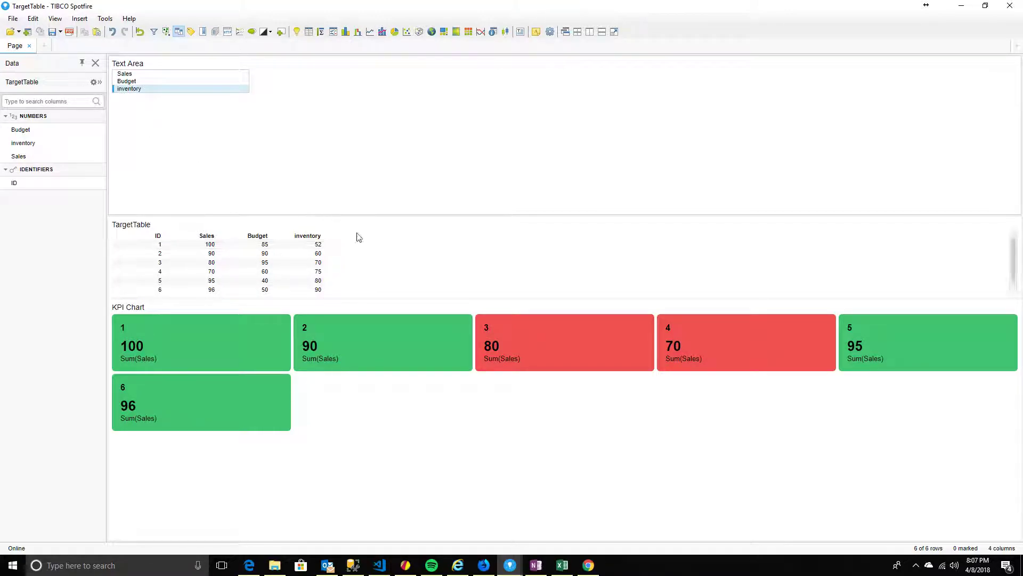
Place TargetTable left of the KPI Chart, shorten the text area, and widen the chart's tiles
left_click_drag(215, 219, 967, 397)
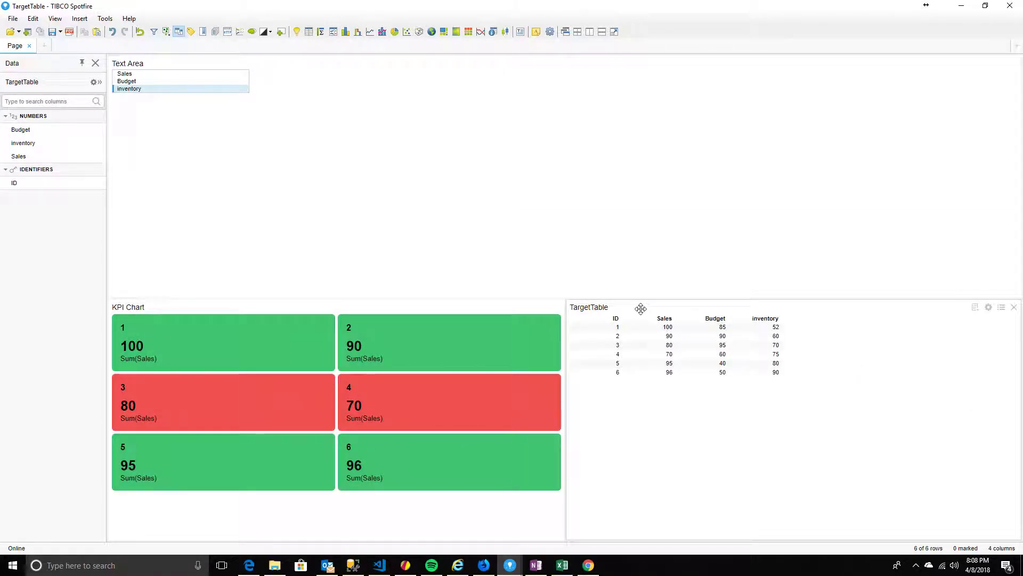
left_click_drag(698, 309, 413, 417)
left_click_drag(560, 299, 528, 113)
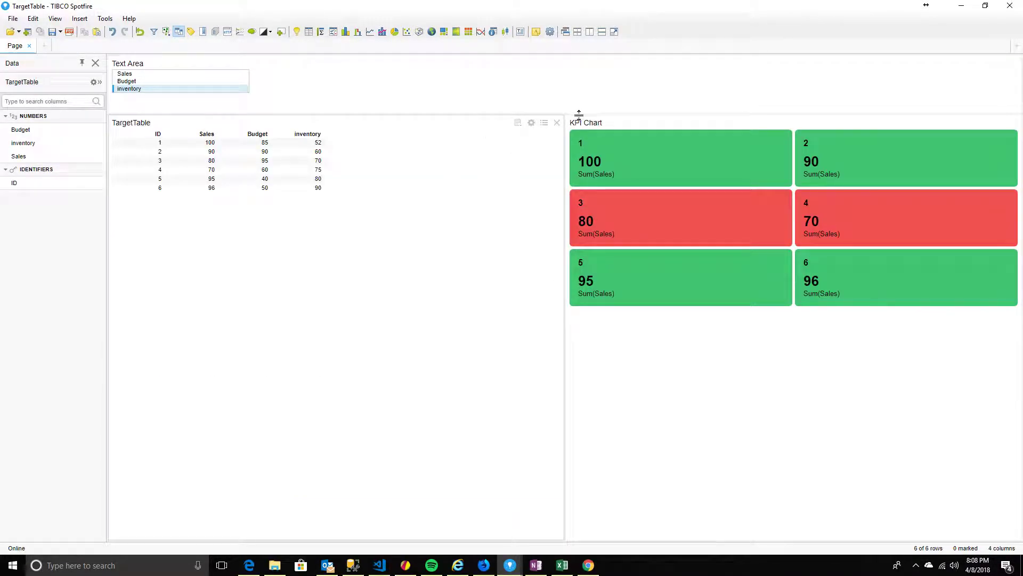
left_click_drag(565, 167, 334, 176)
left_click_drag(336, 290, 366, 296)
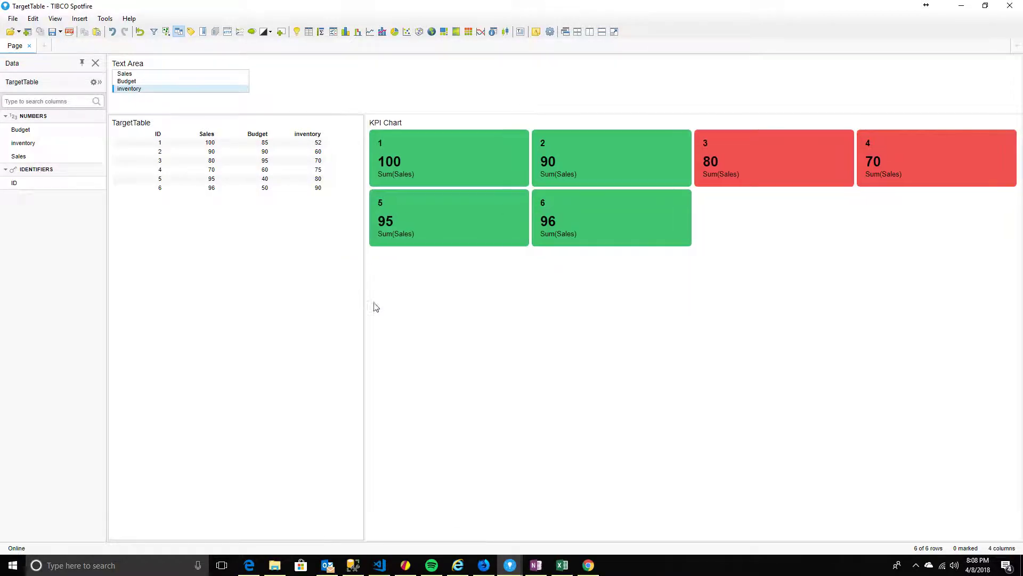
Start registering a new data function from the data function properties
left_click(32, 19)
left_click(60, 262)
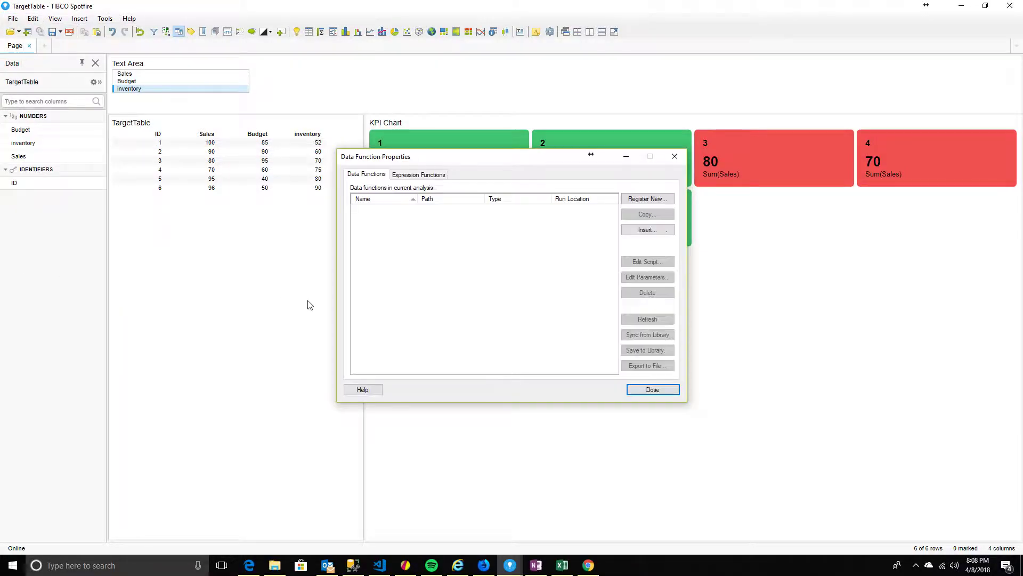
left_click_drag(548, 154, 352, 207)
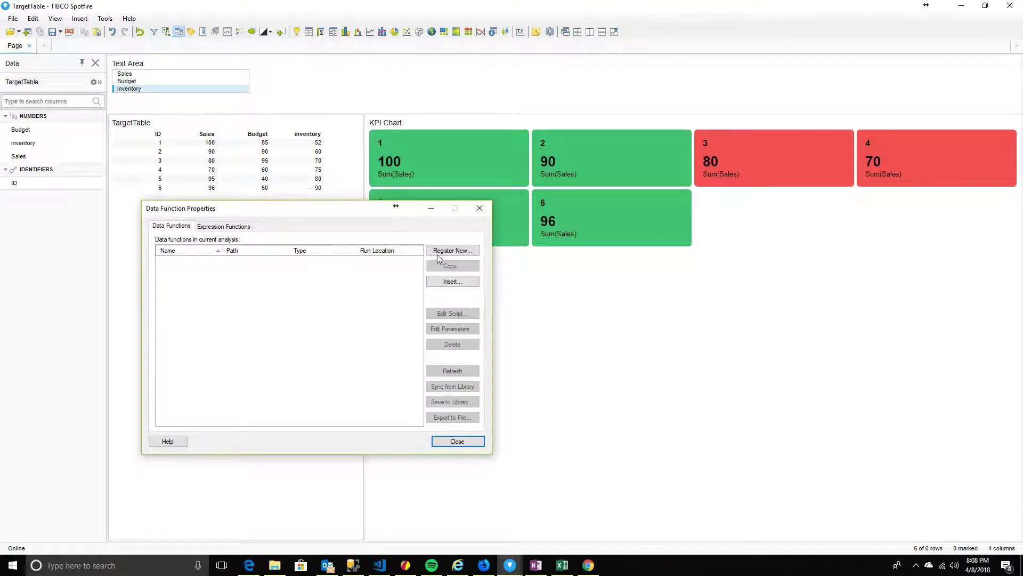
left_click(453, 249)
left_click_drag(298, 170, 566, 193)
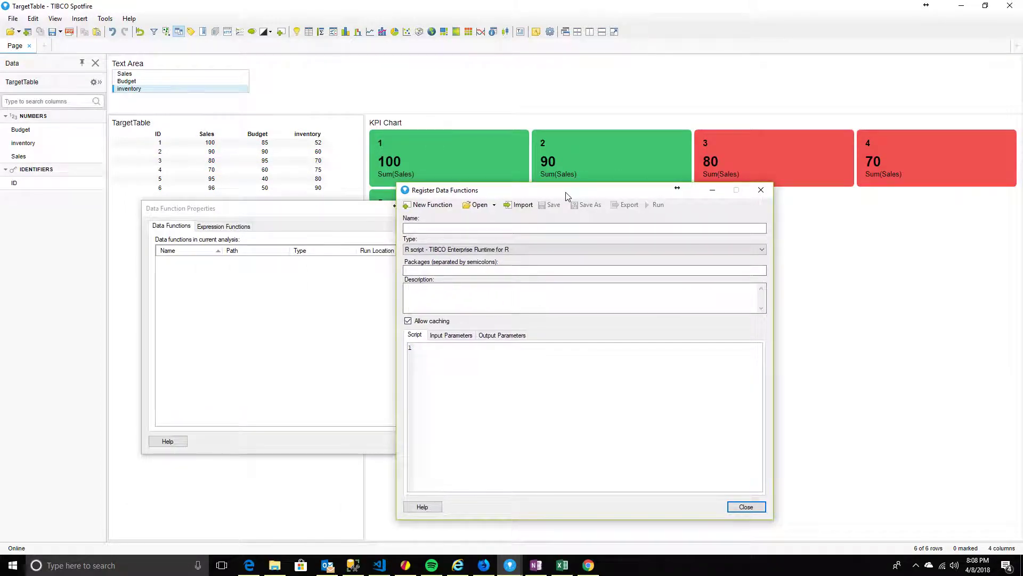
Name the data function 'Change Color from list box selections'
type("Color")
key("BackSpace")
key("BackSpace")
type("Change")
type("Color from")
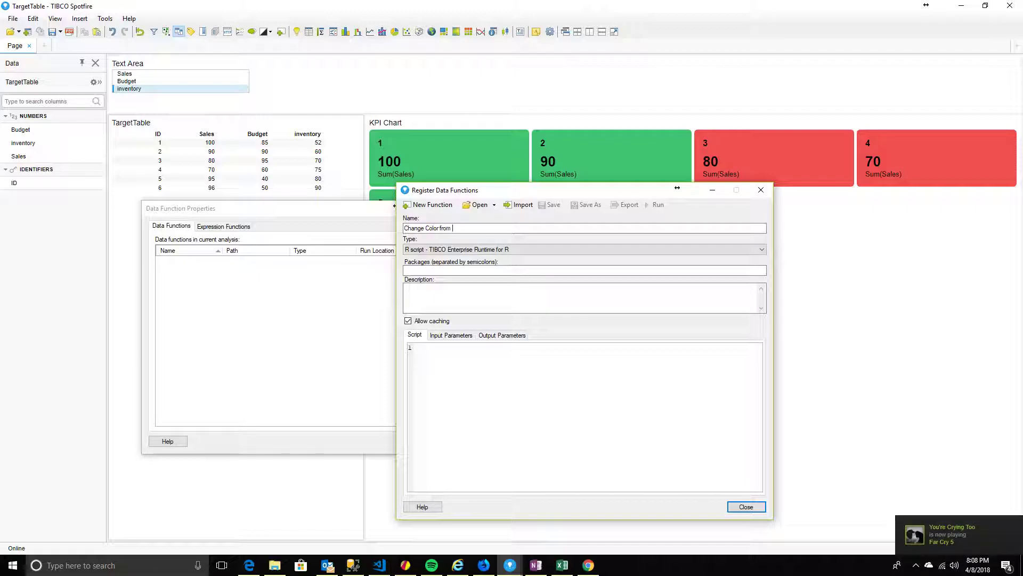
type(" list bo")
key("BackSpace")
key("BackSpace")
type("selections")
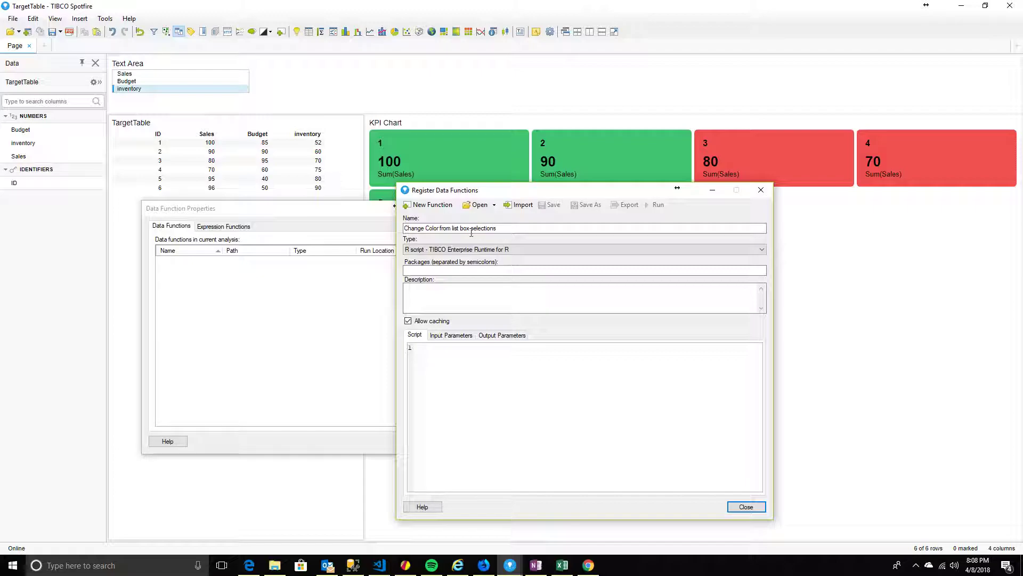
left_click(448, 371)
Write the R script 'output <- input' for the data function
type("output")
type("<- input")
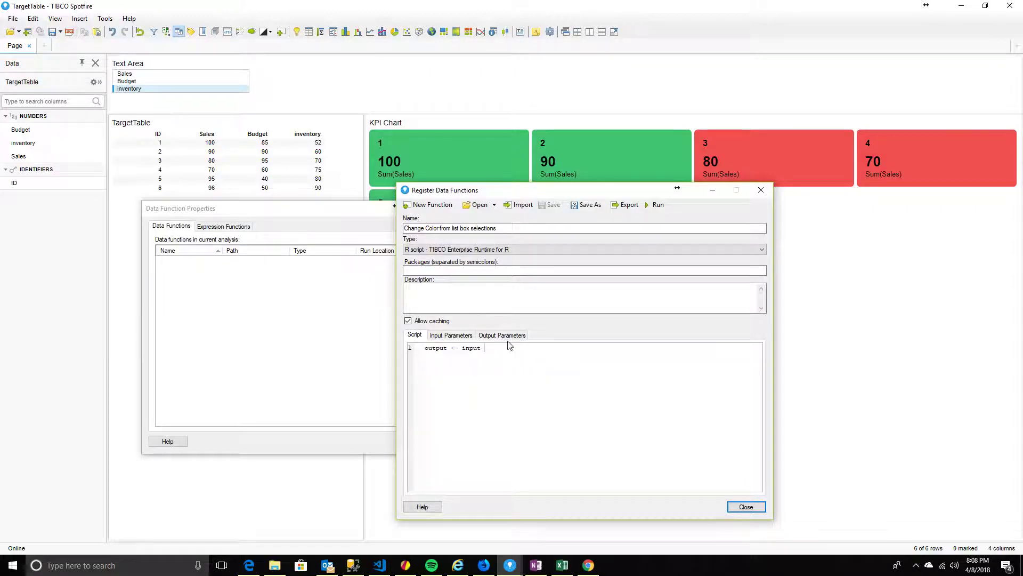
left_click_drag(555, 192, 547, 146)
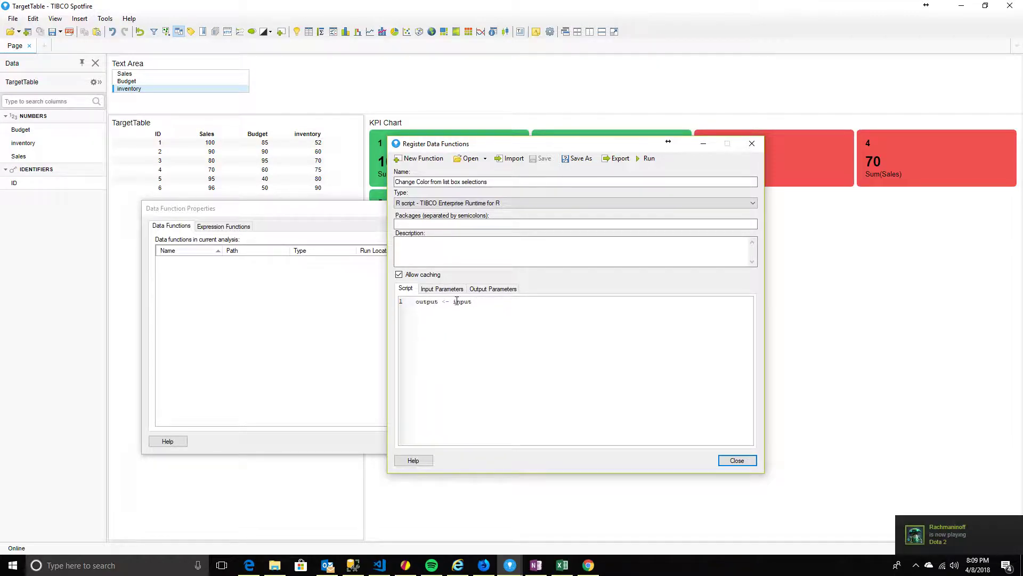
double_click(423, 302)
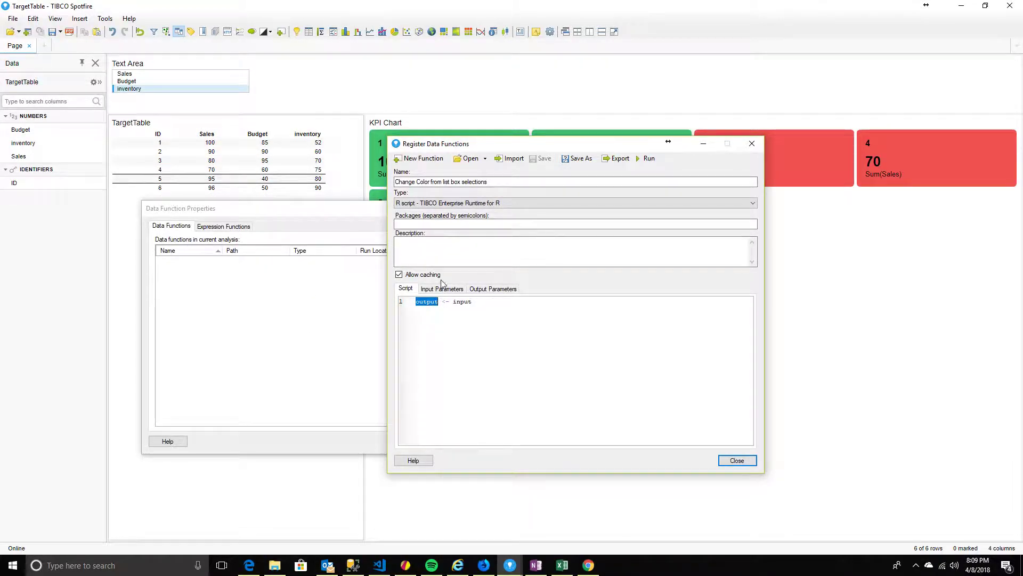
left_click(454, 307)
double_click(458, 302)
key("ctrl+c")
left_click(441, 288)
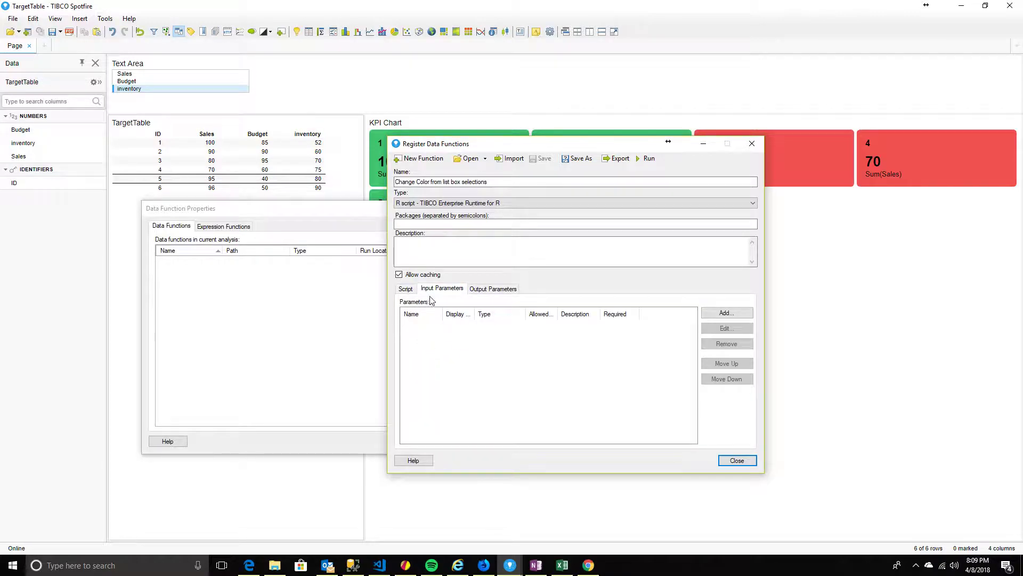
Add a Column input parameter named 'input' that accepts String data
left_click(737, 315)
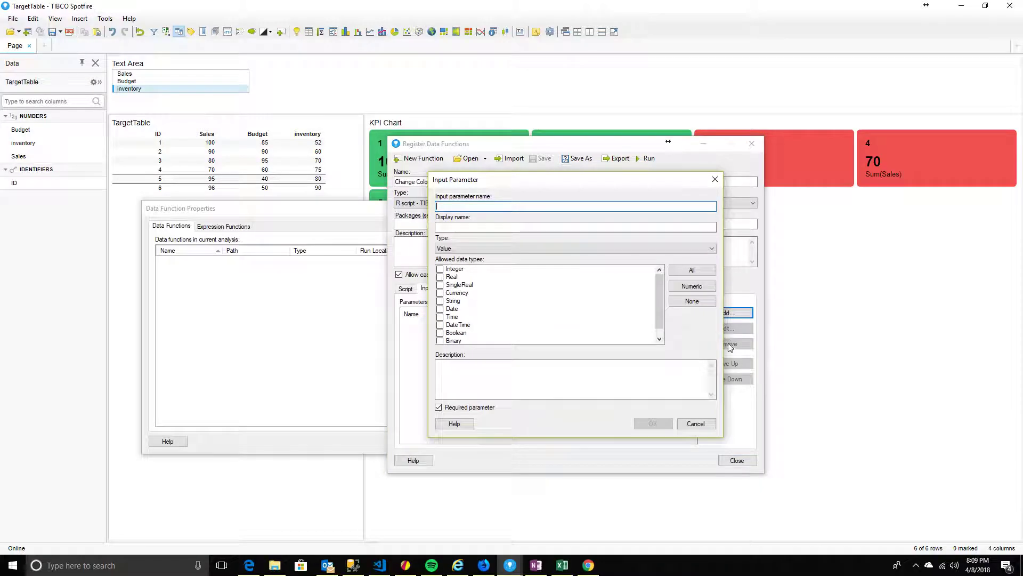
key("ctrl+v")
left_click(440, 301)
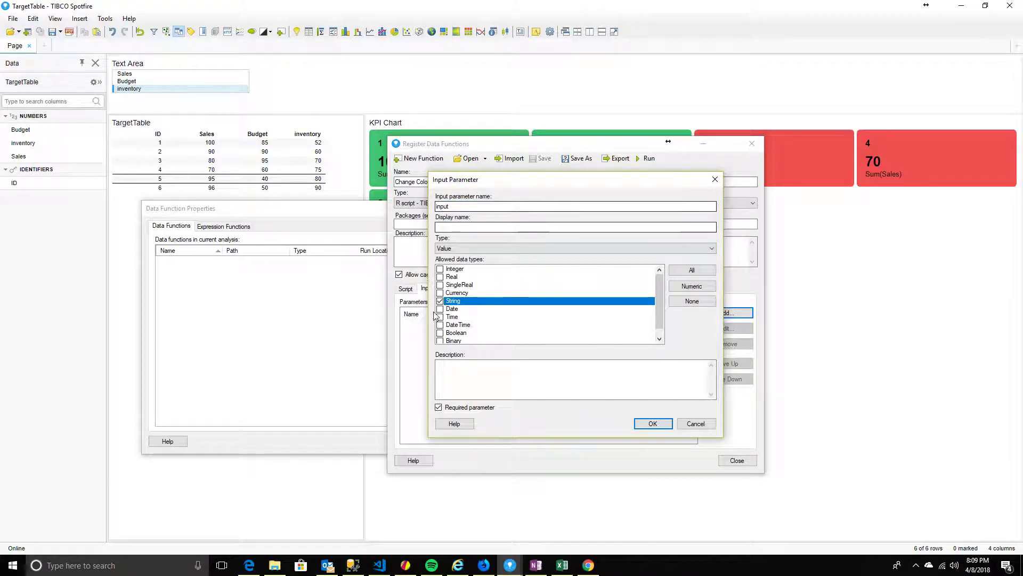
left_click(461, 250)
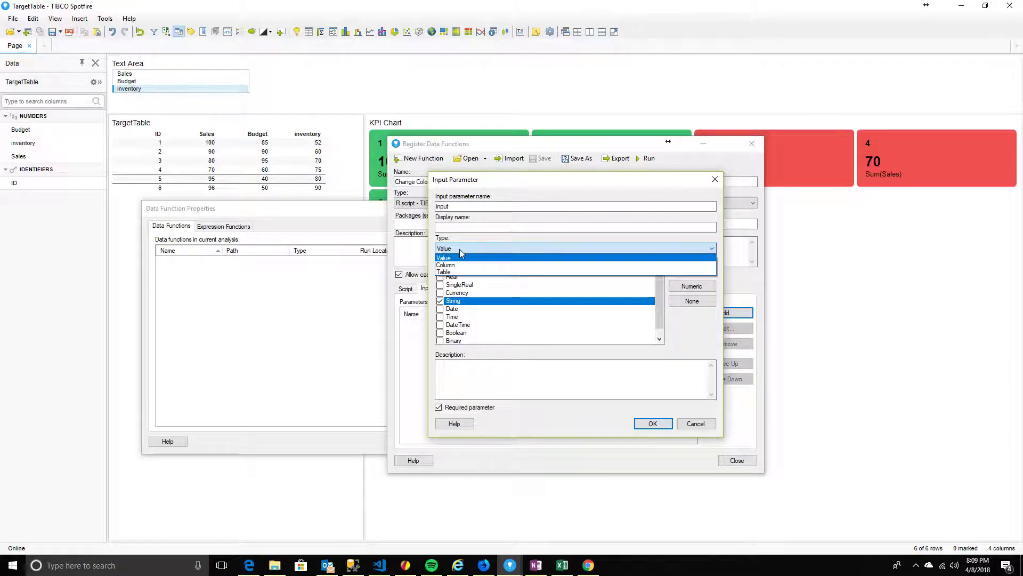
left_click(459, 265)
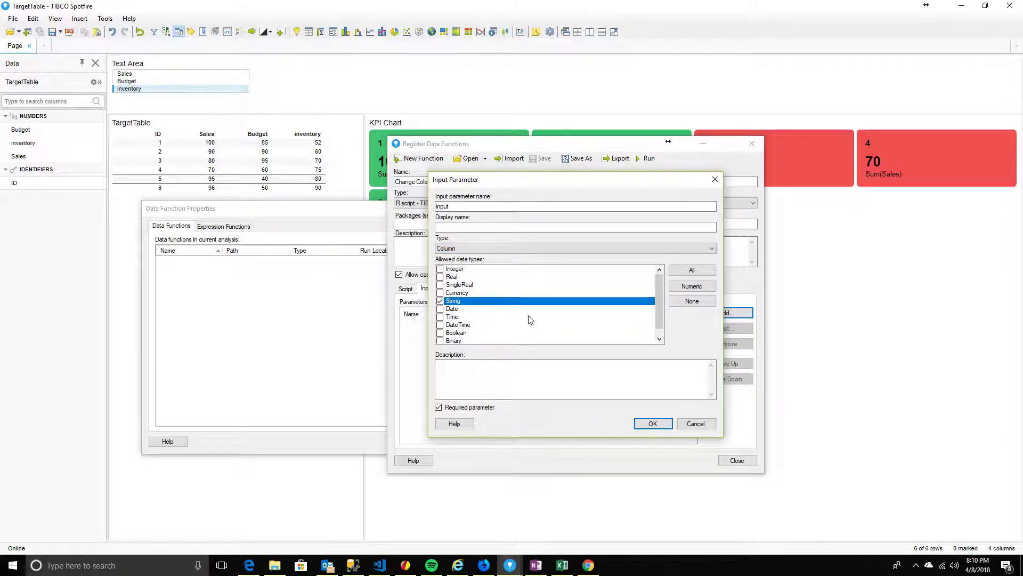
left_click(653, 424)
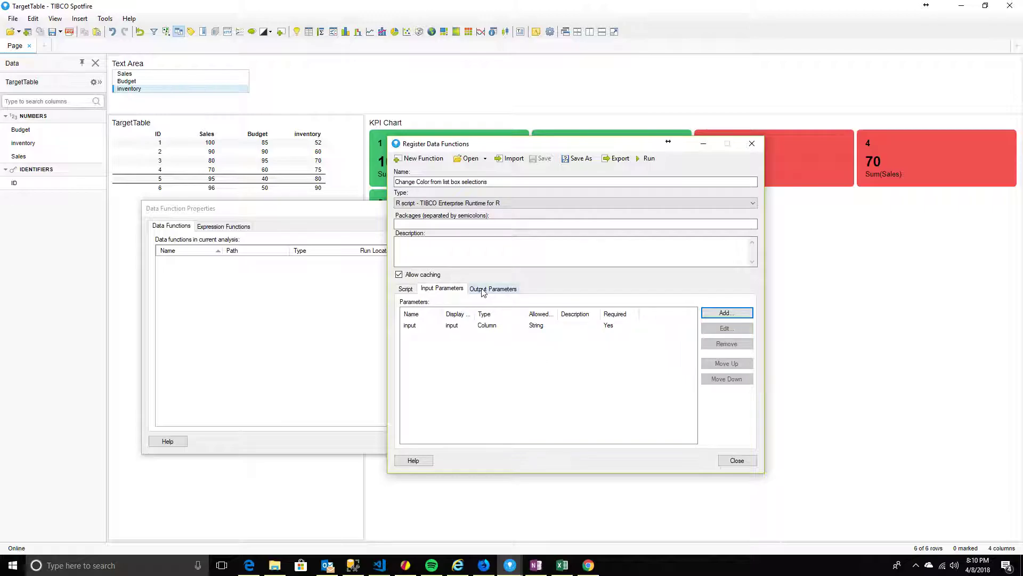
Begin a new output parameter named 'output' on the Output Parameters page
left_click(409, 289)
double_click(419, 302)
key("ctrl+c")
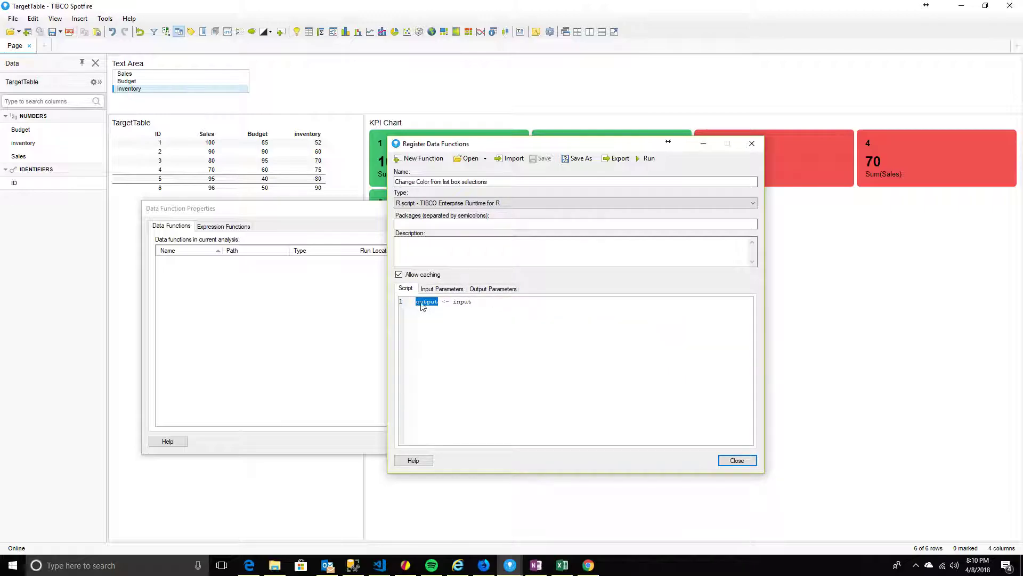
left_click(495, 289)
left_click(707, 312)
key("ctrl+v")
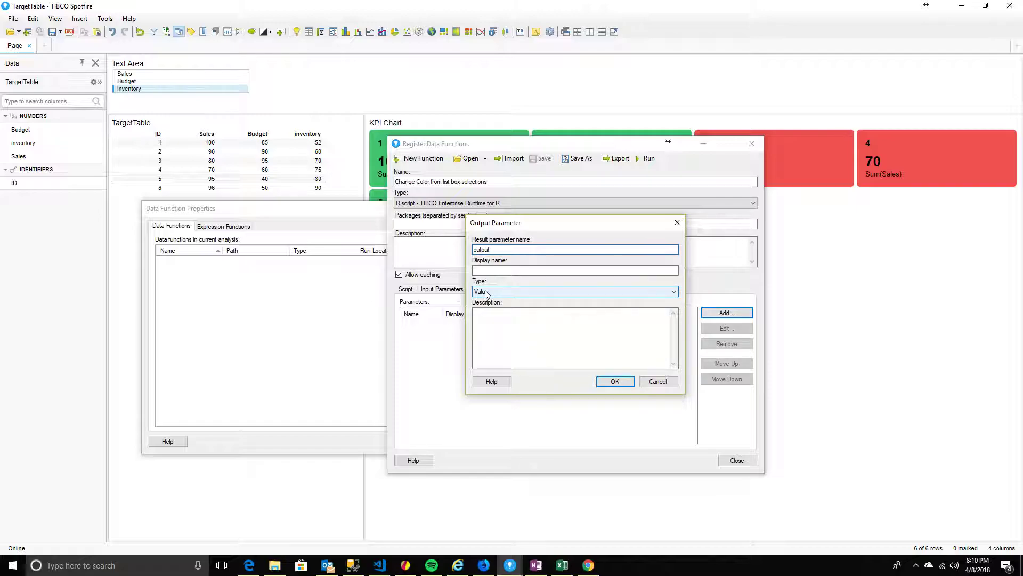
Keep the 'output' parameter's type as Value and confirm it
left_click(493, 291)
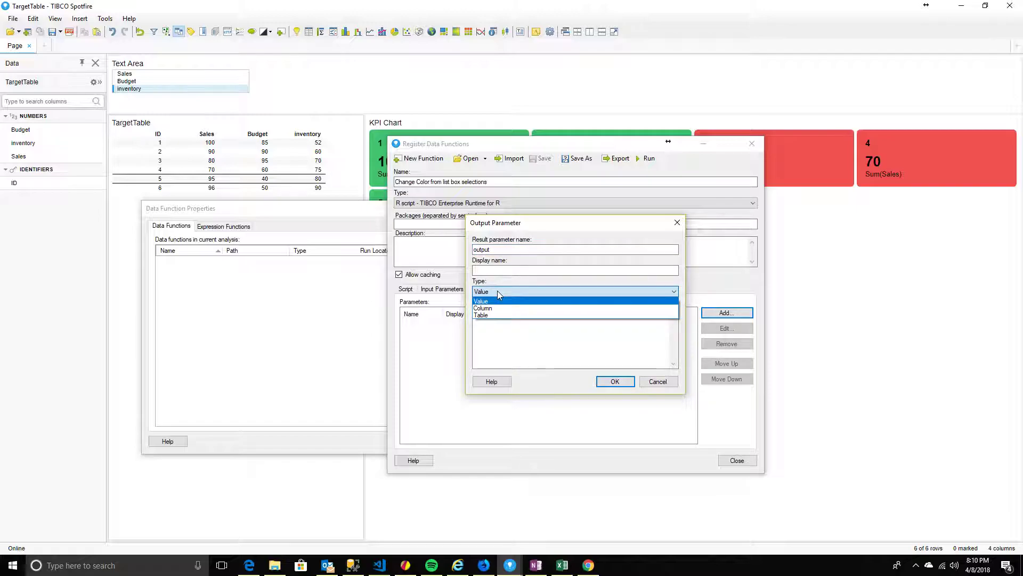
left_click(497, 291)
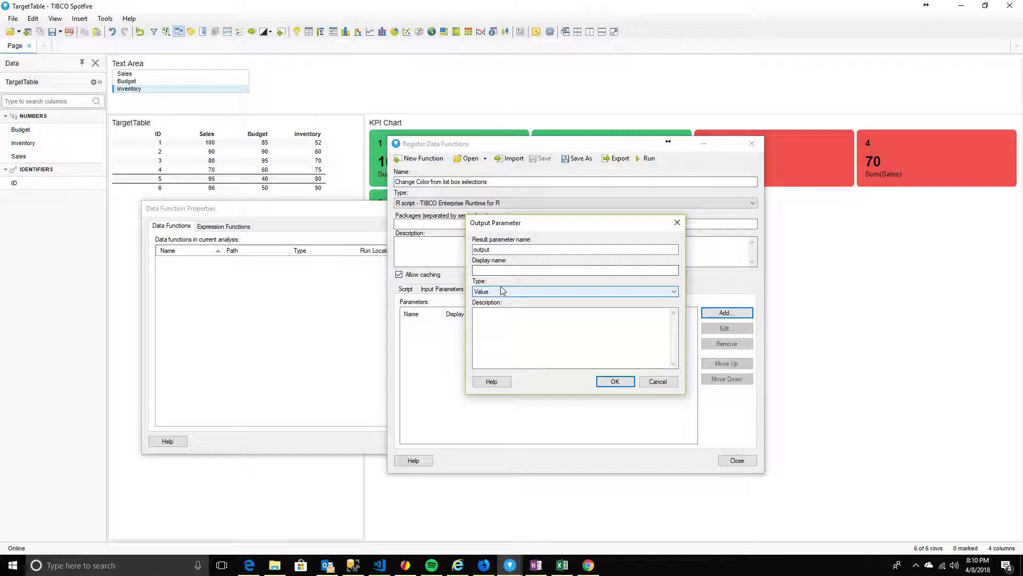
left_click(615, 382)
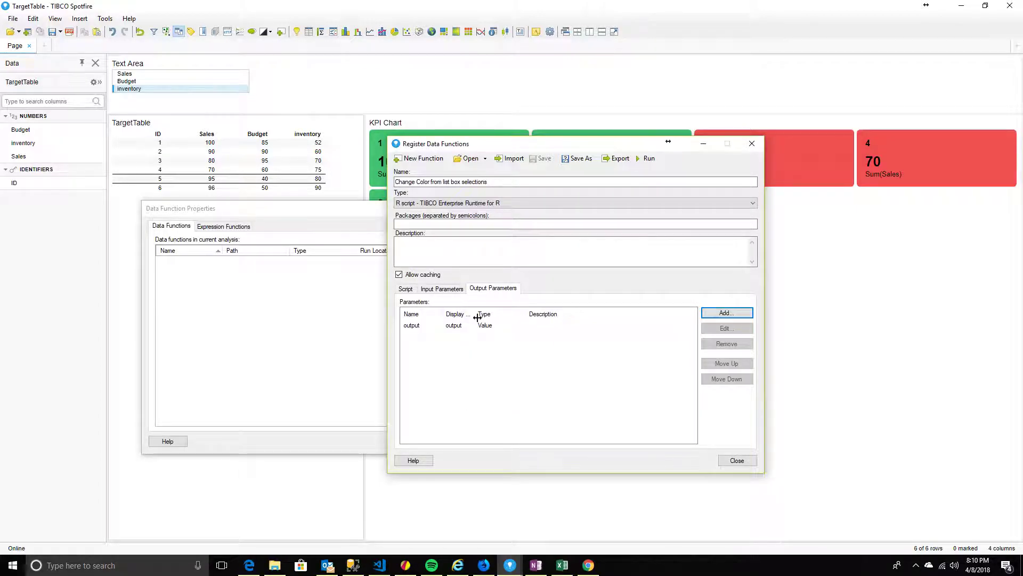
Save the data function to the library under Learning in a new 'R Functions' folder
left_click(579, 159)
left_click(499, 207)
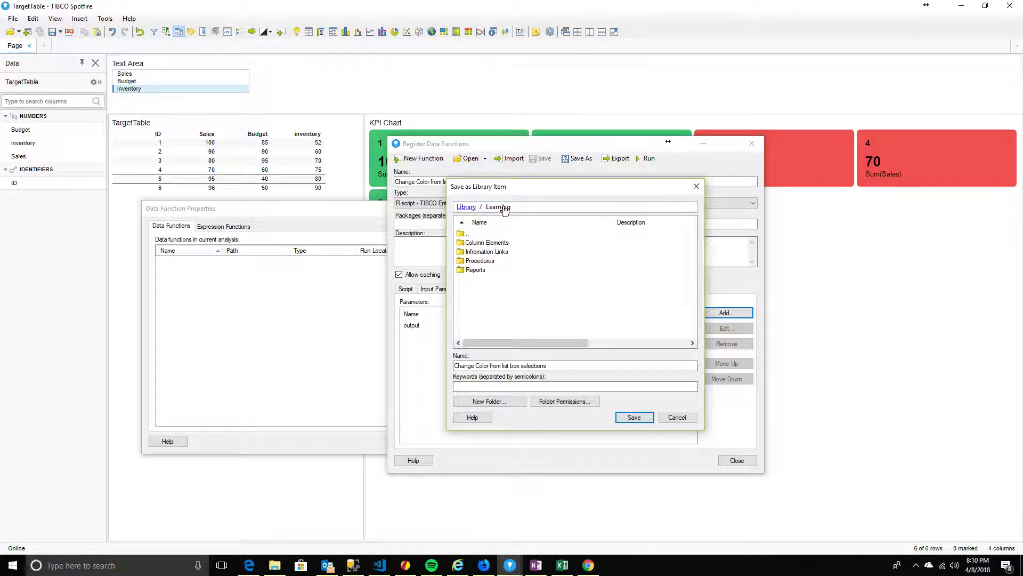
left_click(466, 208)
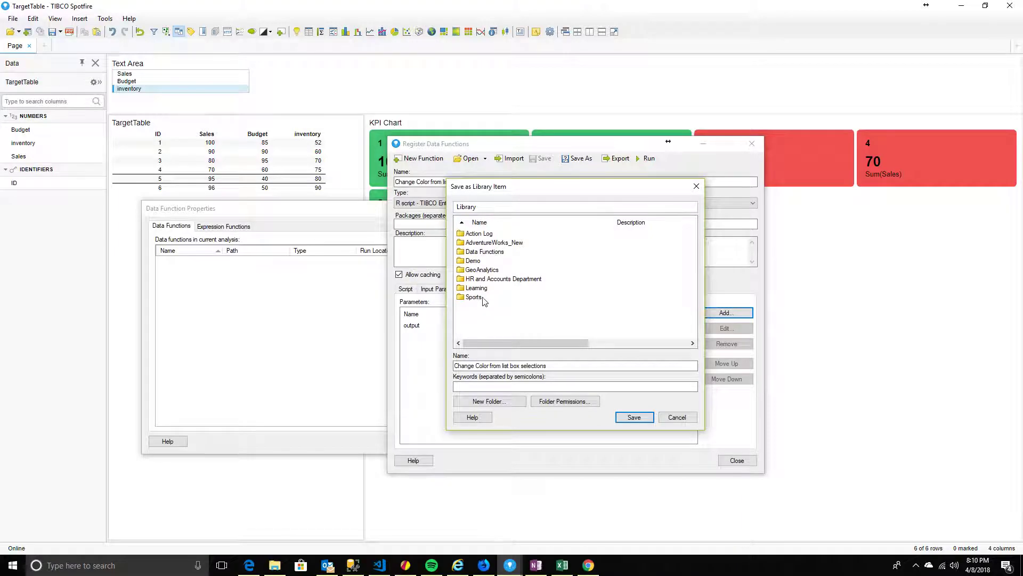
double_click(476, 287)
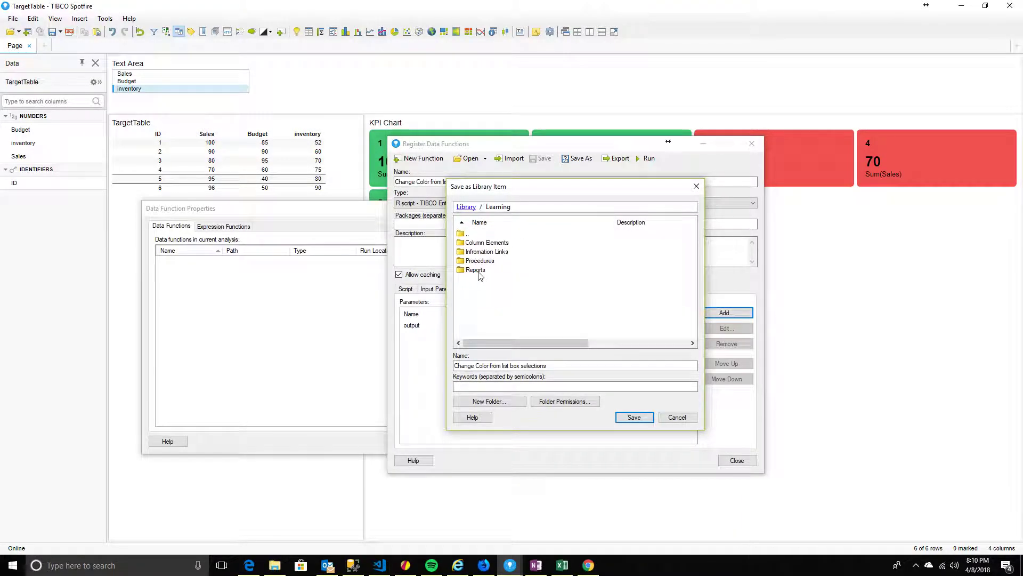
left_click(491, 405)
type("Rf")
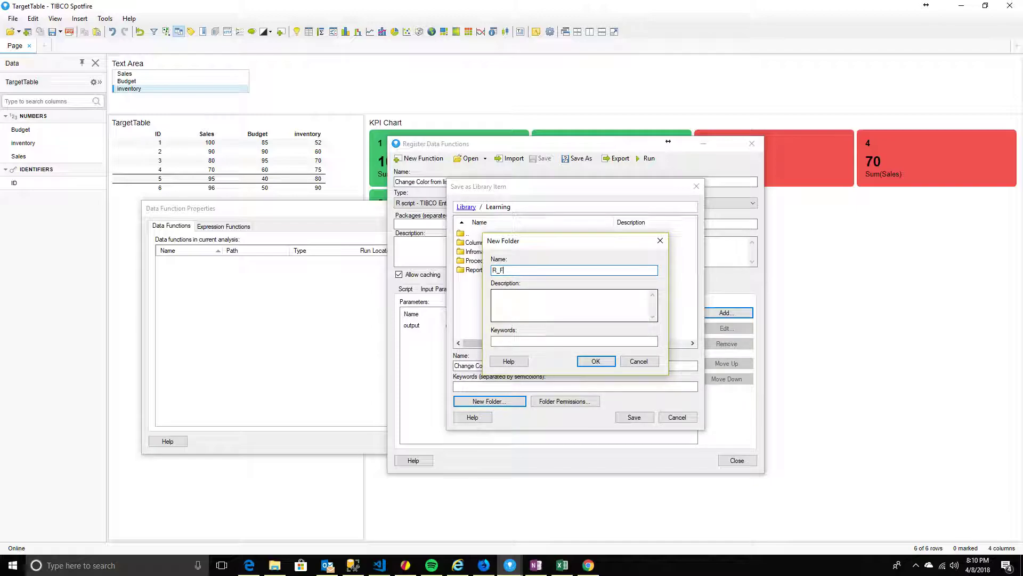
type("unctions")
key("Return")
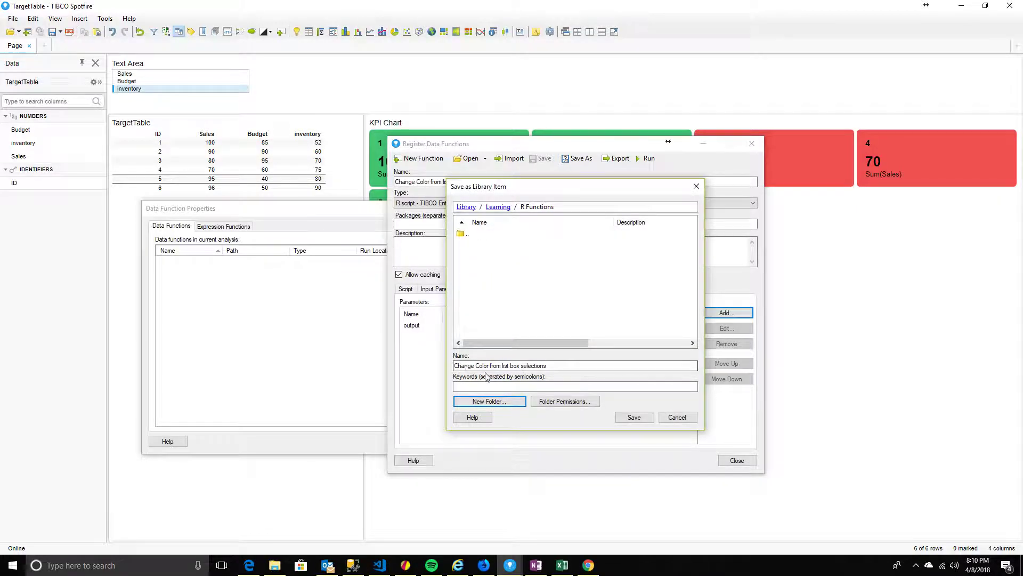
left_click(634, 417)
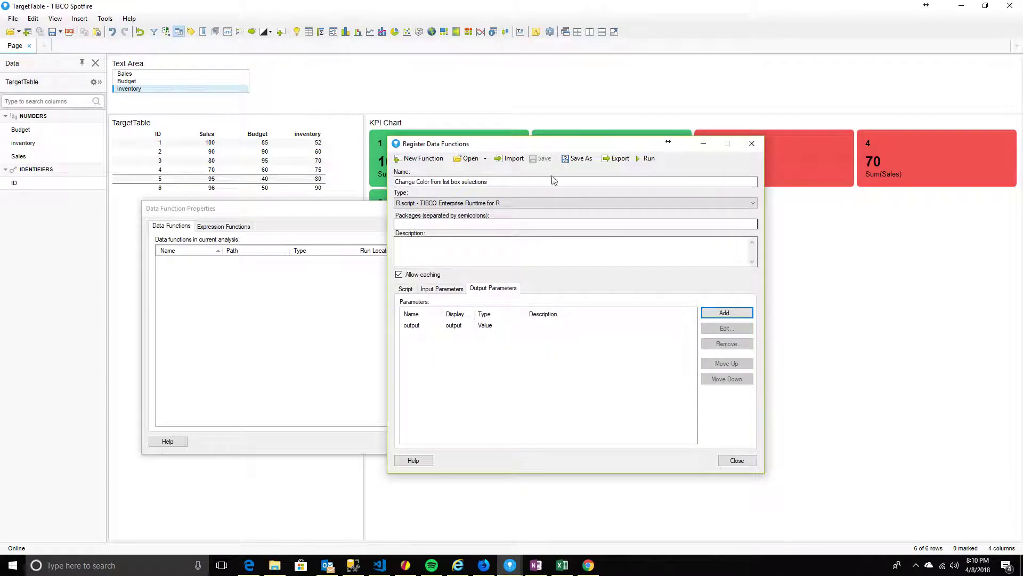
Run the data function with 'Refresh function automatically' enabled
left_click(648, 159)
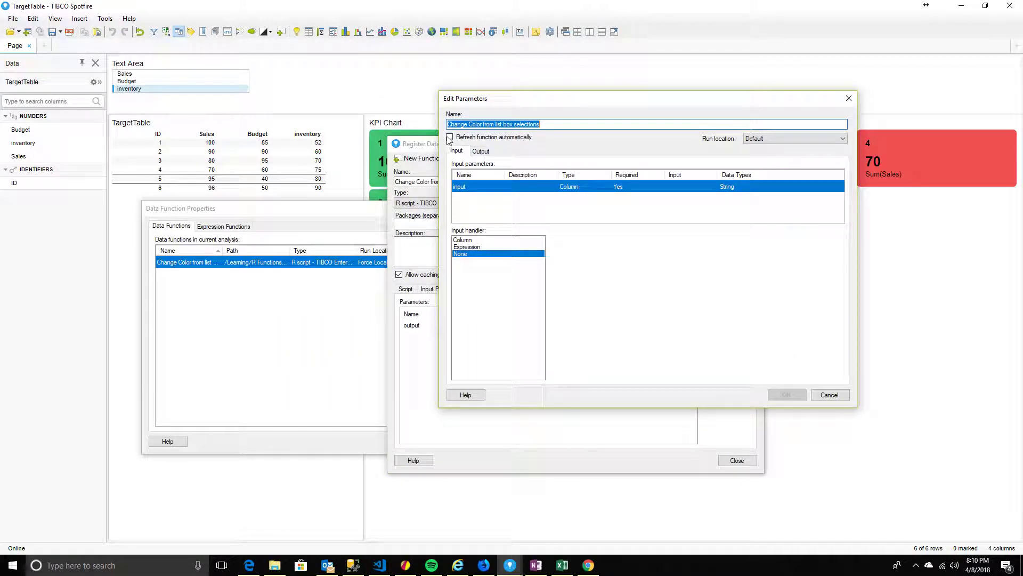
left_click(450, 138)
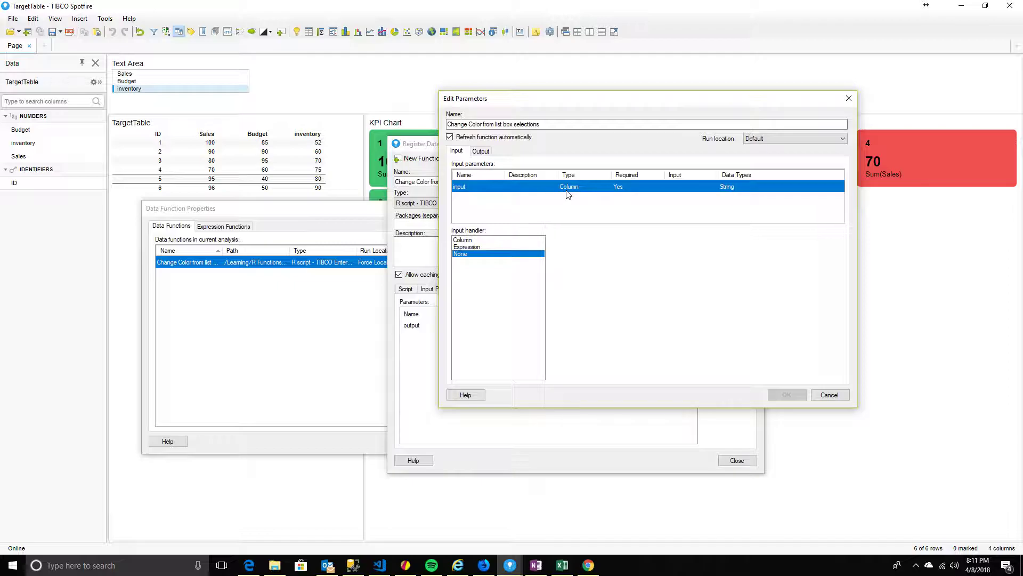
left_click_drag(600, 100, 717, 84)
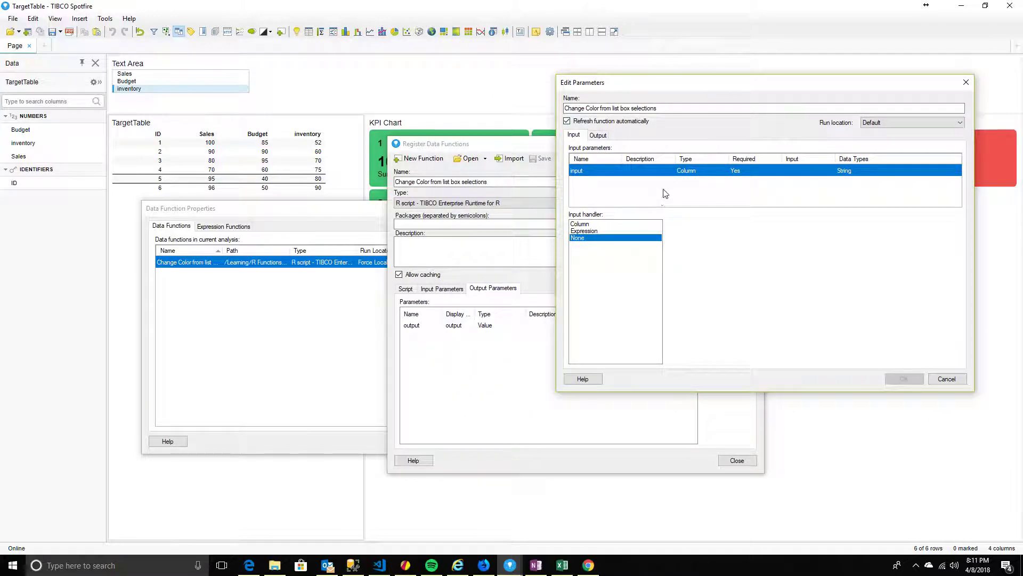
Set the input handler to Expression on TargetTable and open the expression editor
left_click(593, 231)
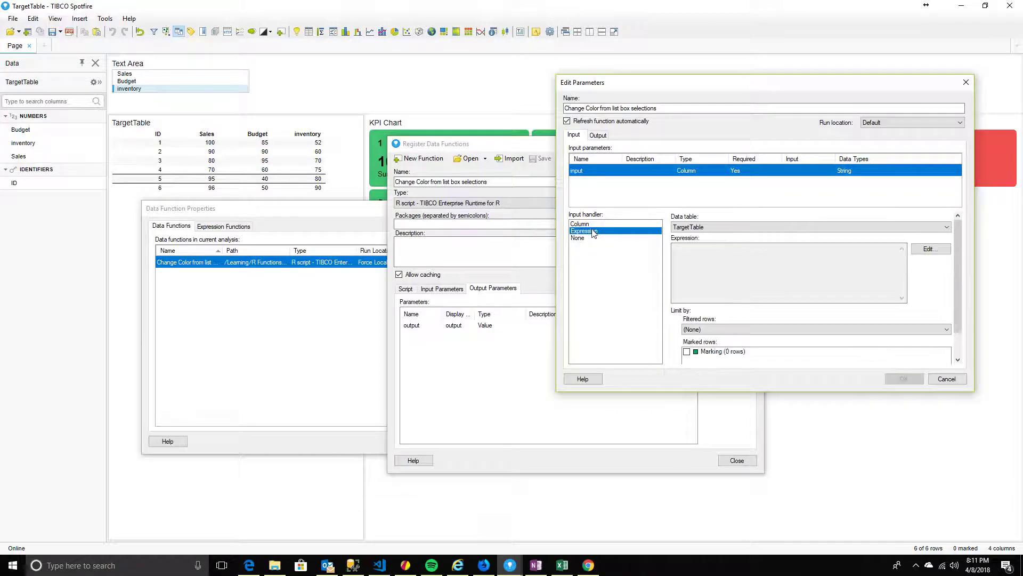
left_click(681, 229)
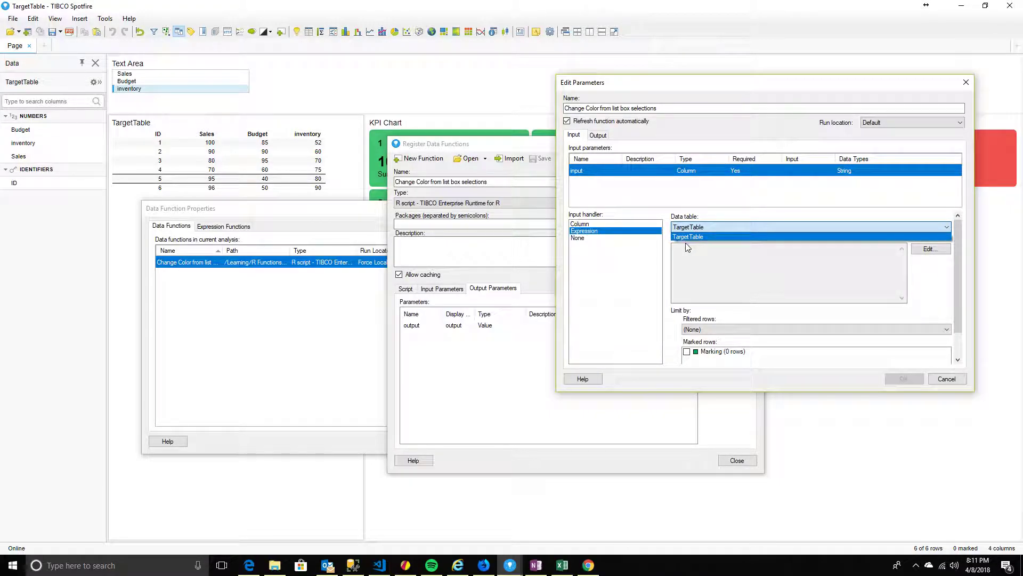
left_click(808, 270)
left_click(930, 249)
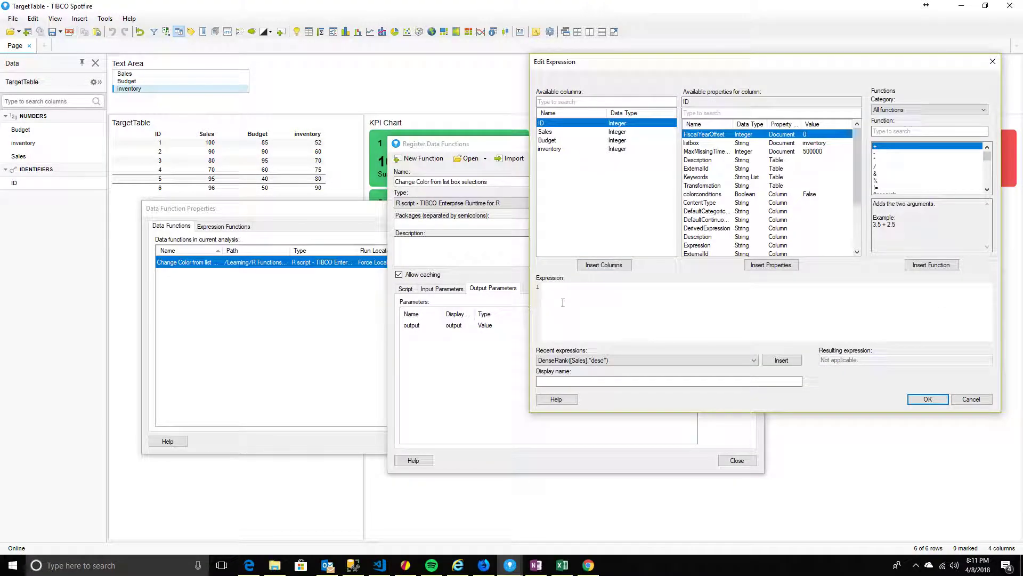
Begin the input expression as 'case when DocumentProperty()'
type("case")
type(" wgeb'")
type("h")
key("BackSpace")
key("BackSpace")
type("when")
left_click(542, 132)
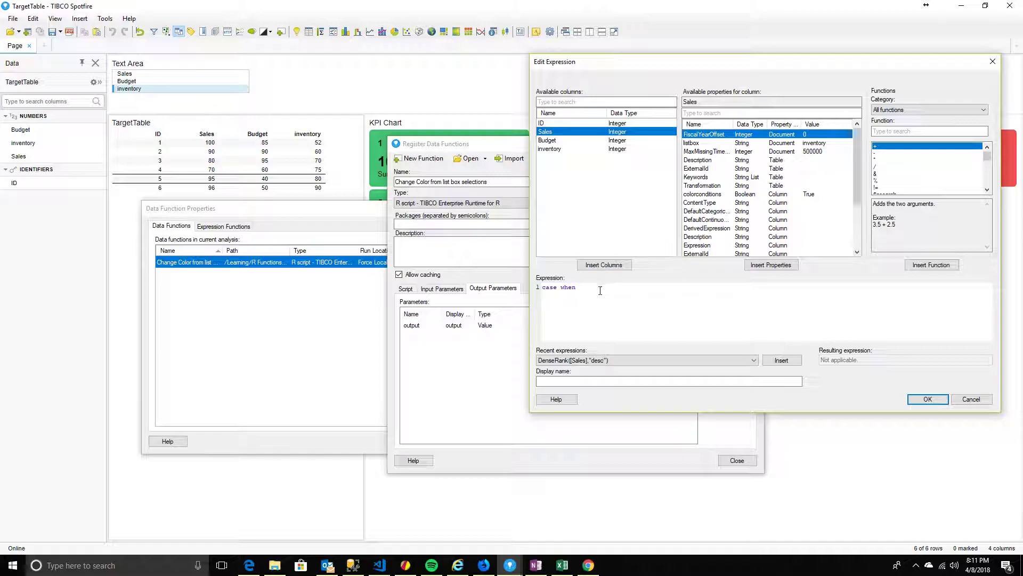
type("DocumentProperty()")
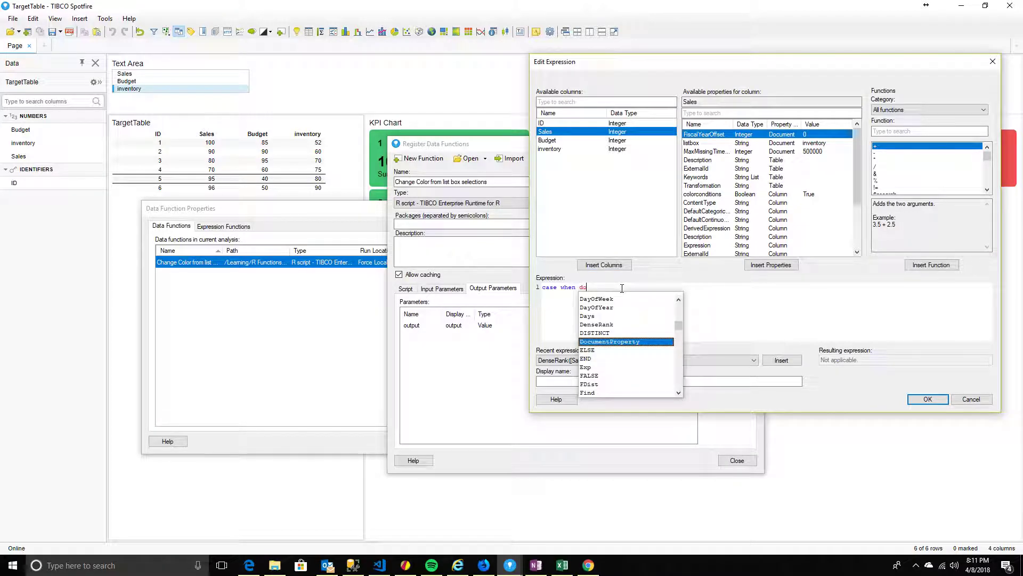
Filter the available properties by 'li' and select the listbox document property
left_click(703, 115)
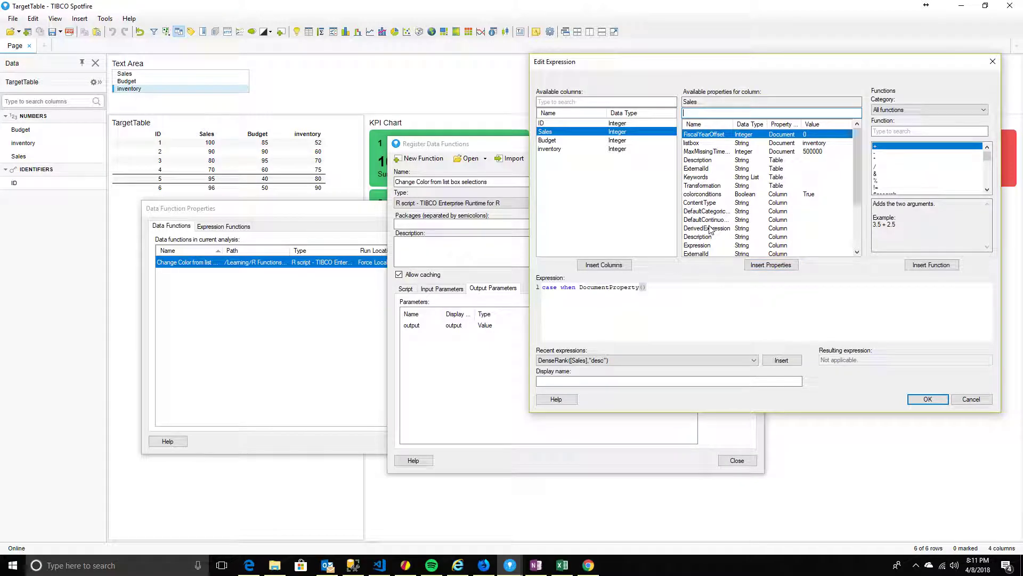
left_click_drag(731, 125, 783, 126)
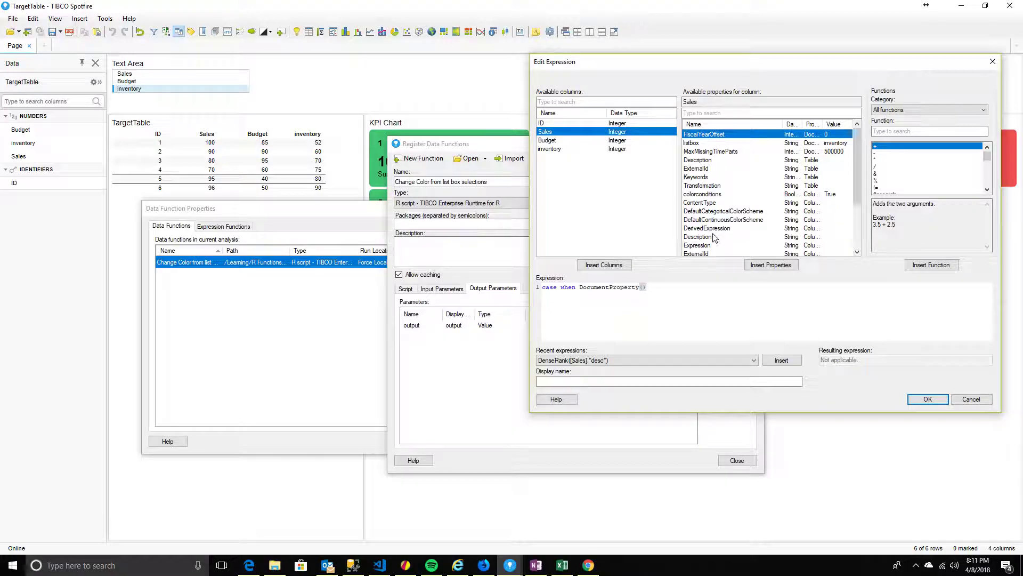
scroll(714, 238, "down", 3)
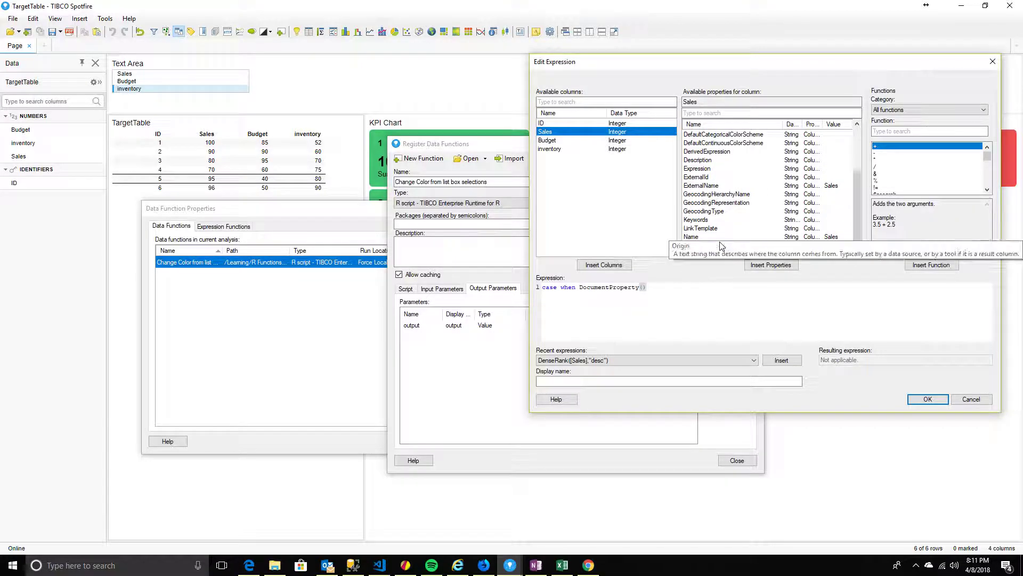
left_click(723, 113)
type("li")
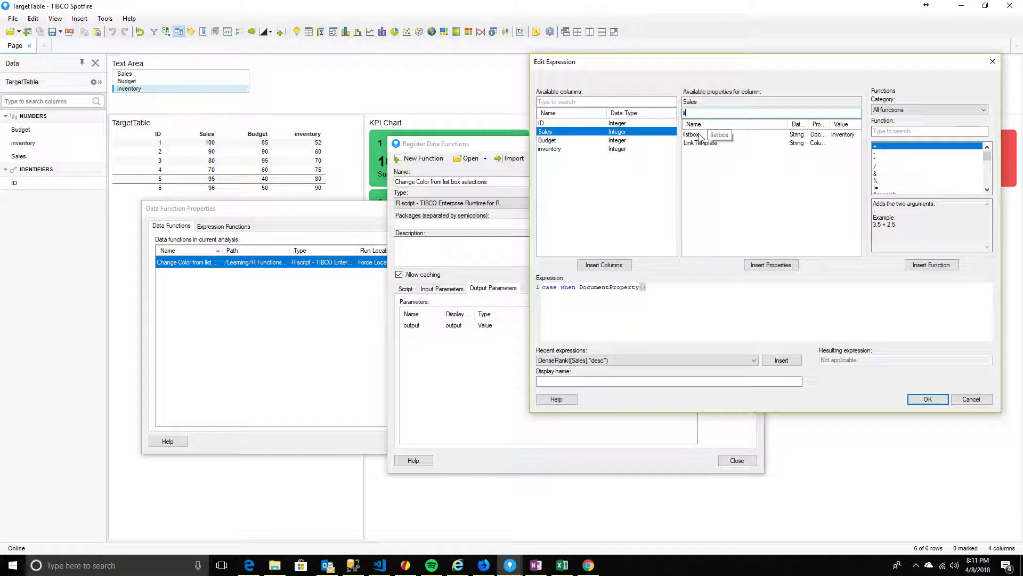
left_click(729, 135)
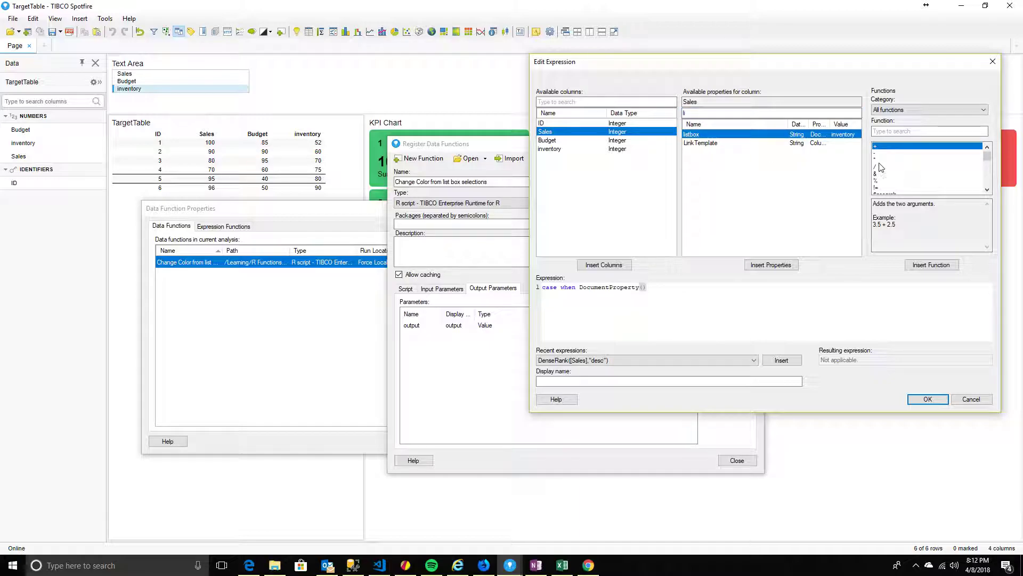
left_click_drag(824, 62, 545, 40)
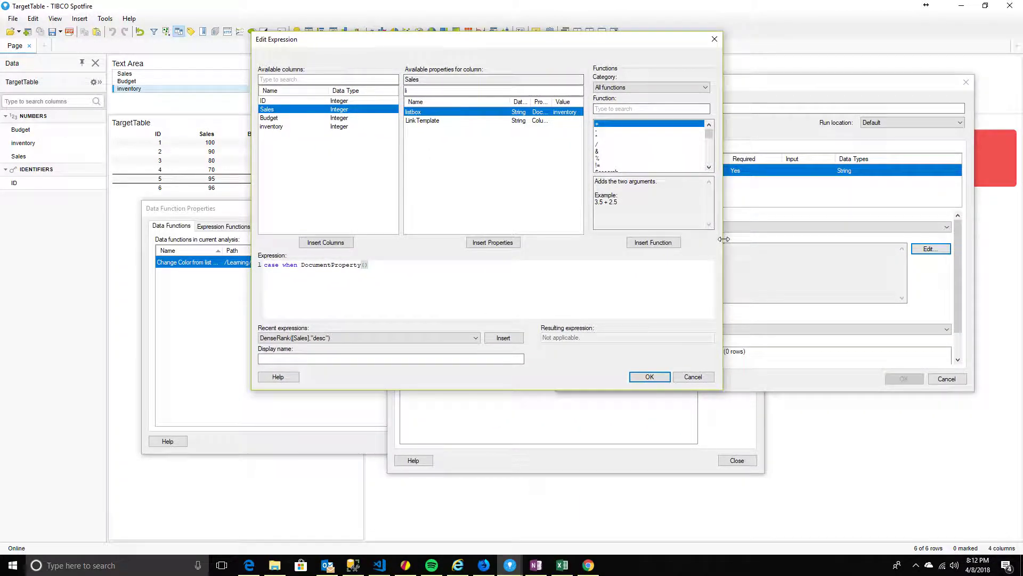
Insert listbox into DocumentProperty(), remove its ${ prefix, and add '='
left_click_drag(722, 128, 883, 128)
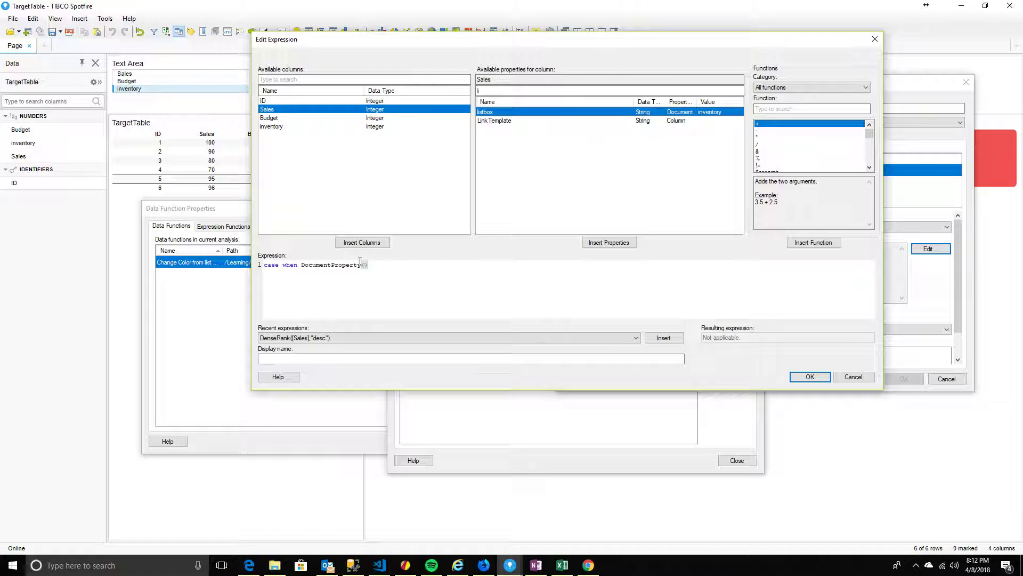
left_click(606, 246)
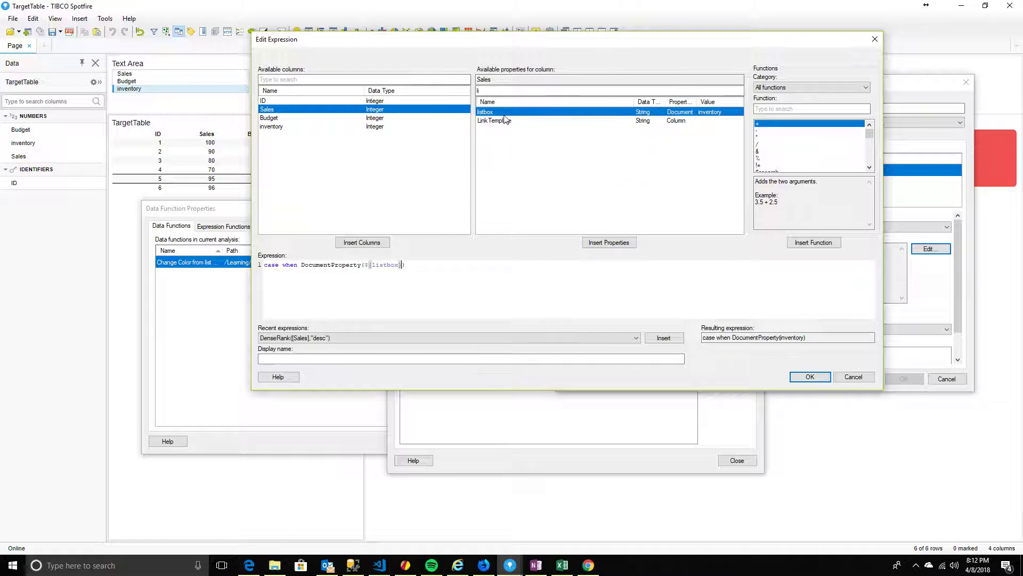
left_click(371, 265)
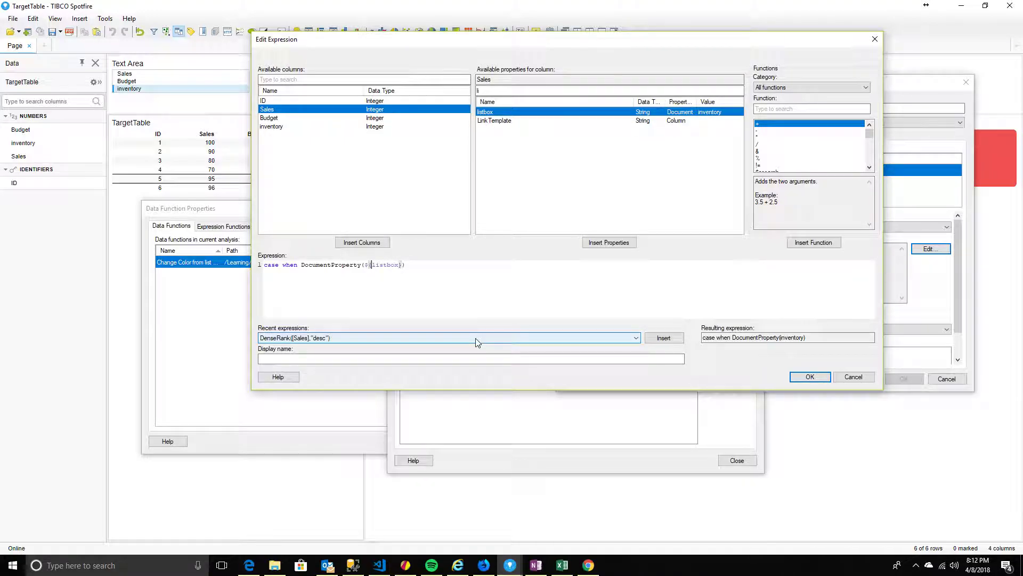
key("BackSpace")
key("BackSpace")
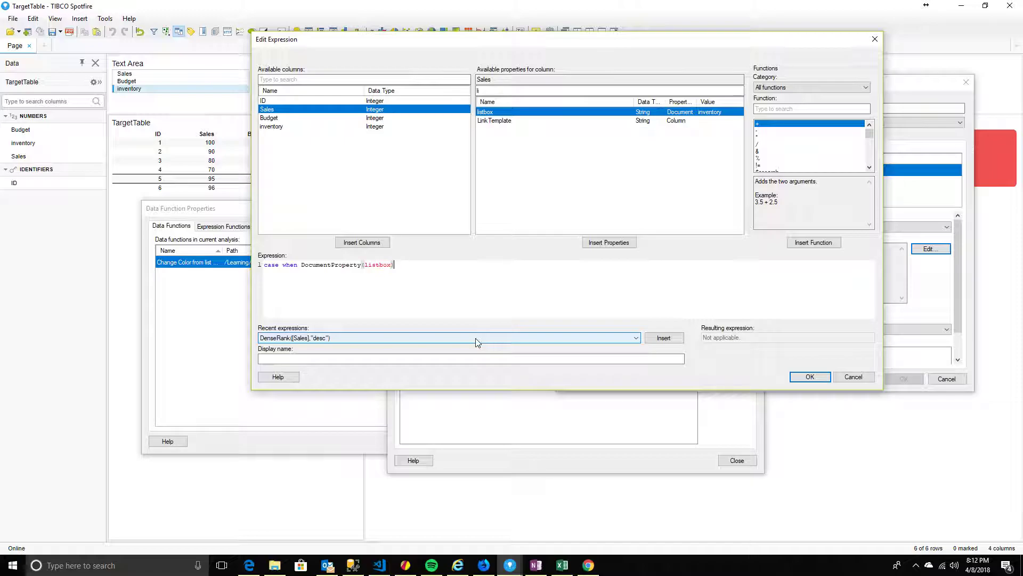
type("=")
Insert the [Sales] column after the equals sign and add 'then'
left_click(387, 245)
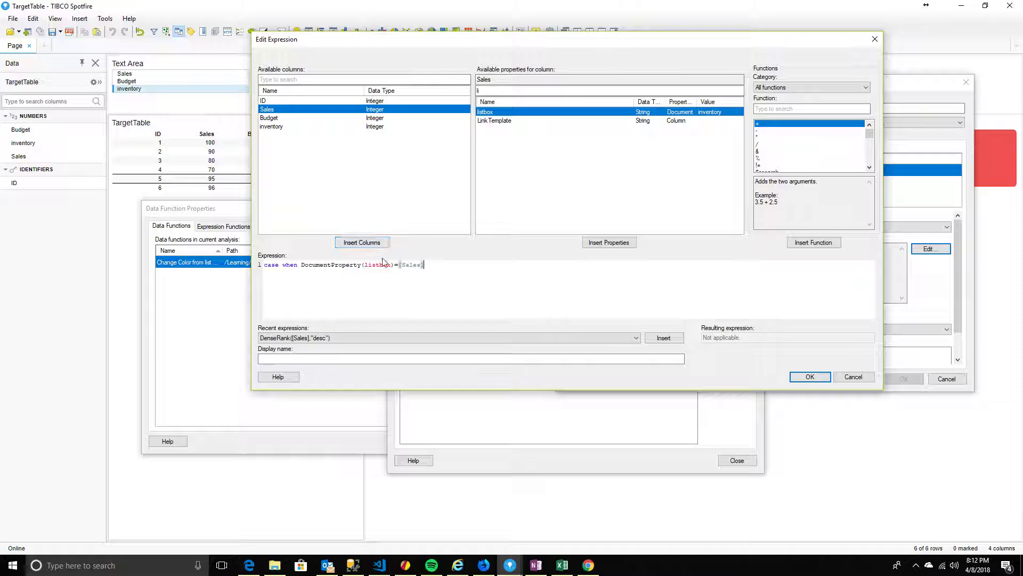
type("then")
type("'Sales'")
key("shift+Left")
key("shift+Left")
key("shift+Left")
key("shift+Left")
key("shift+Left")
key("shift+Left")
key("shift+Left")
key("BackSpace")
key("alt+Tab")
key("alt+Tab")
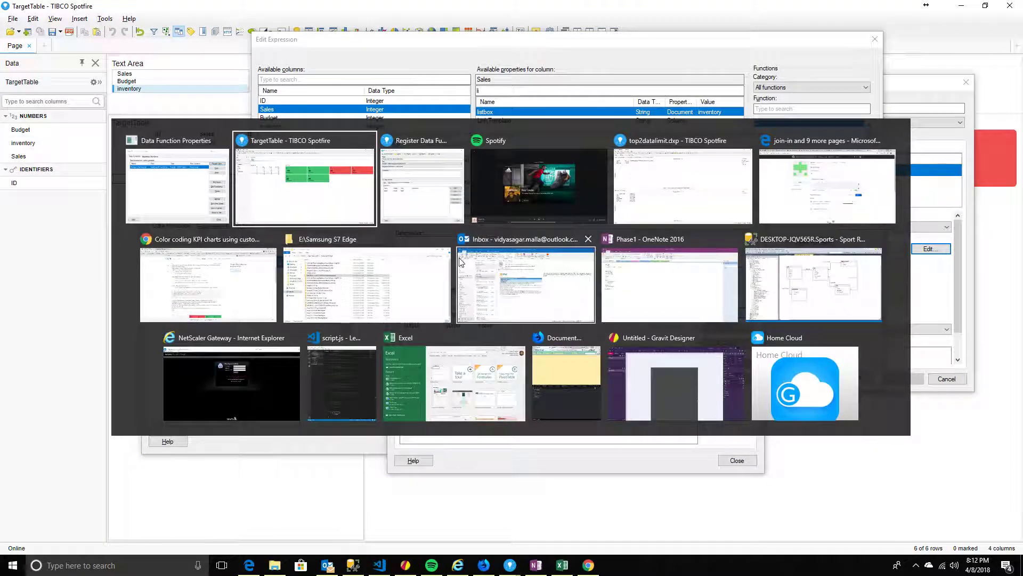
key("alt+Tab")
key("alt+Tab")
key("alt+Tab")
key("alt+Tab")
key("alt+Tab")
key("alt+Tab")
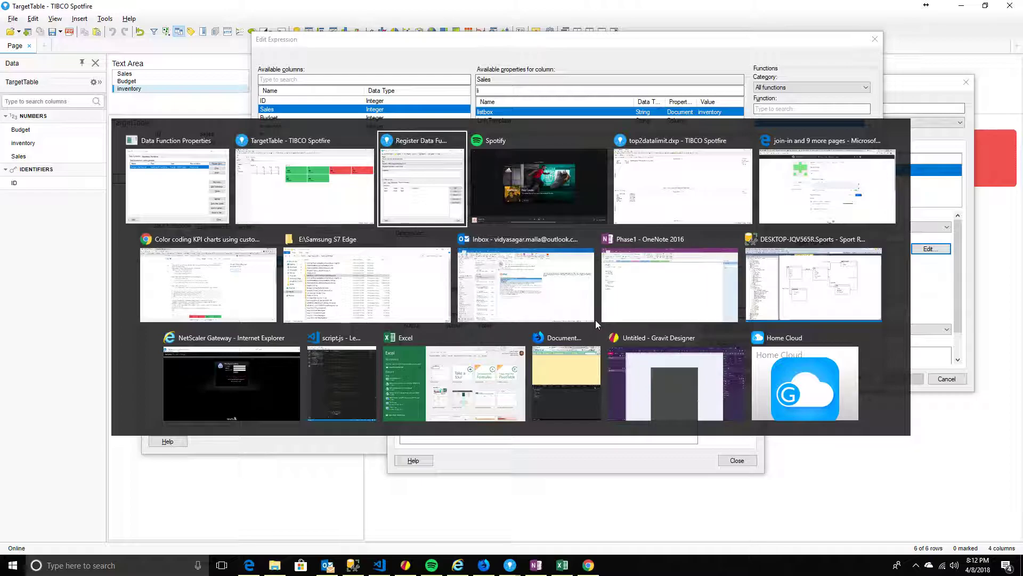
key("alt+Tab")
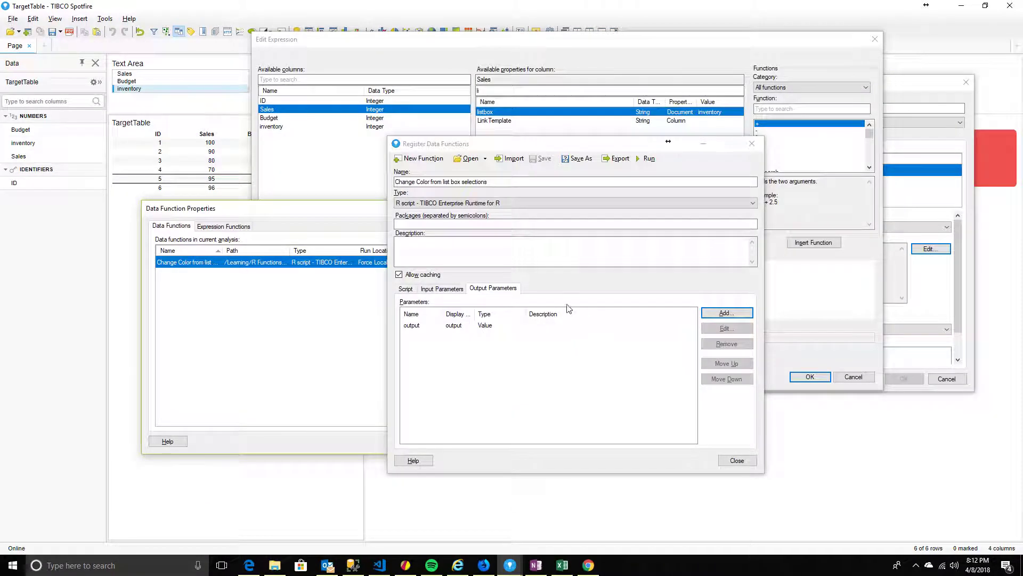
left_click(588, 565)
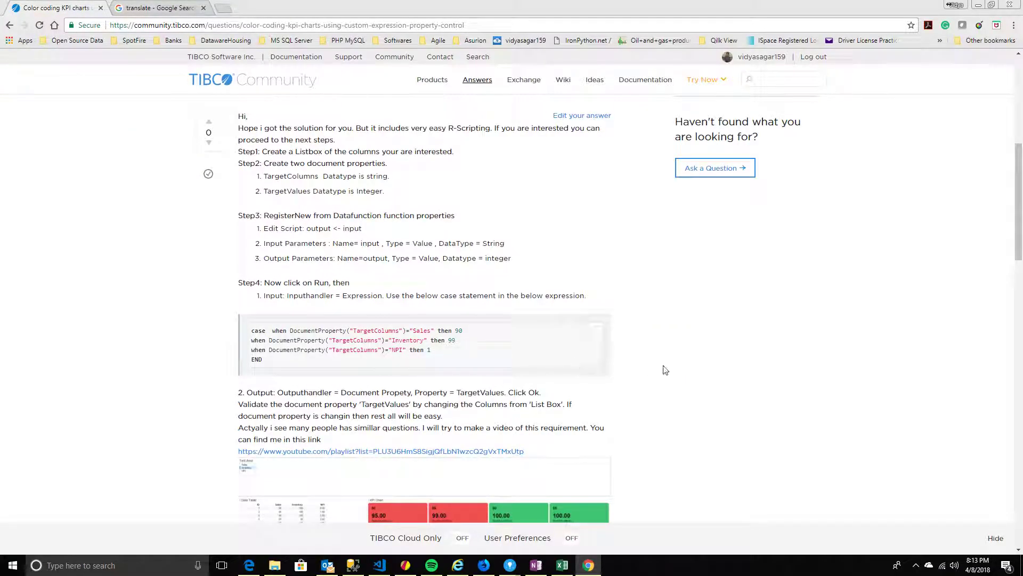
key("alt+Tab")
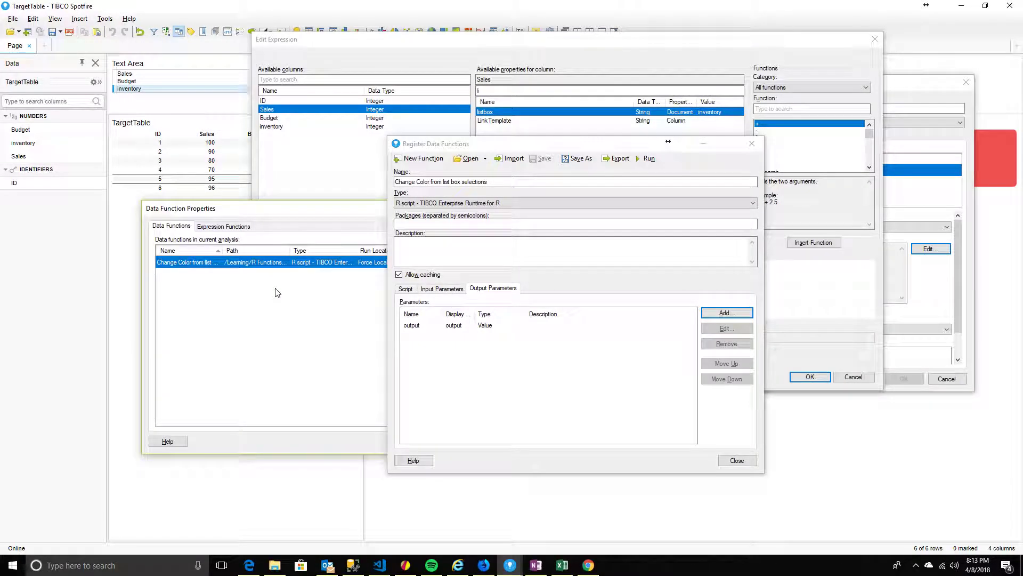
key("alt+Tab")
key("Tab")
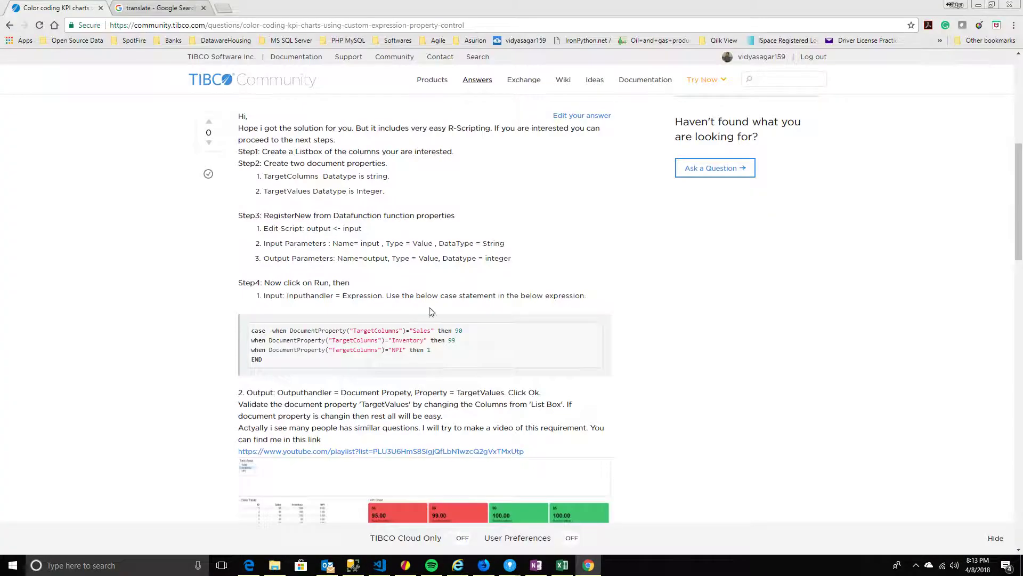
key("alt+Tab")
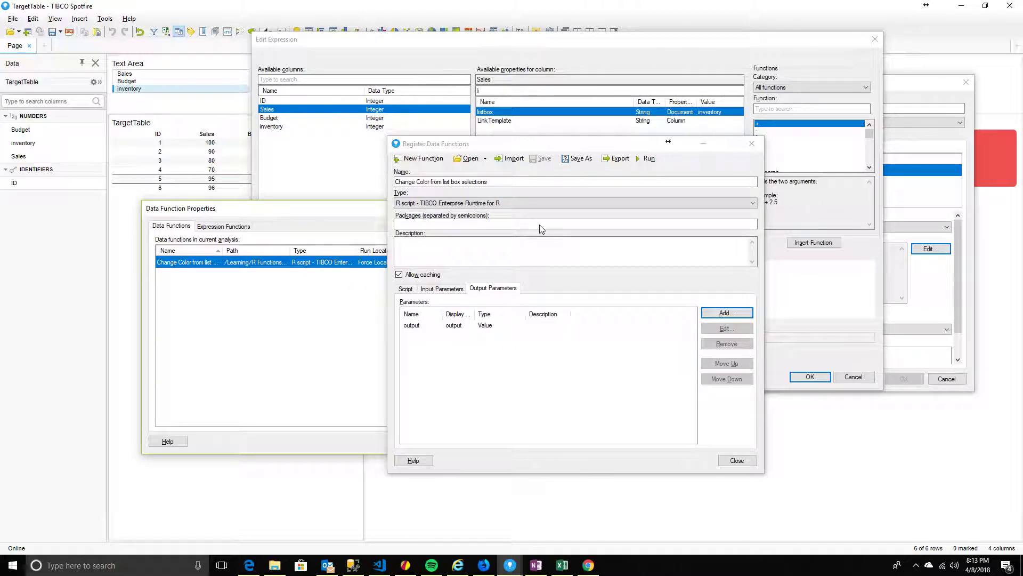
Make the first branch compare listbox with "Sales" and return 90
left_click(537, 68)
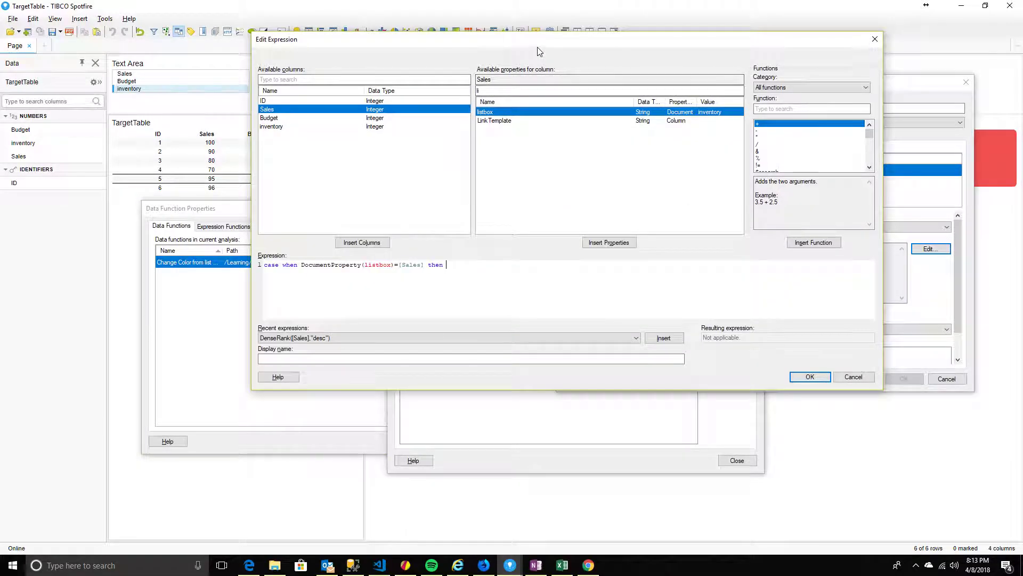
left_click_drag(418, 265, 401, 267)
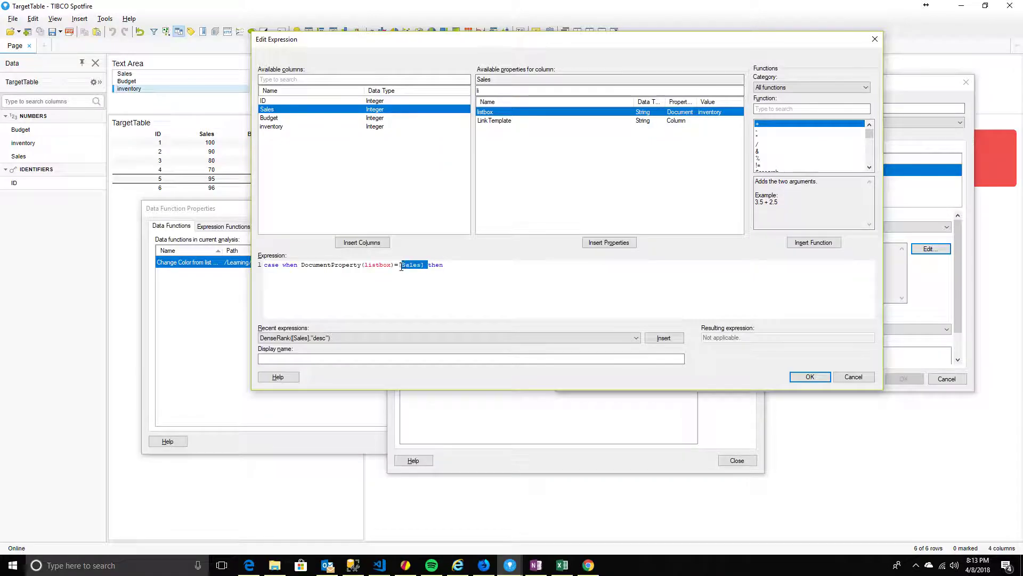
type("''")
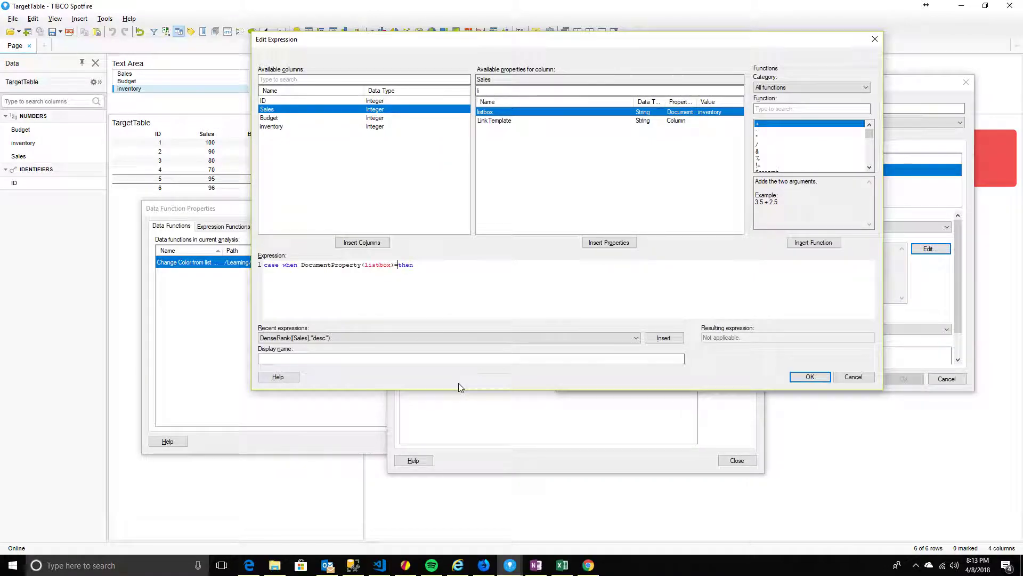
key("BackSpace")
key("BackSpace")
type("\"\"")
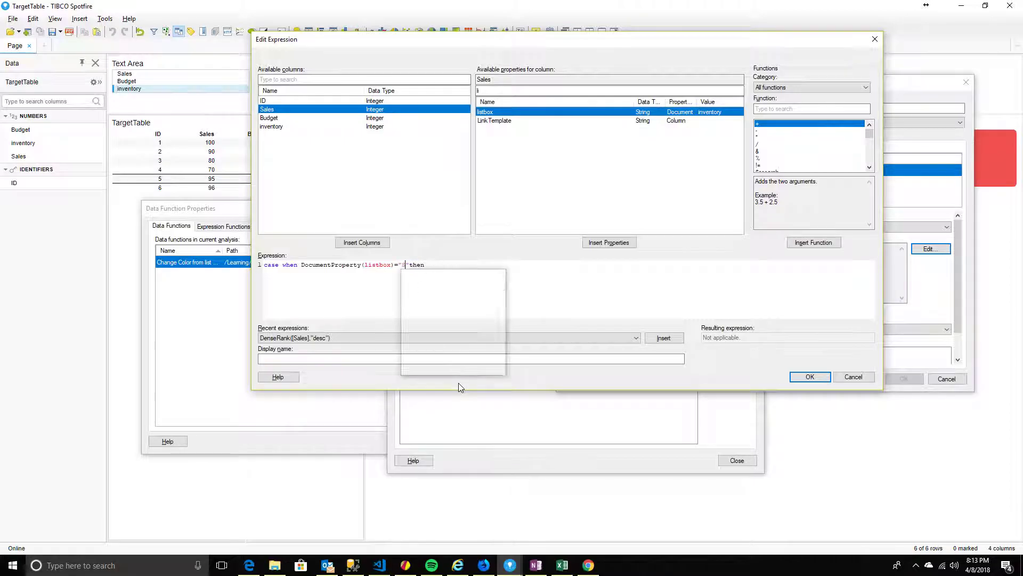
type("Saa")
key("BackSpace")
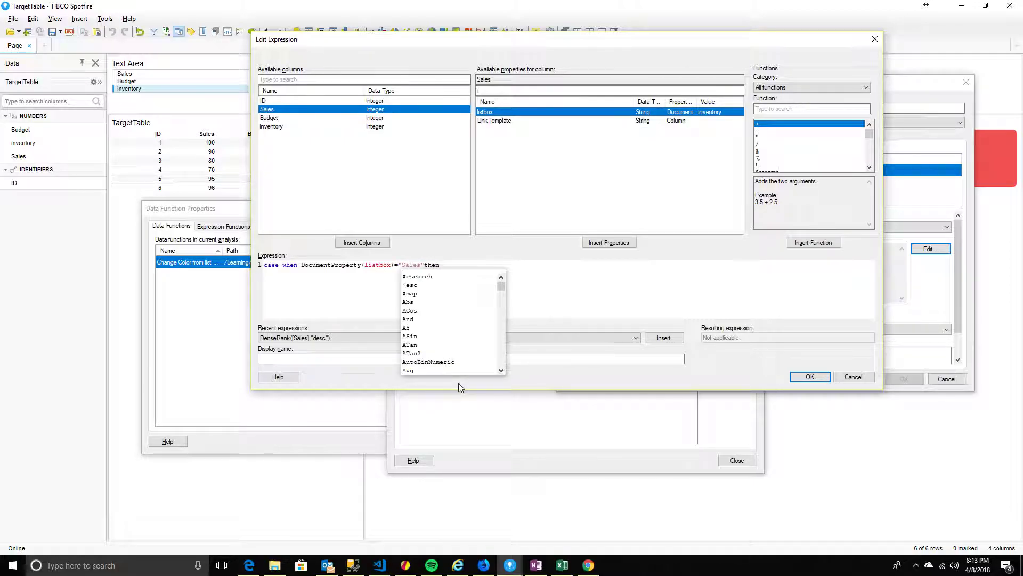
type("les")
key("Right")
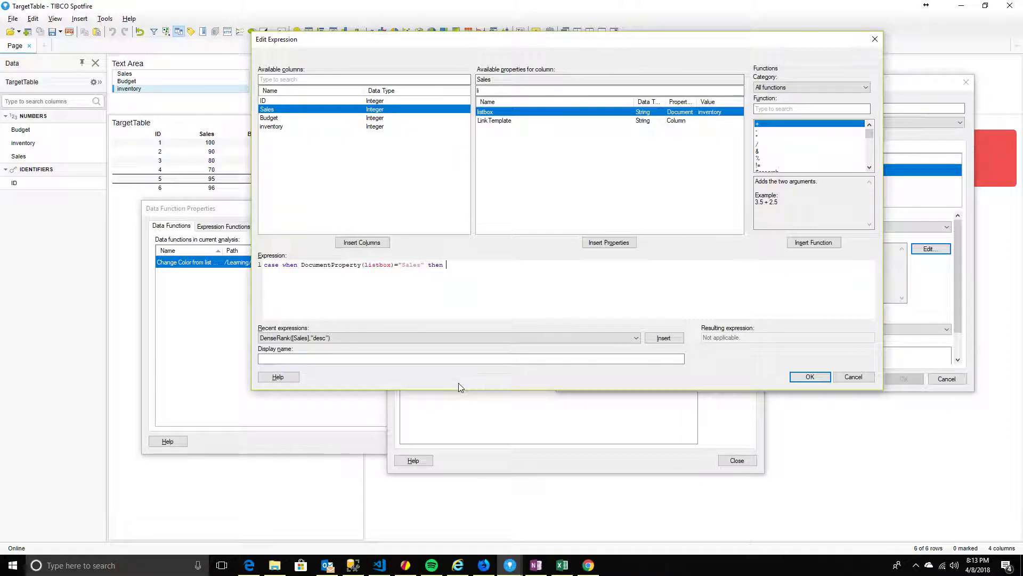
type("90")
Copy the first line's when condition onto the second and third lines
key("Up")
key("shift+Right")
key("shift+Right")
key("shift+Right")
key("shift+Right")
key("shift+Right")
key("shift+Right")
key("shift+Right")
key("shift+Right")
key("shift+Right")
key("shift+Right")
key("shift+Right")
key("shift+Right")
key("shift+Right")
key("shift+Right")
key("shift+Right")
key("shift+Right")
key("shift+Right")
key("shift+Right")
key("shift+Right")
key("shift+Right")
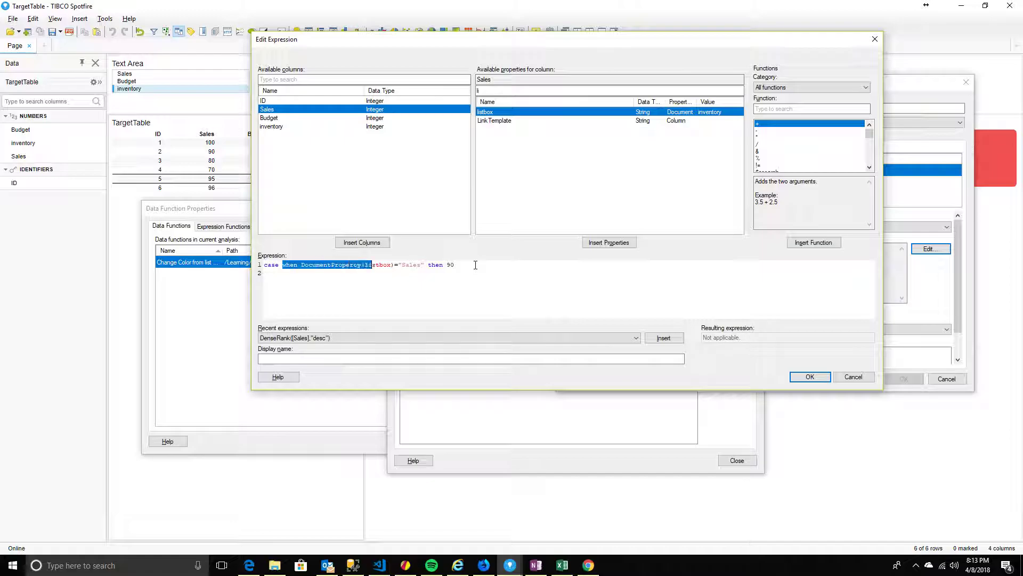
key("shift+Right")
key("shift+Right")
key("ctrl+c")
key("Down")
key("ctrl+v")
key("Return")
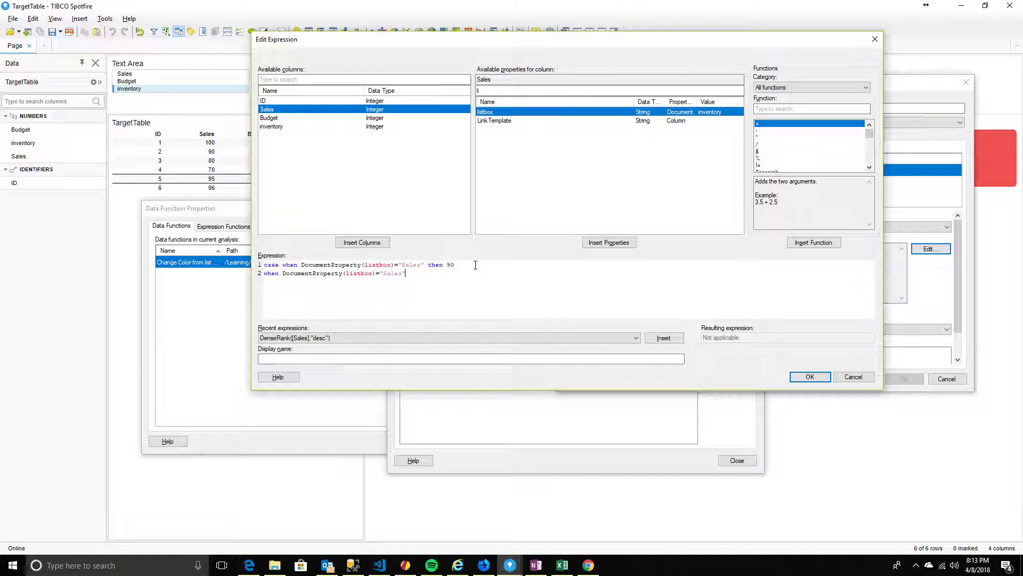
key("ctrl+v")
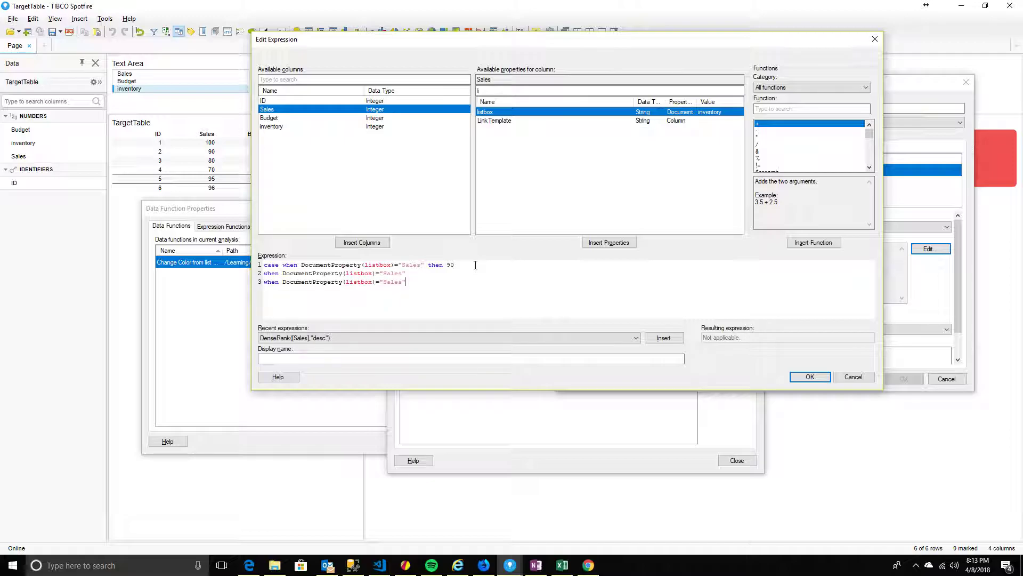
key("alt+Tab")
key("alt+Tab")
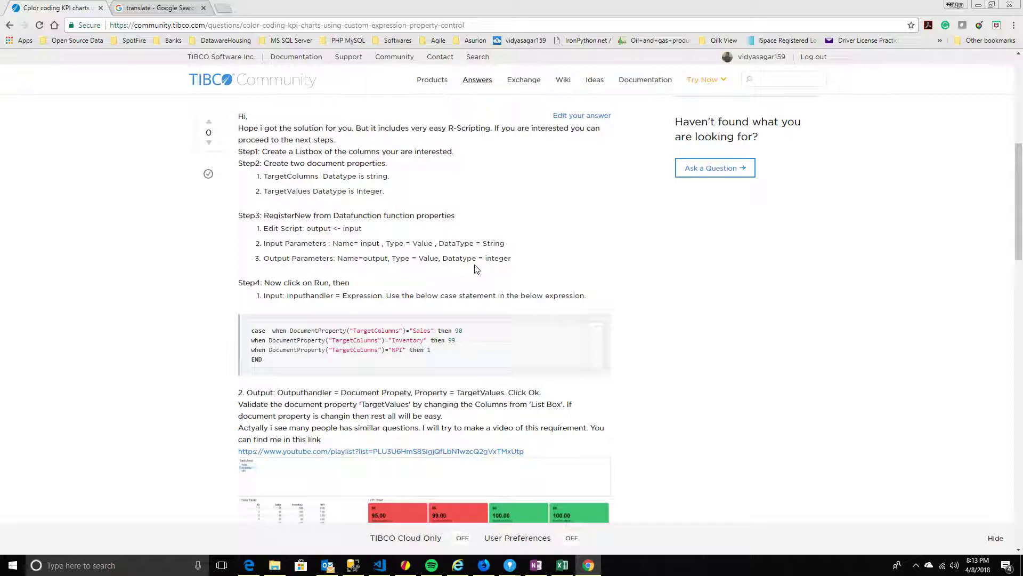
key("alt+Tab")
key("alt+Tab")
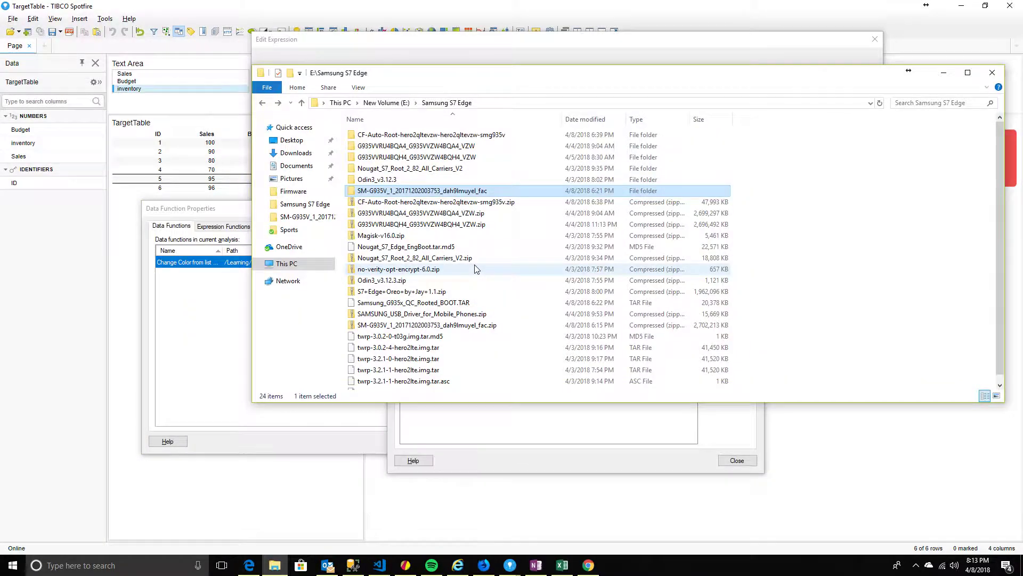
key("alt+Tab")
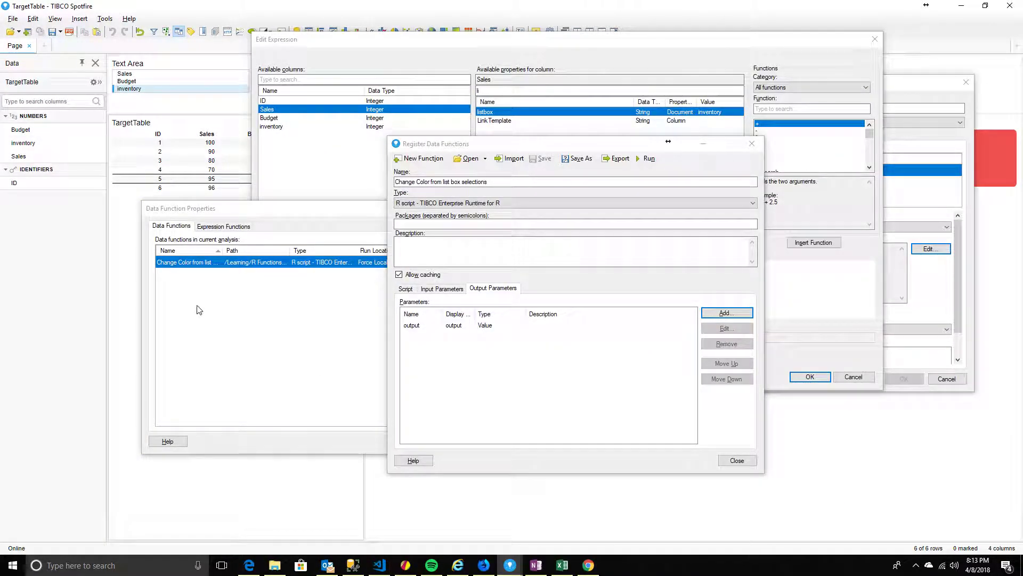
left_click(401, 47)
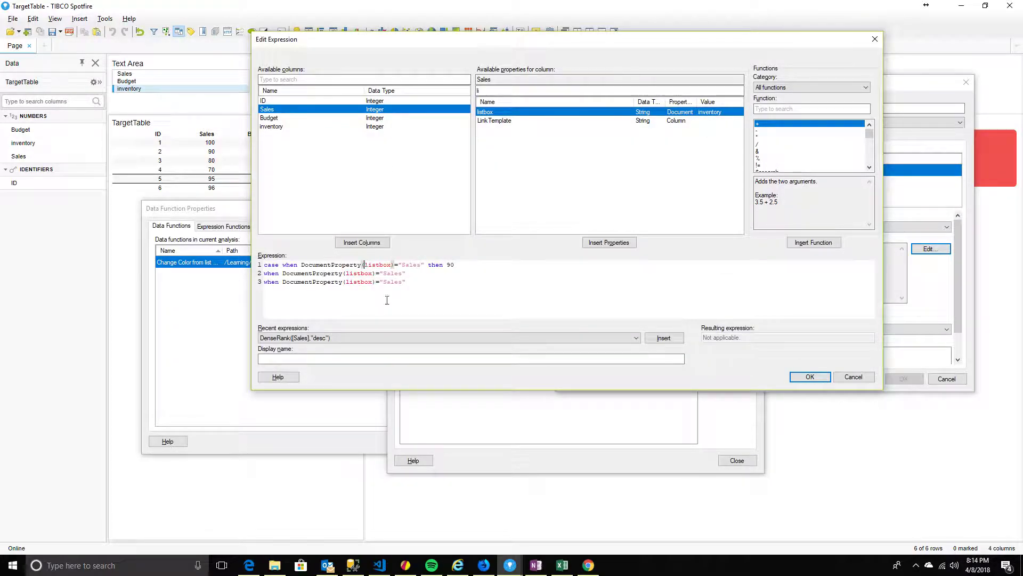
Quote the listbox property name and change line 2's comparison to "Budget" then
type("\"")
key("Right")
key("Right")
key("Right")
key("Right")
key("Right")
key("Right")
key("Right")
key("Right")
type("\"")
key("Left")
key("Left")
key("Left")
key("Left")
key("Left")
type("\"")
key("Left")
key("Left")
key("Left")
key("Left")
key("Left")
key("Left")
key("Left")
type("\"")
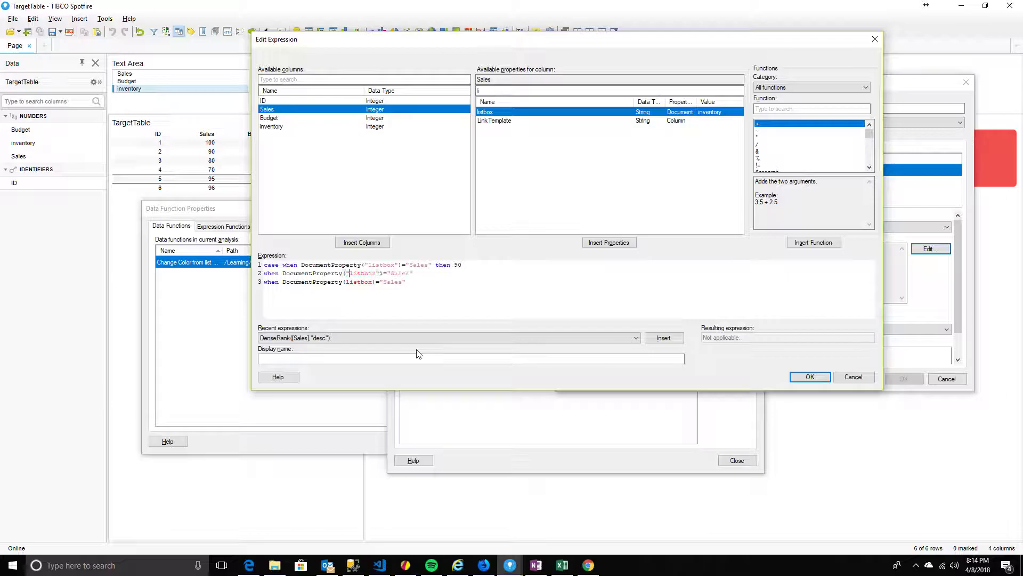
type("\"")
type("\"")
key("Up")
key("Right")
key("Right")
key("Delete")
key("BackSpace")
key("BackSpace")
key("BackSpace")
key("BackSpace")
key("BackSpace")
key("BackSpace")
type("\"B")
type("udget")
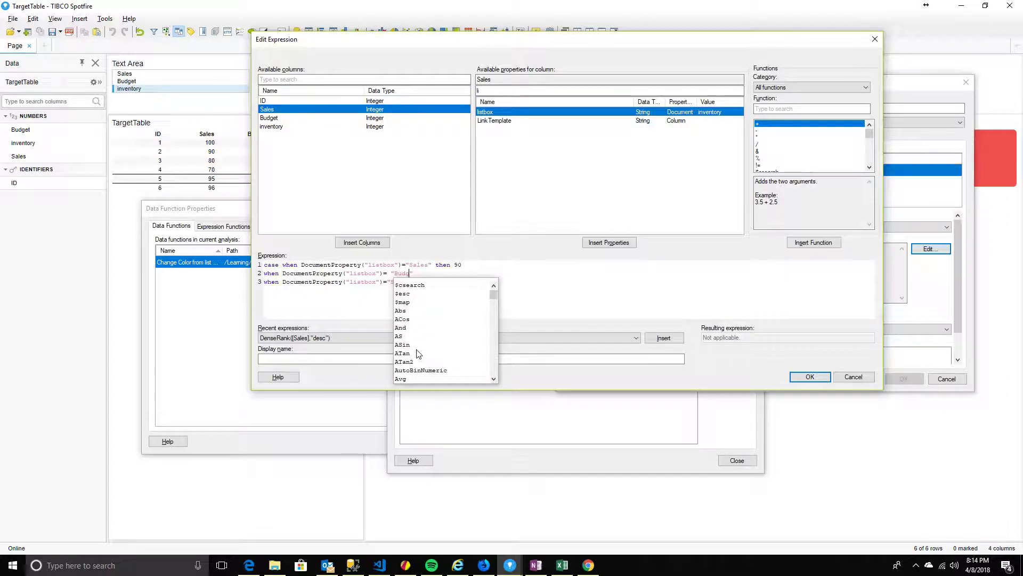
type("\" then")
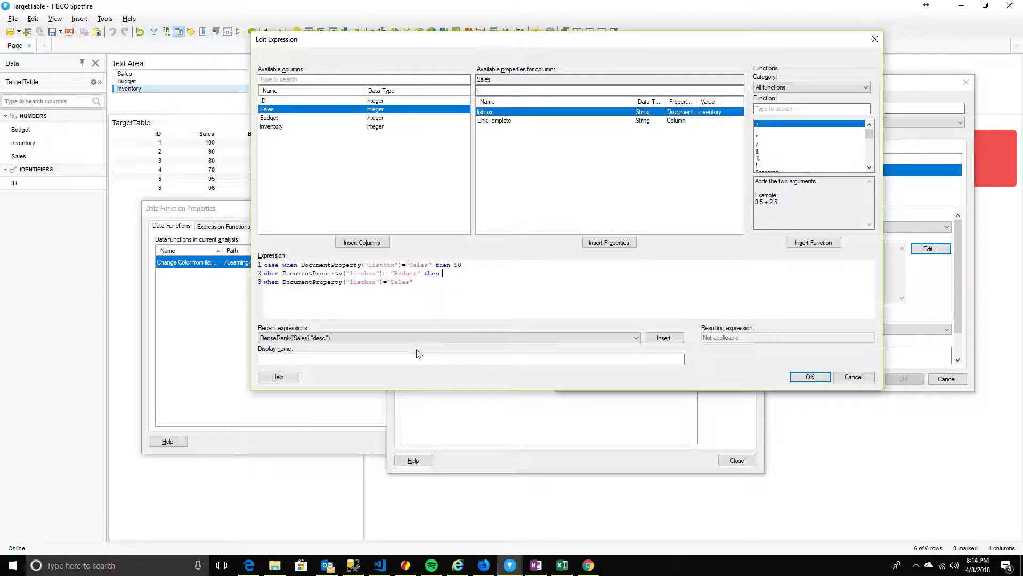
left_click_drag(451, 47, 553, 62)
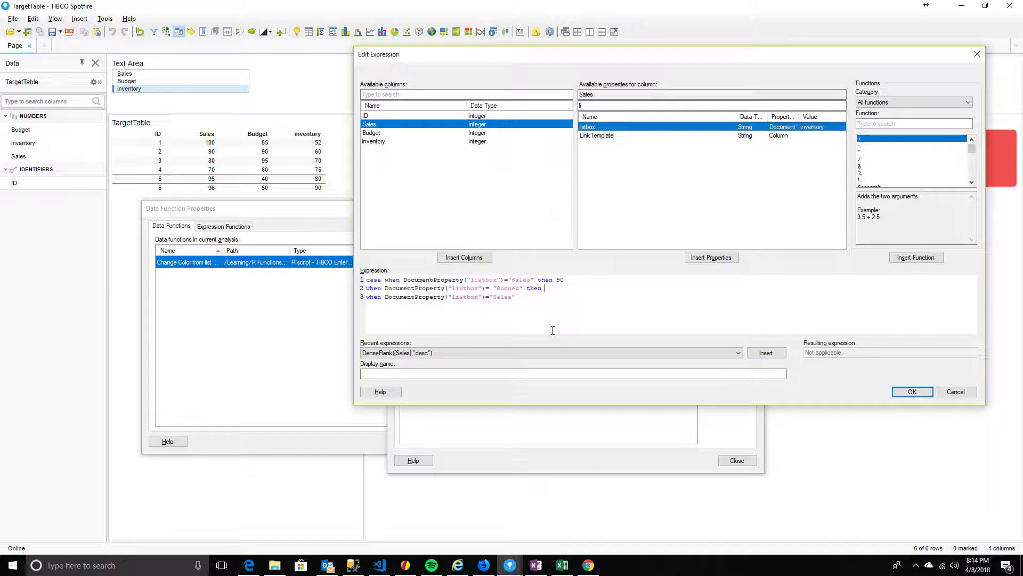
Make "Budget" return 85, line 3 "inventory" return 70, and close with END
type("85")
double_click(502, 296)
type("in")
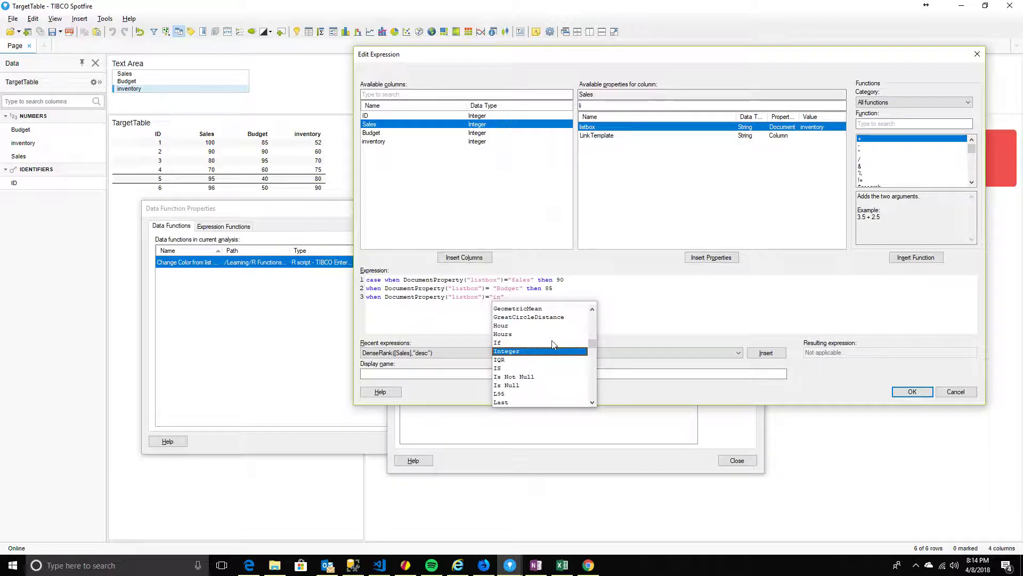
type("ventory\" then")
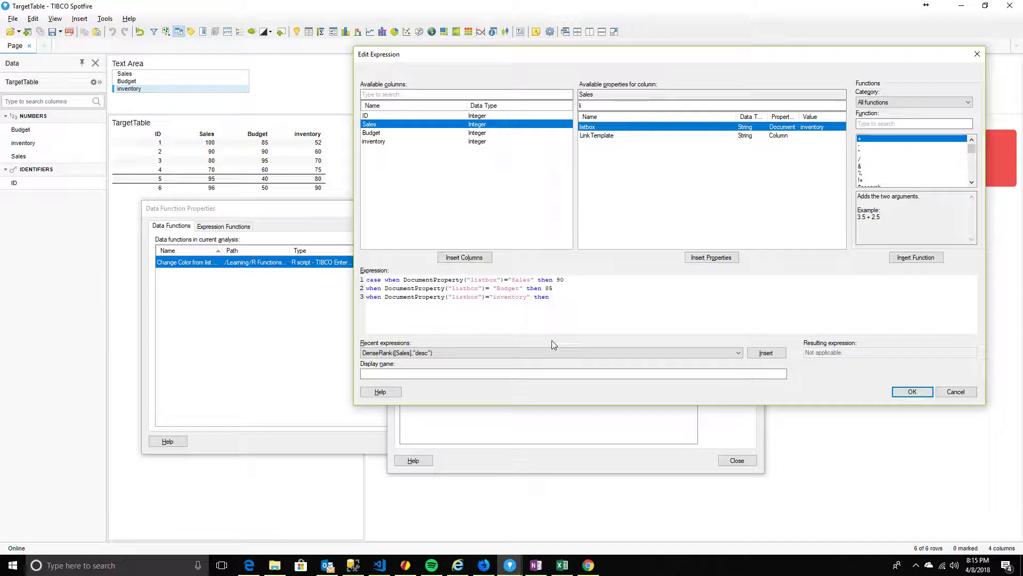
type("70")
type("END")
left_click_drag(663, 60, 640, 358)
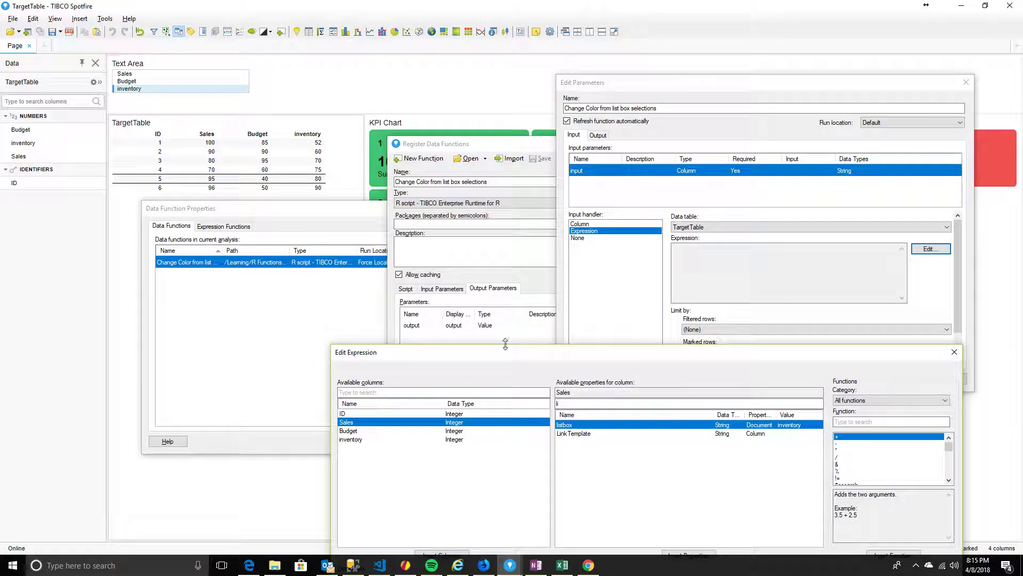
left_click_drag(511, 361, 467, 307)
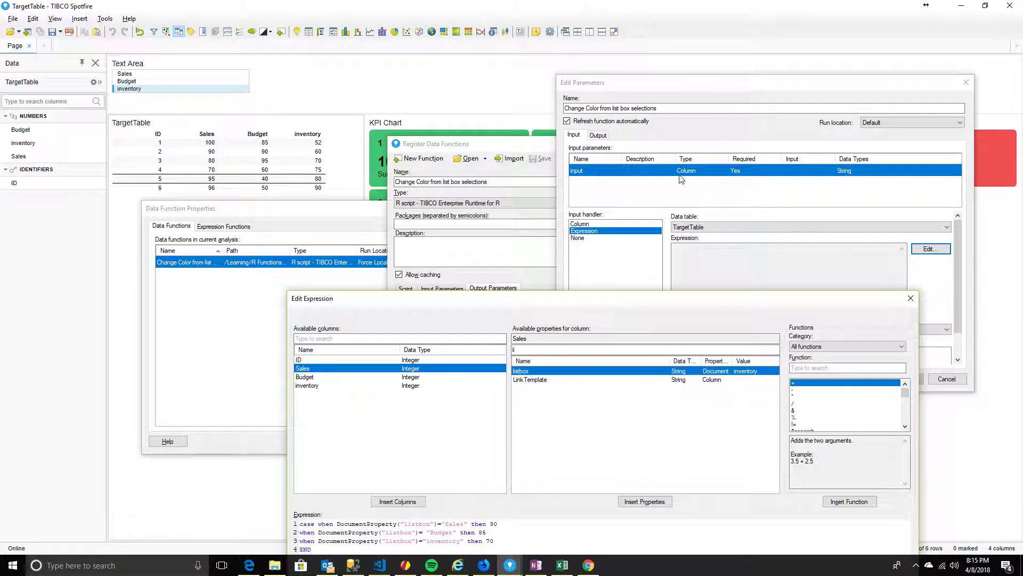
left_click_drag(617, 298, 619, 222)
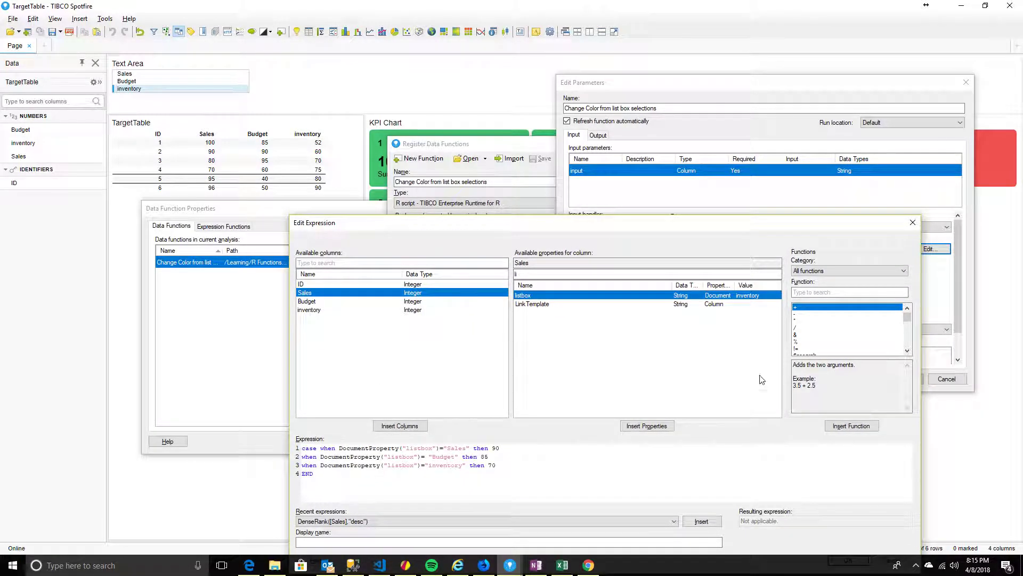
left_click_drag(692, 233, 631, 143)
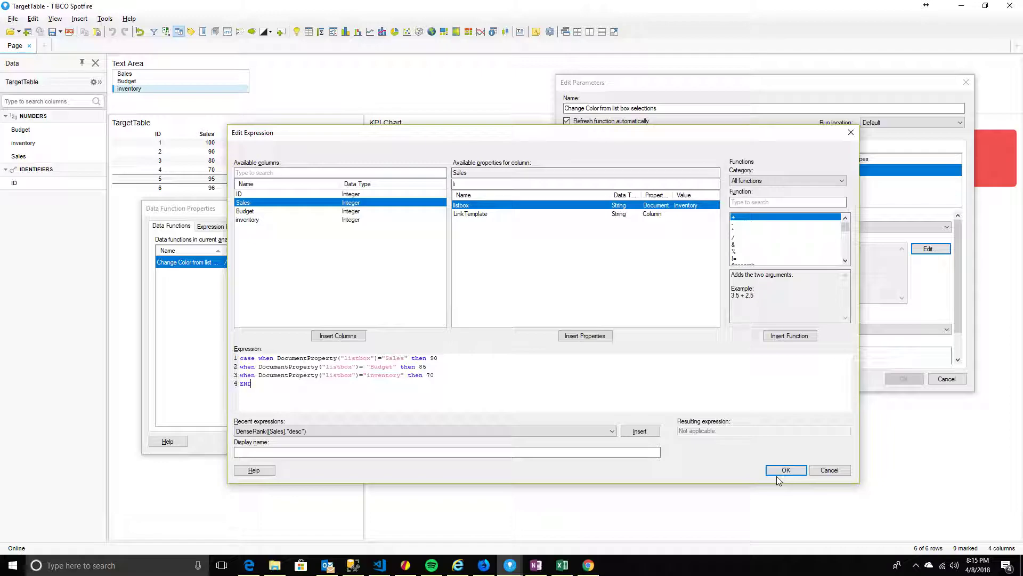
Try accepting the case expression and dismiss the 'must have type String' error
left_click(786, 470)
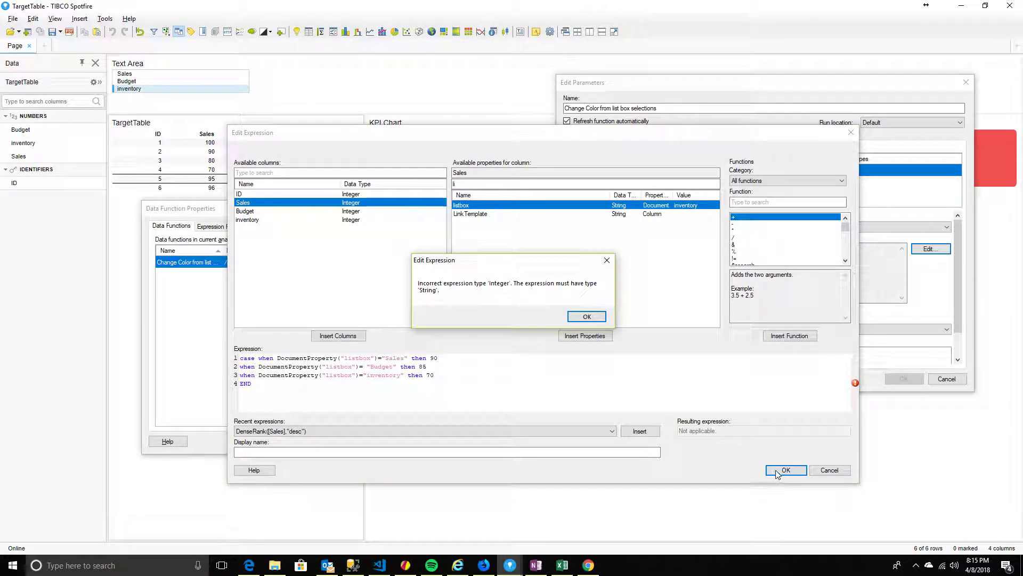
left_click(571, 320)
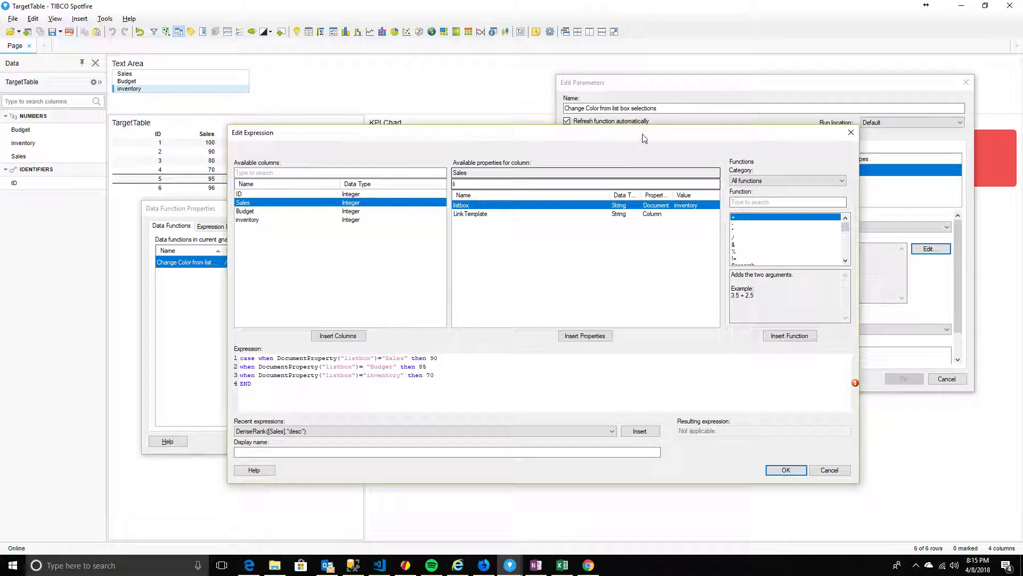
left_click_drag(645, 137, 775, 297)
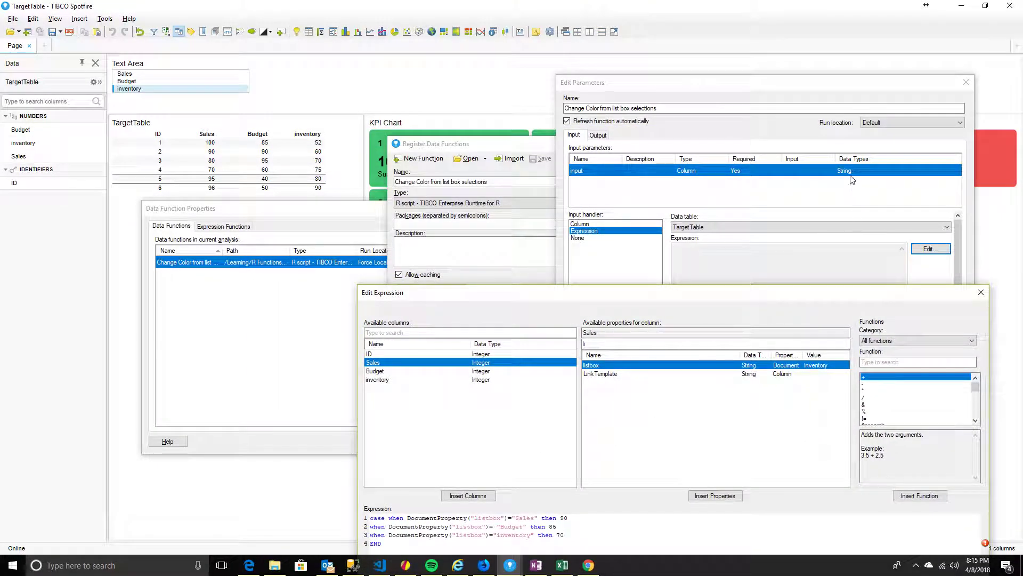
left_click_drag(645, 292, 568, 123)
Select the entire four-line case expression and delete it
left_click_drag(495, 348, 483, 348)
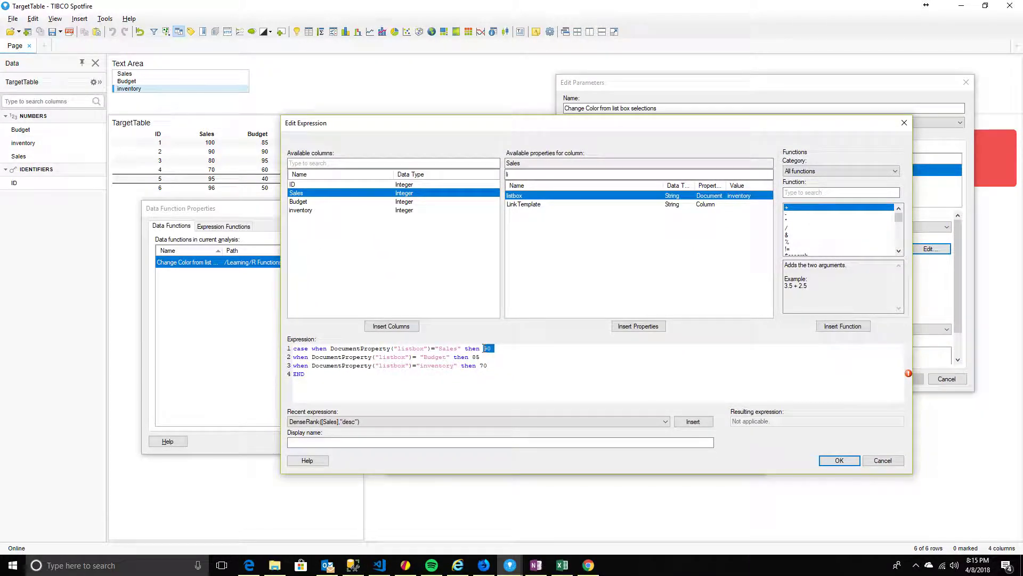
left_click_drag(374, 373, 269, 347)
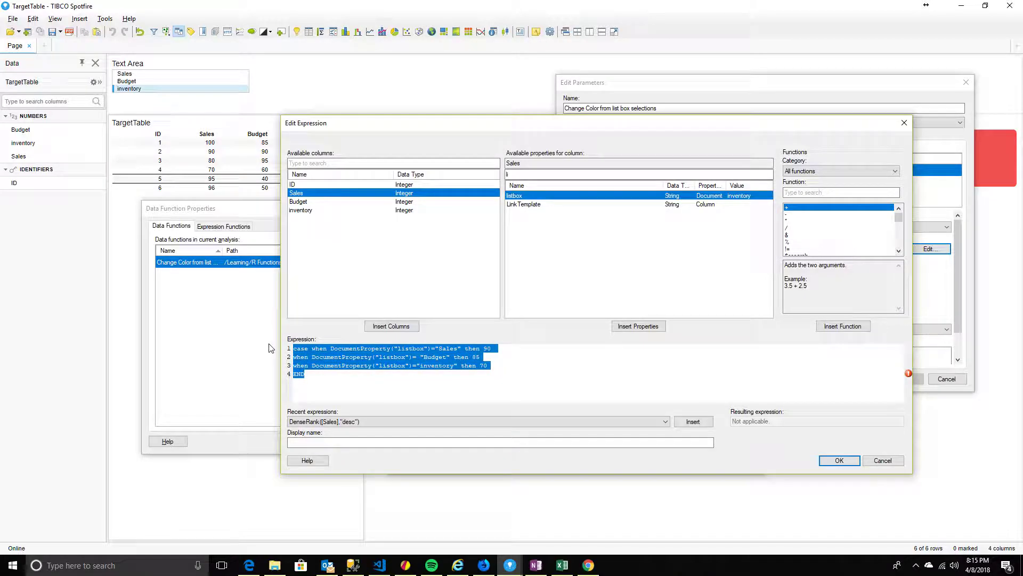
left_click(485, 349)
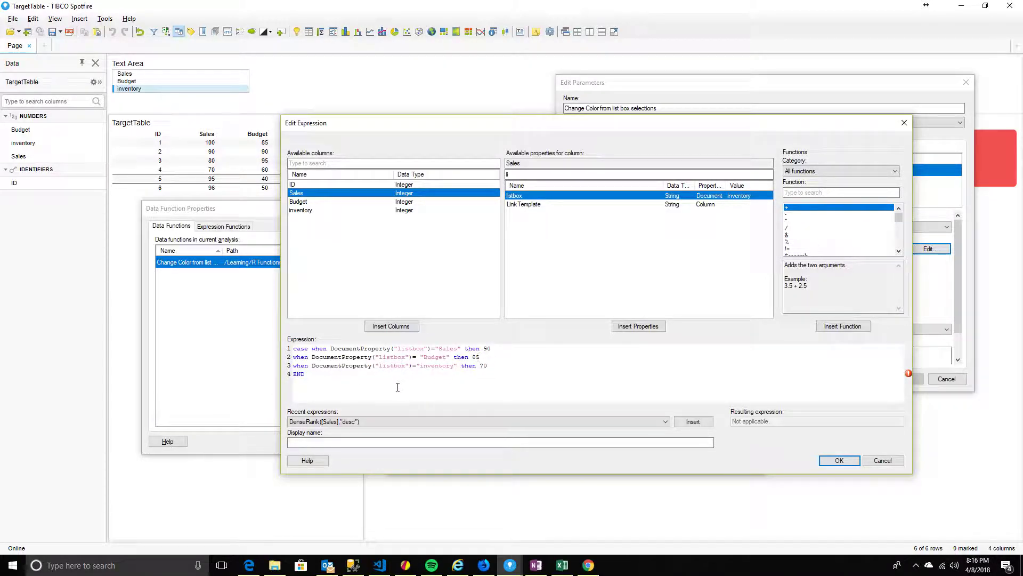
key("ctrl+a")
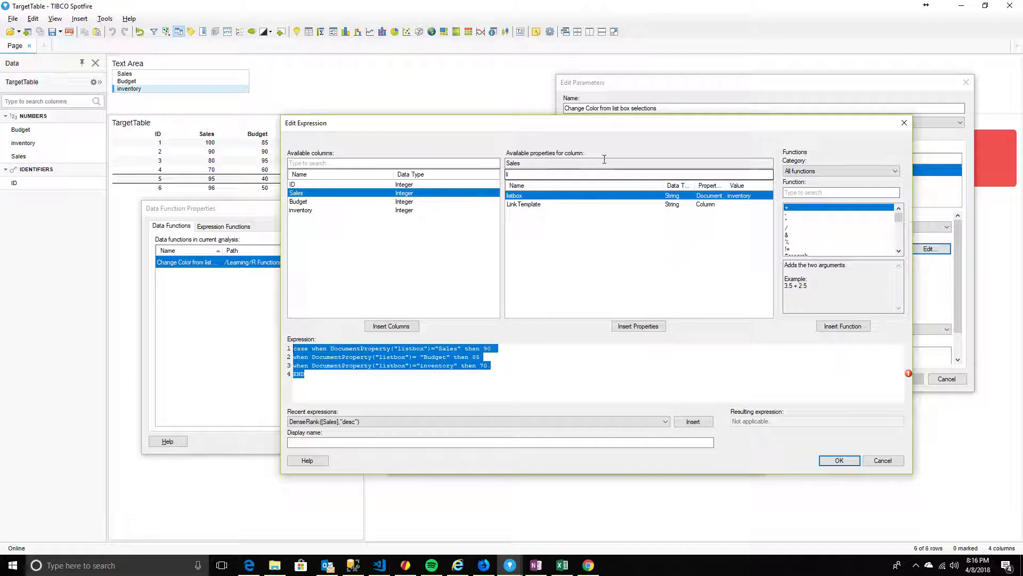
left_click_drag(605, 127, 599, 172)
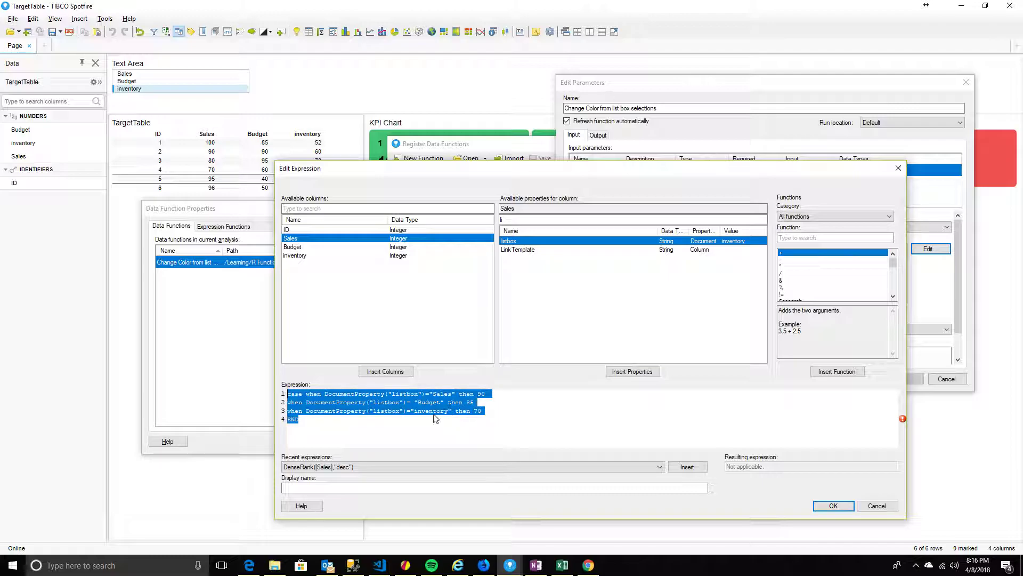
key("Delete")
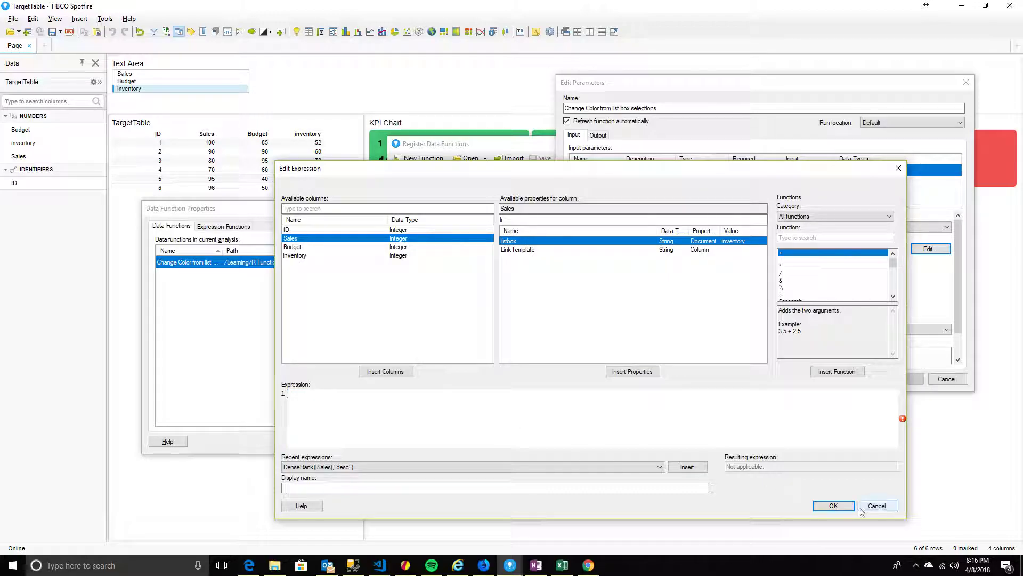
Change the input parameter's allowed data type from String to Integer
left_click(833, 505)
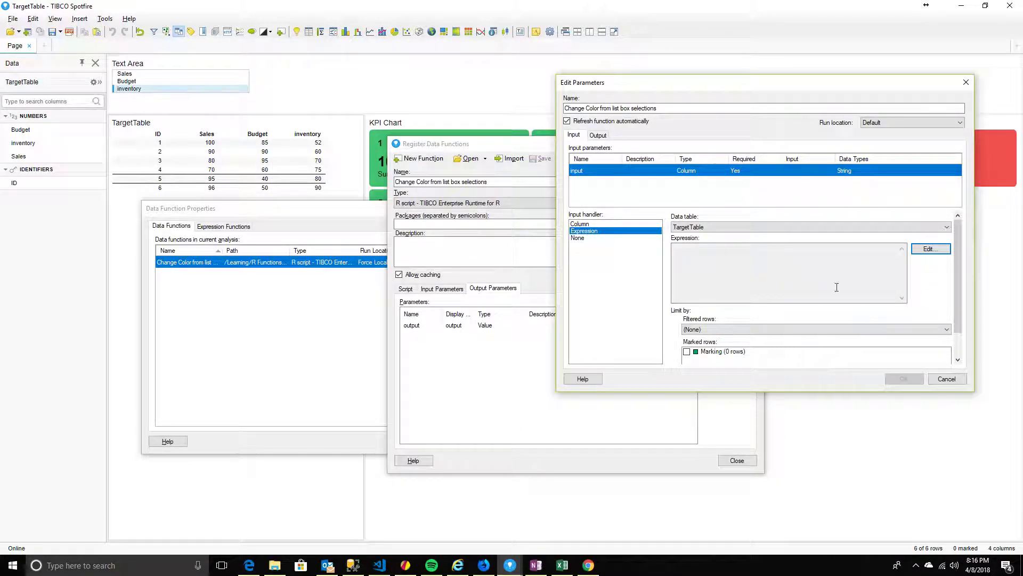
left_click(946, 378)
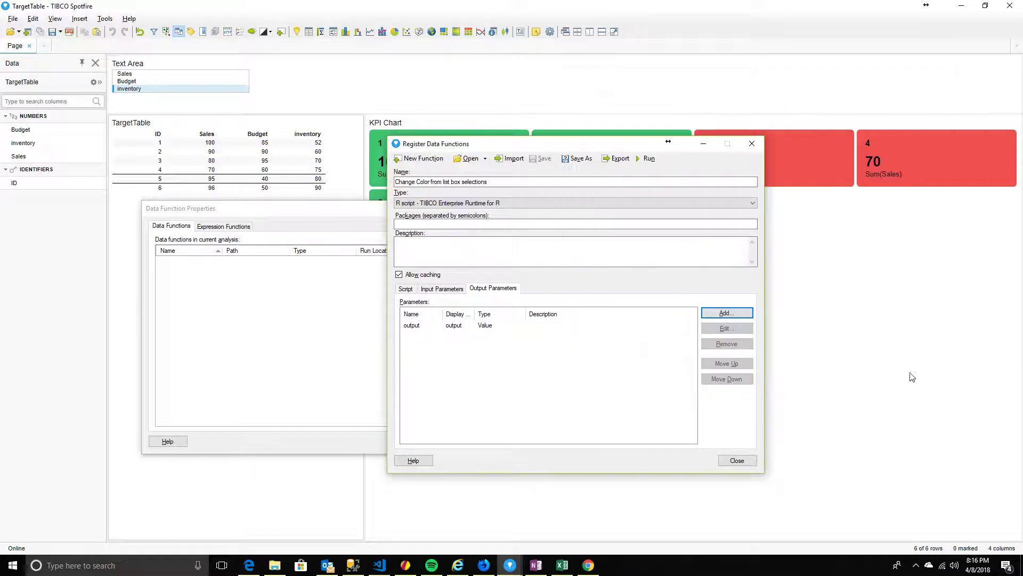
left_click(442, 288)
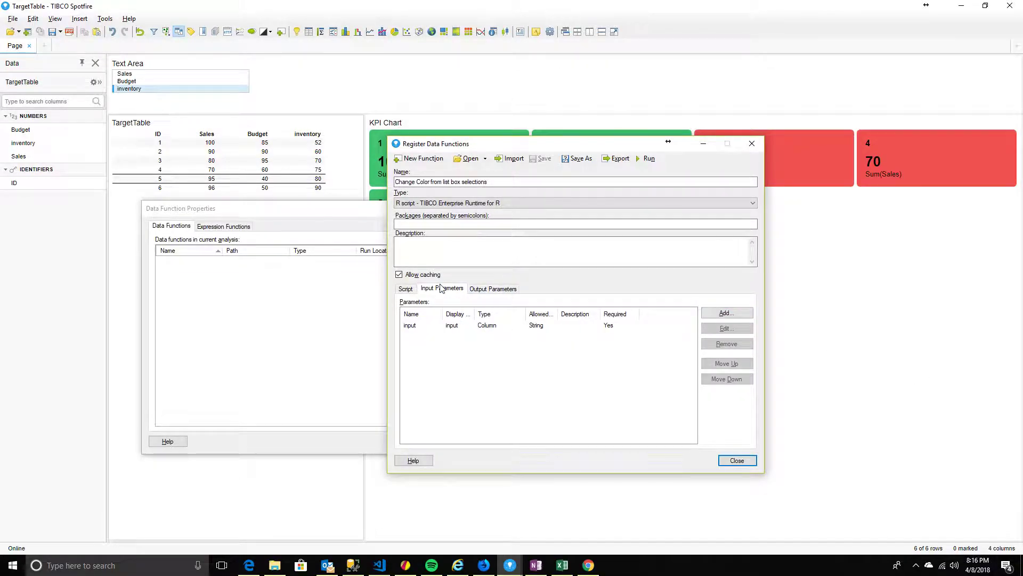
left_click(462, 325)
left_click(715, 330)
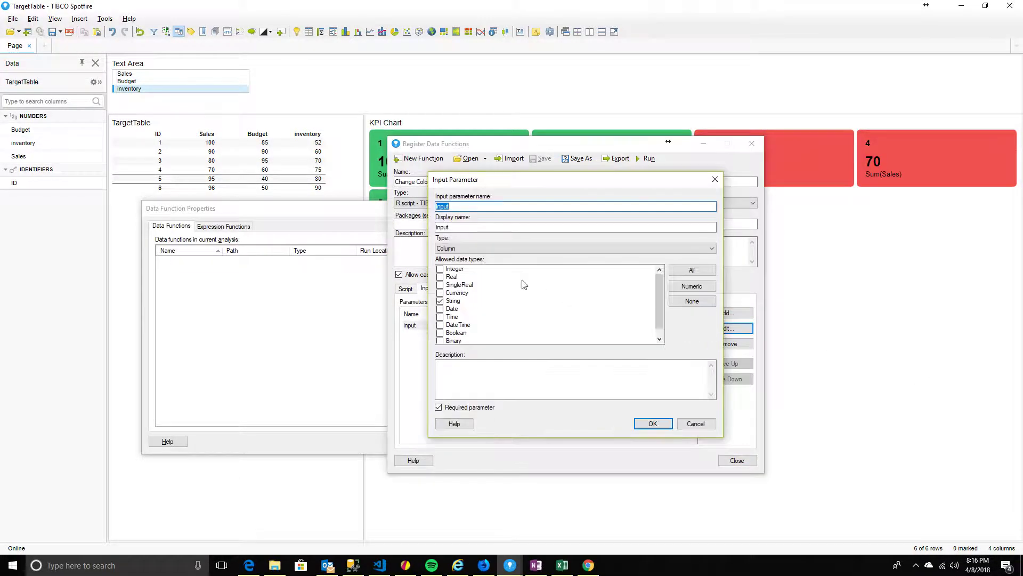
left_click(457, 249)
left_click(456, 257)
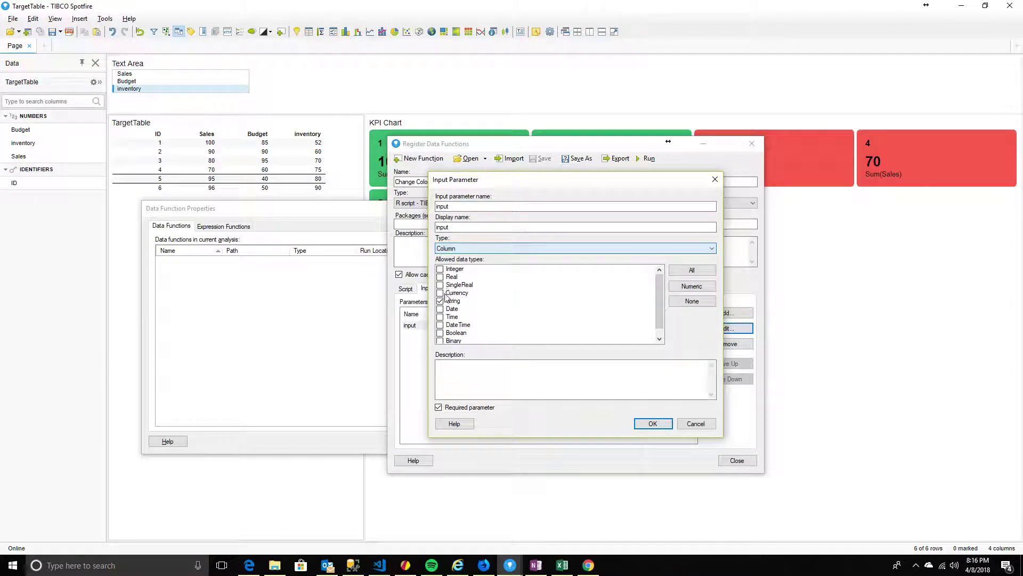
left_click(444, 301)
left_click(440, 269)
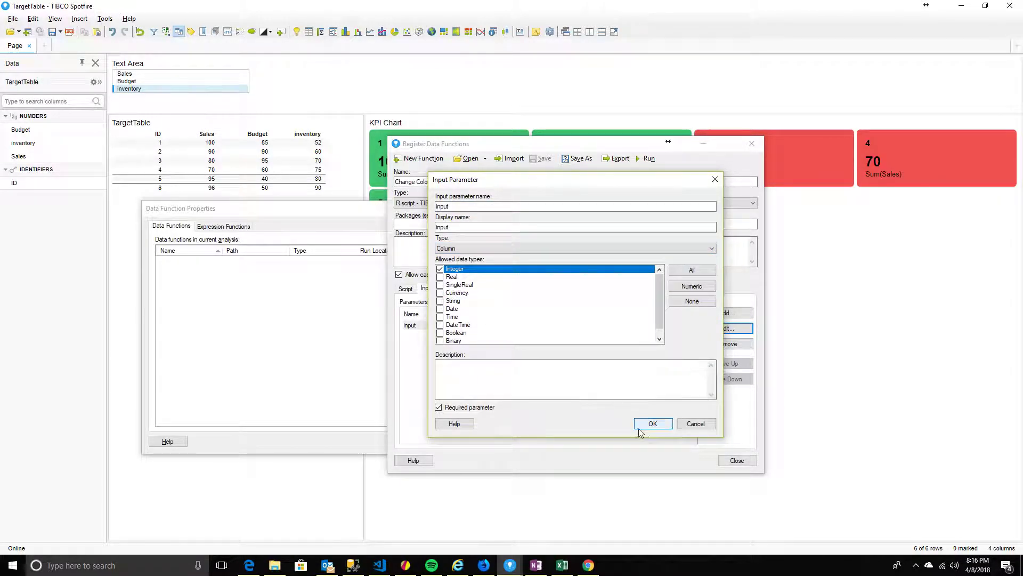
left_click(648, 425)
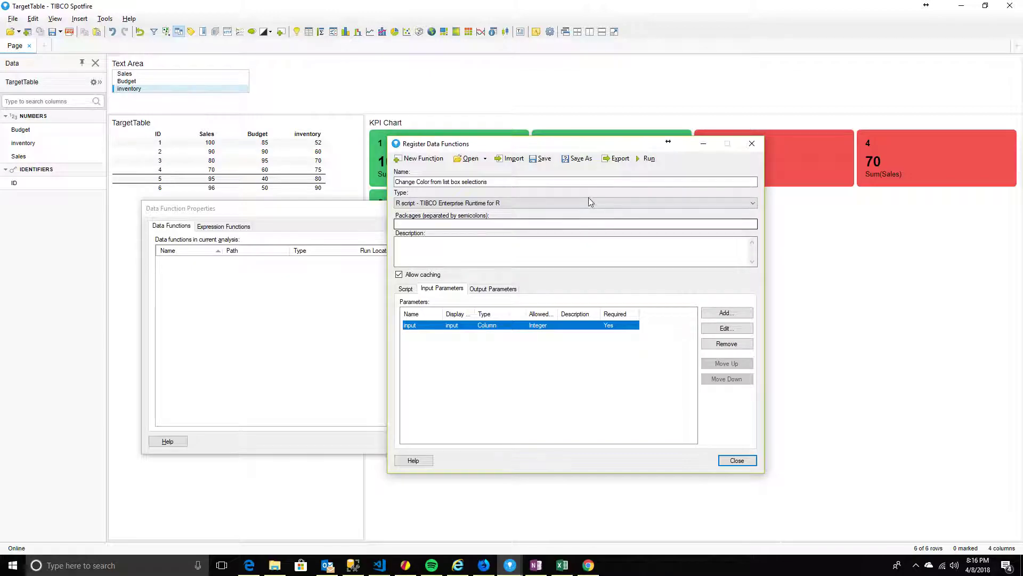
Save the data function and run it with automatic refresh enabled
left_click(543, 160)
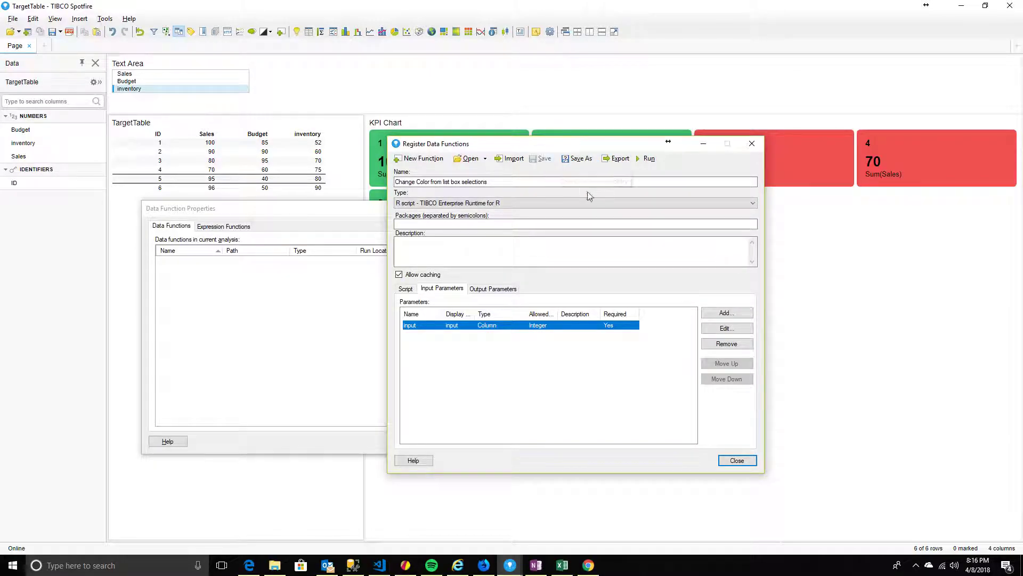
left_click(647, 159)
left_click(354, 163)
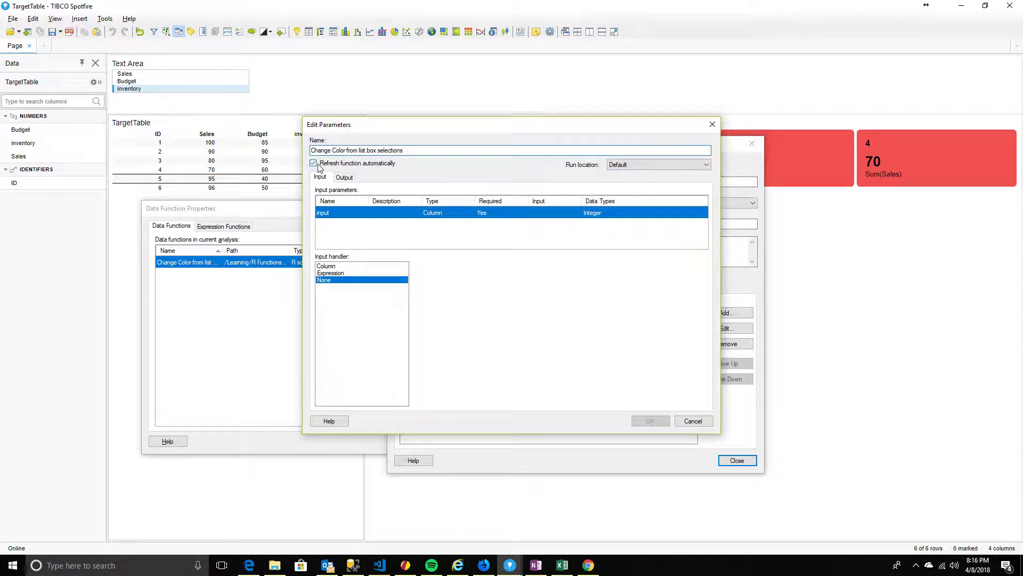
Feed the input from the four-line case expression via the Expression handler, then view Output settings
left_click(326, 273)
left_click(677, 290)
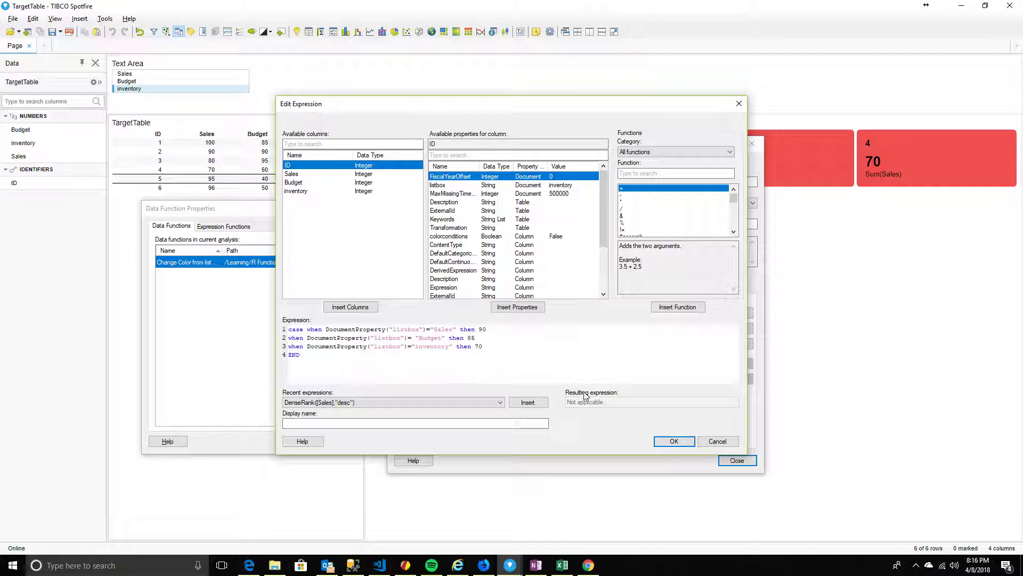
left_click(673, 442)
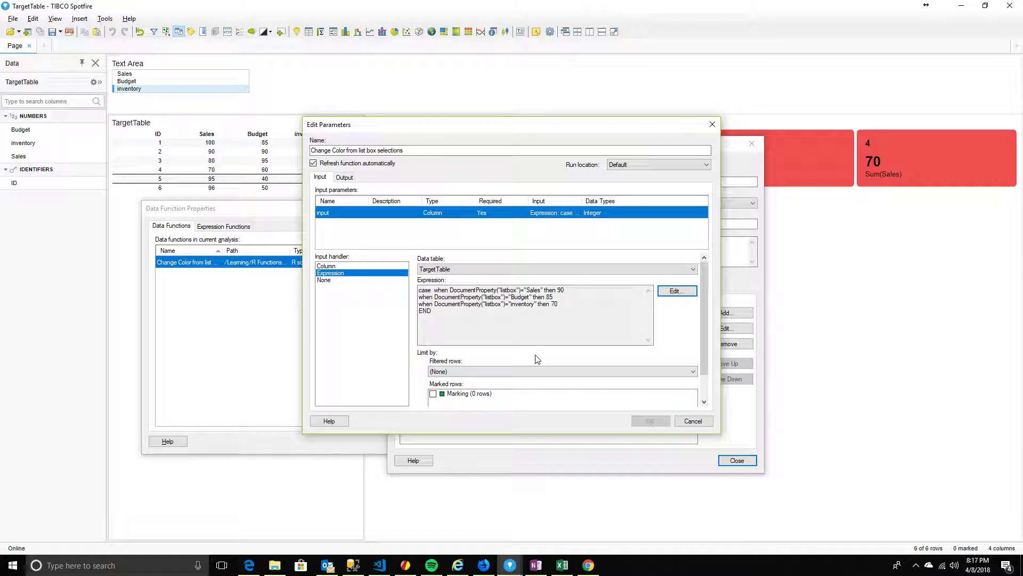
left_click_drag(564, 129, 645, 115)
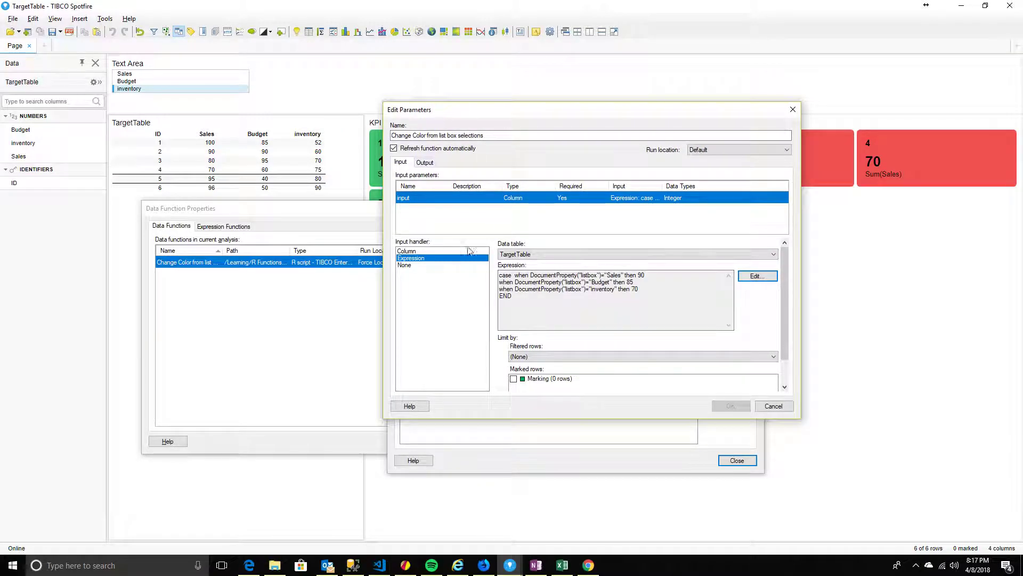
left_click(425, 162)
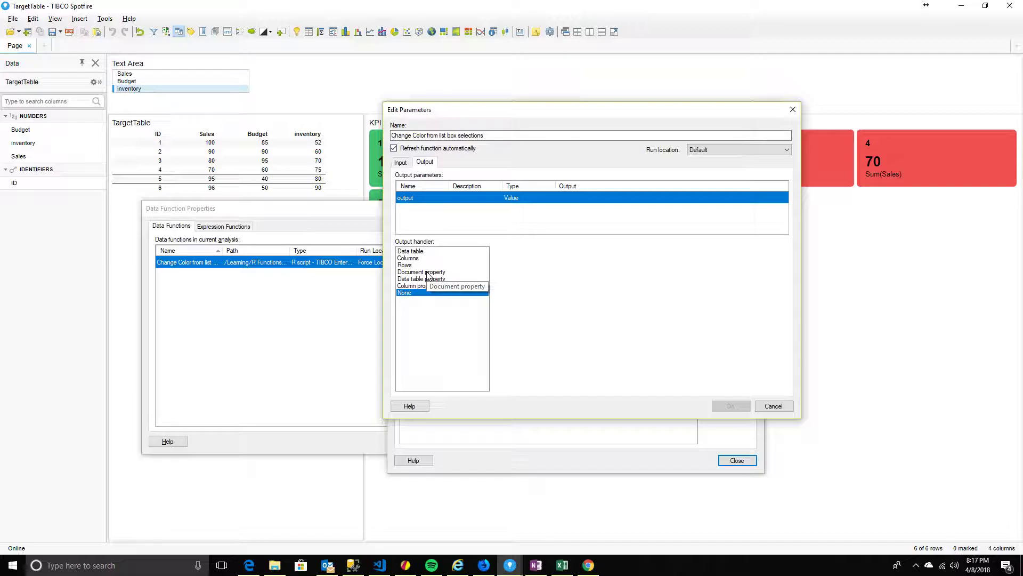
Set the function's output handler to Document property
left_click(400, 162)
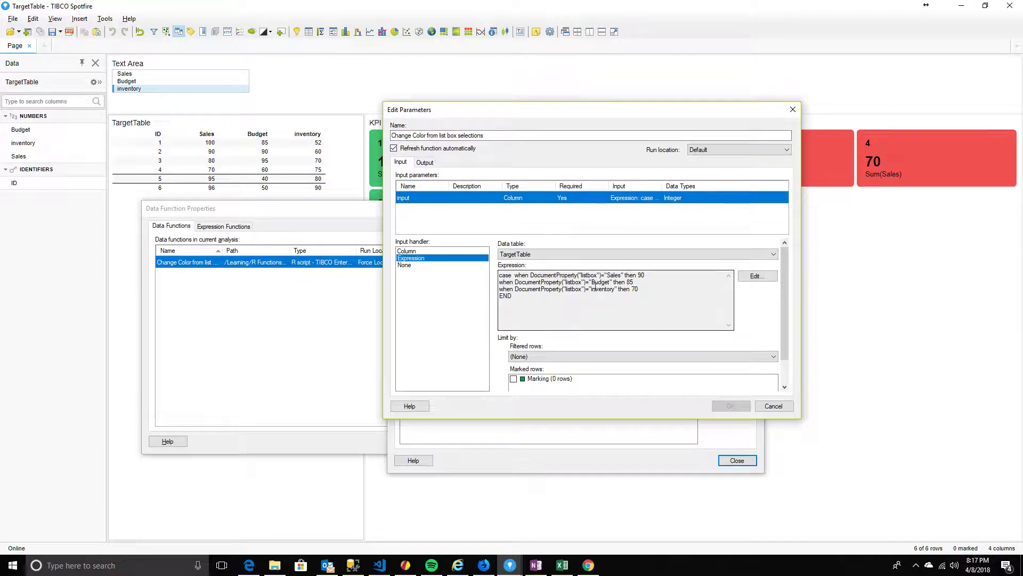
left_click(425, 162)
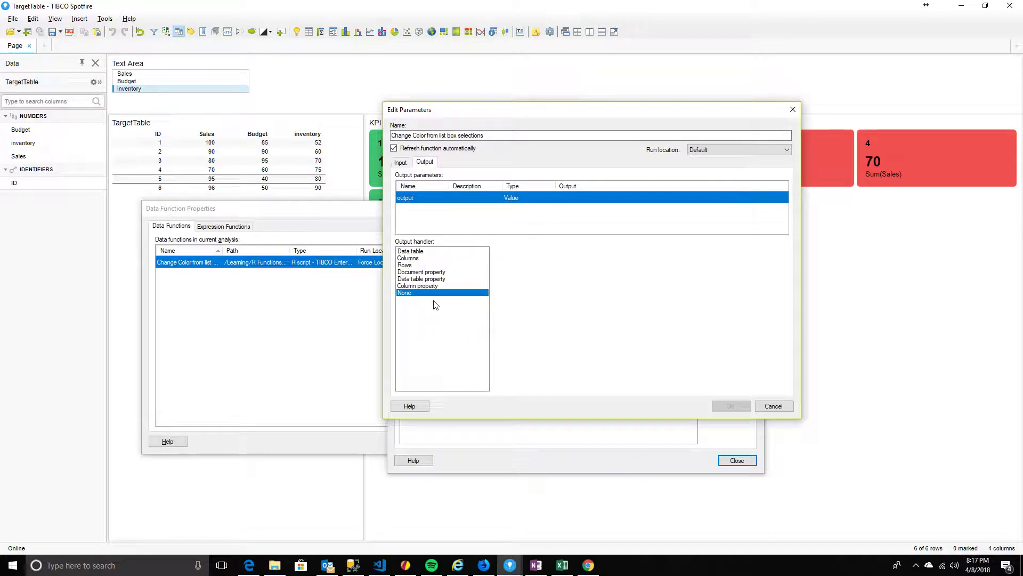
left_click(423, 272)
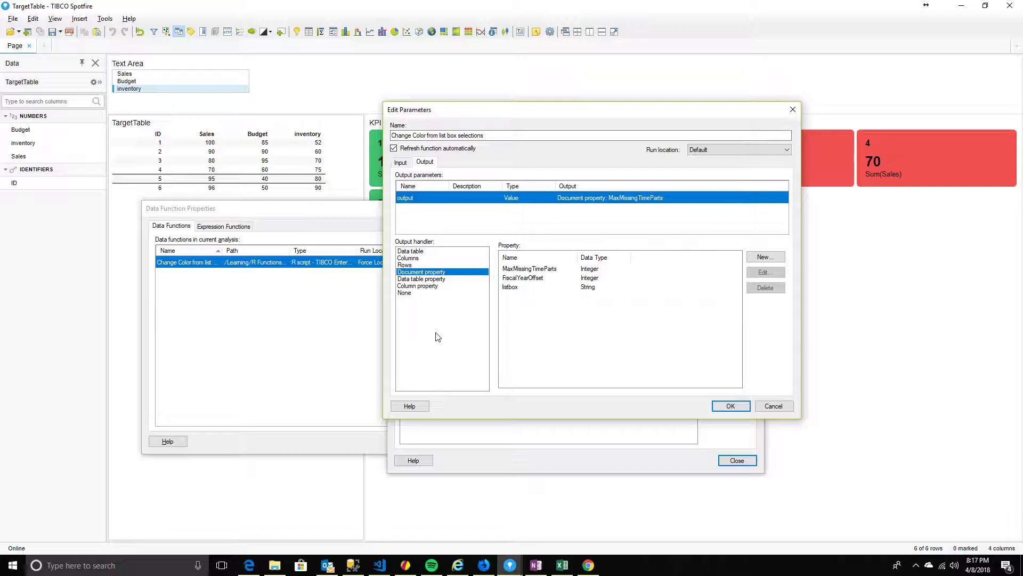
Create a new document property named targetvalues, assign it to the output, and apply
left_click(765, 257)
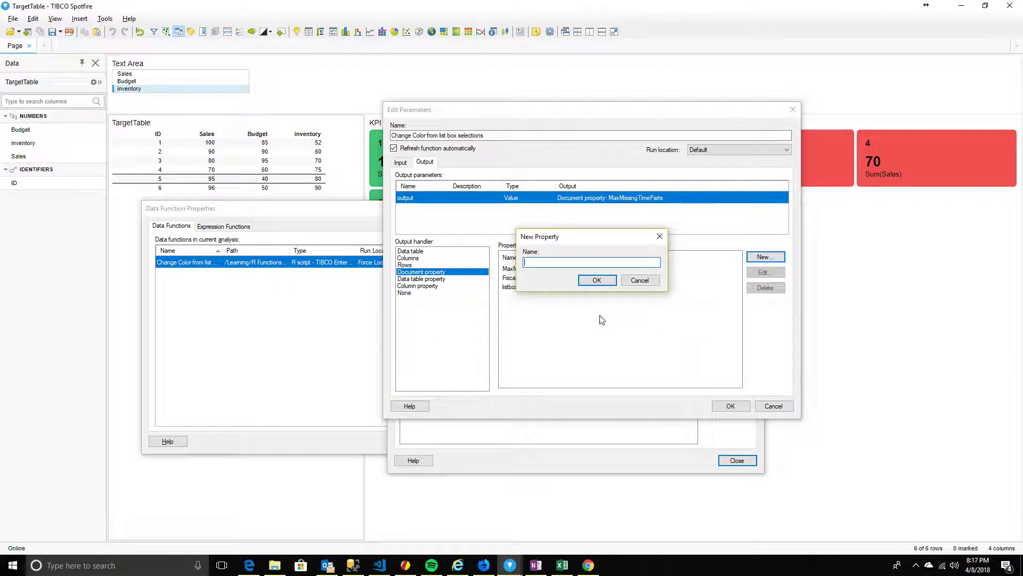
left_click_drag(575, 235, 641, 299)
type("targetvalues")
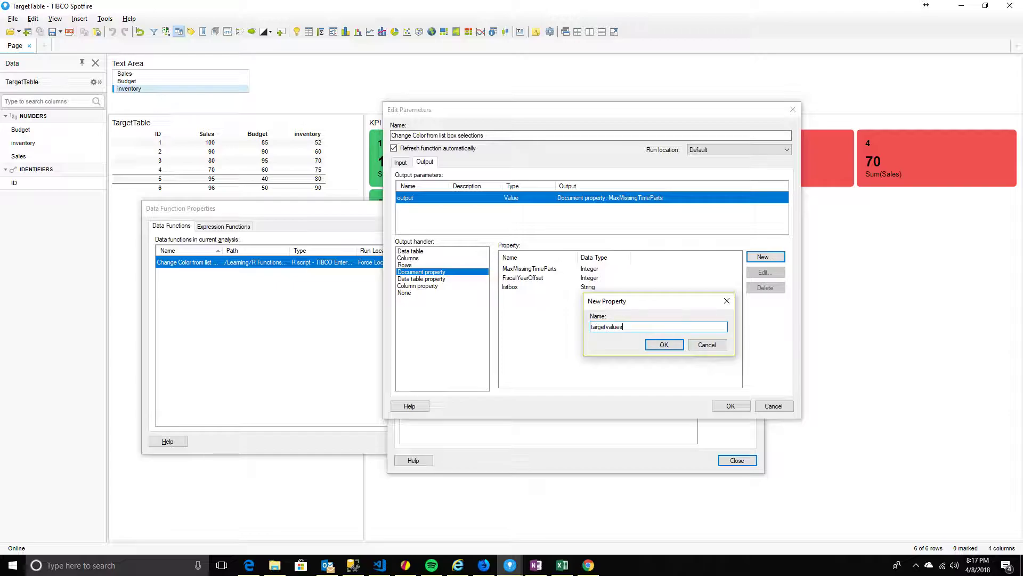
left_click(664, 344)
left_click(524, 270)
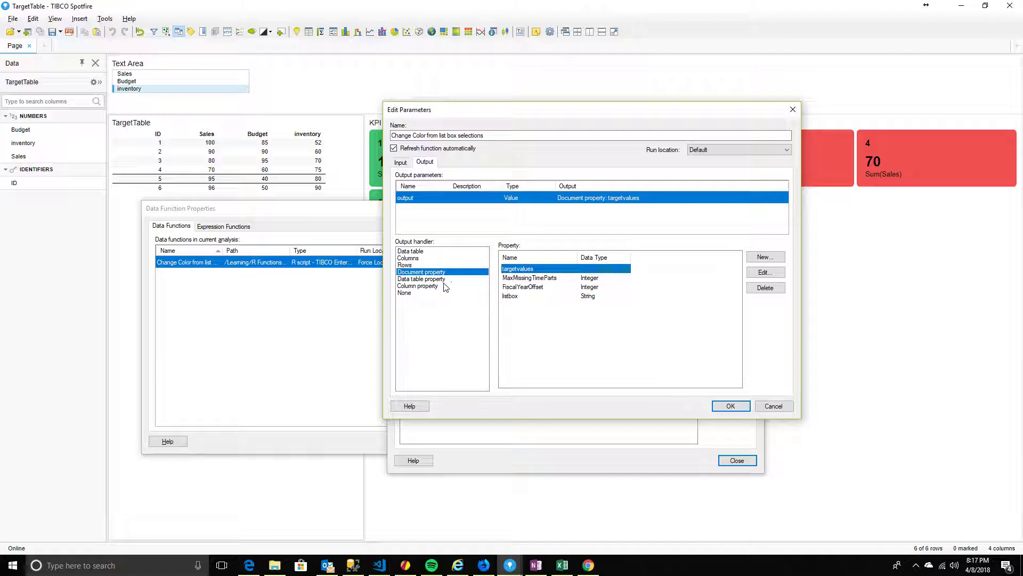
left_click(729, 406)
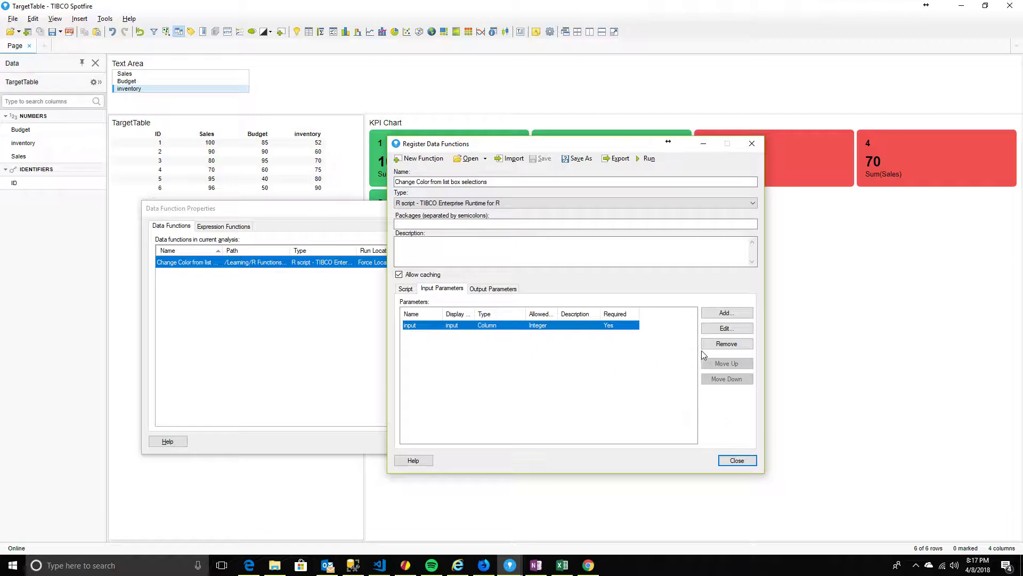
left_click(32, 19)
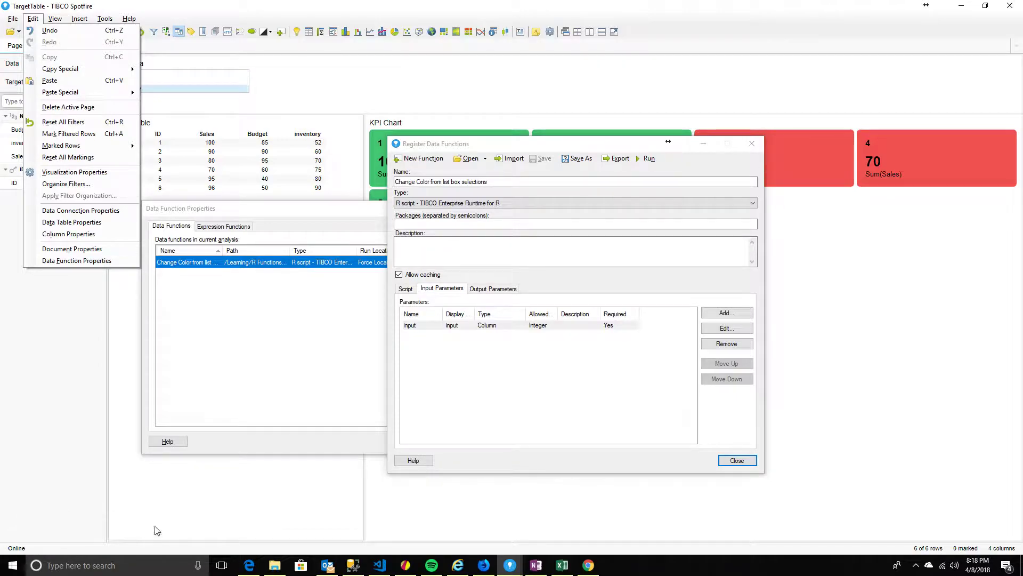
Check in Document Properties that targetvalues holds 70 for the inventory selection
left_click(72, 249)
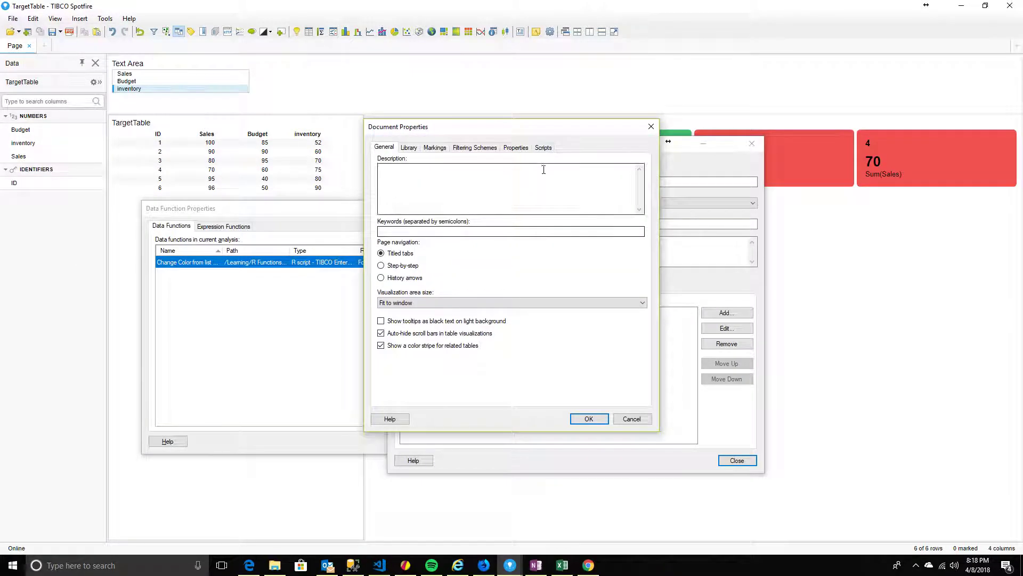
left_click_drag(564, 128, 391, 182)
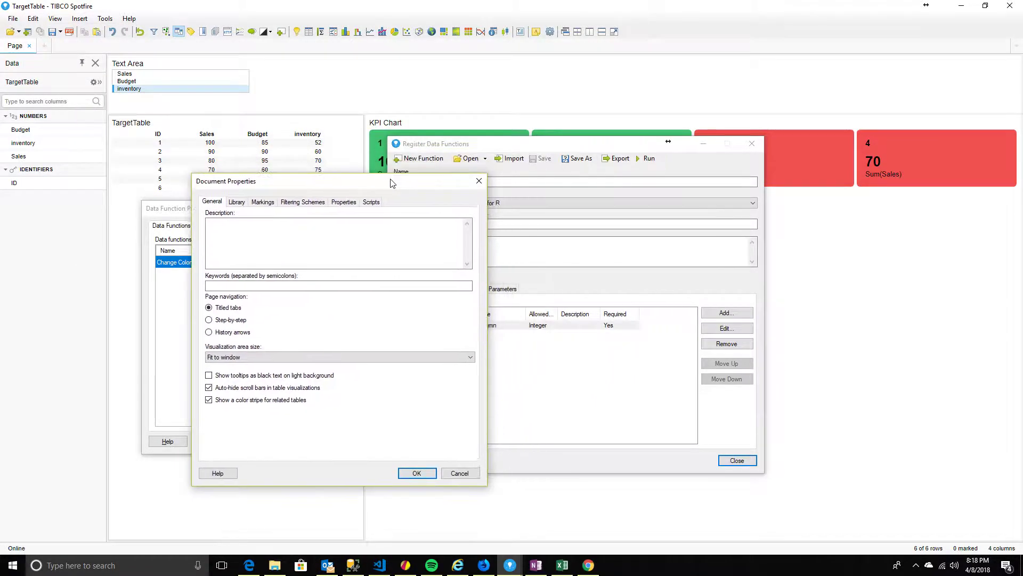
left_click(352, 203)
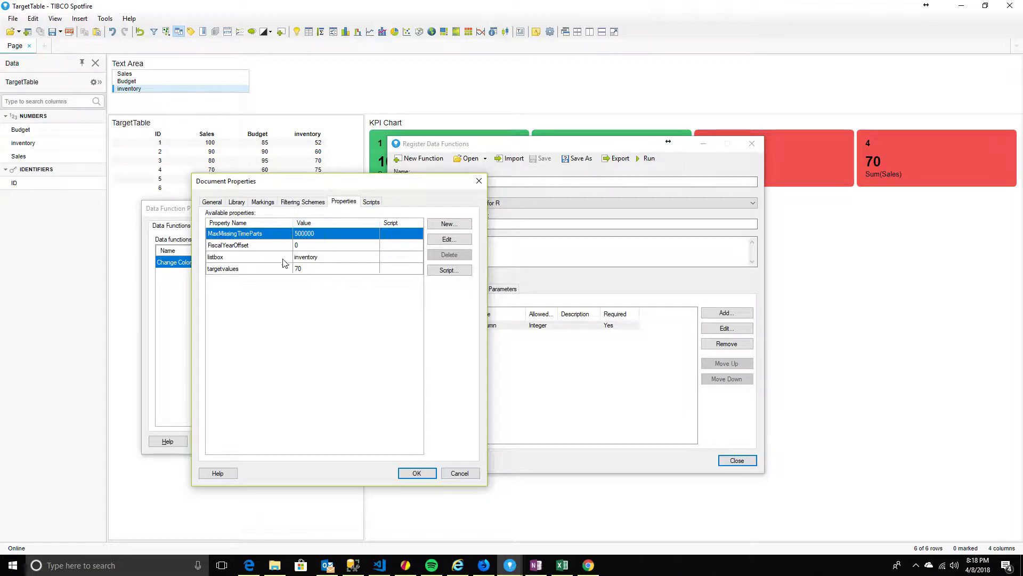
left_click(268, 269)
left_click_drag(352, 186, 654, 183)
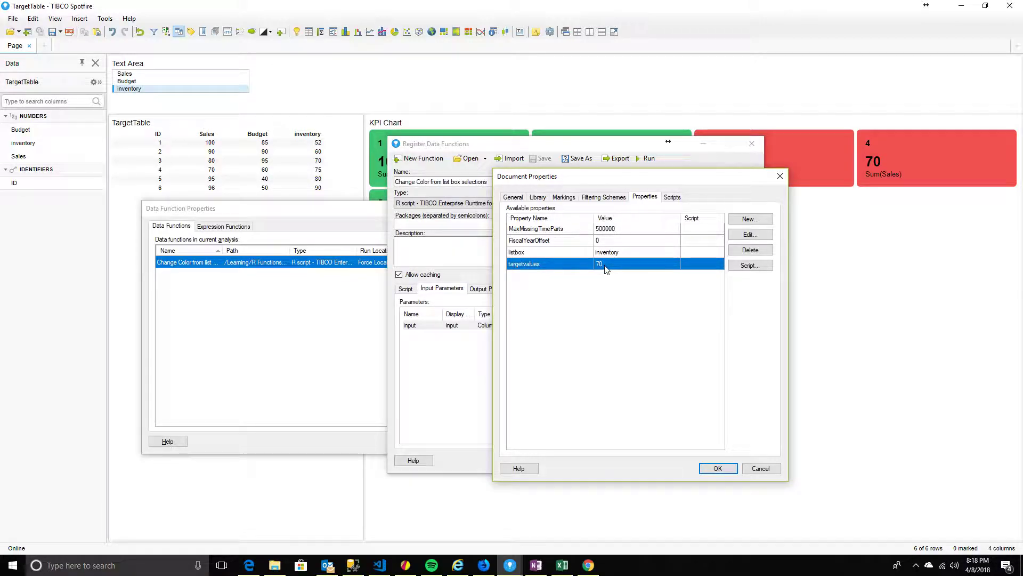
Close Document Properties, Register Data Functions and Data Function Properties to return to the KPI chart
left_click(718, 468)
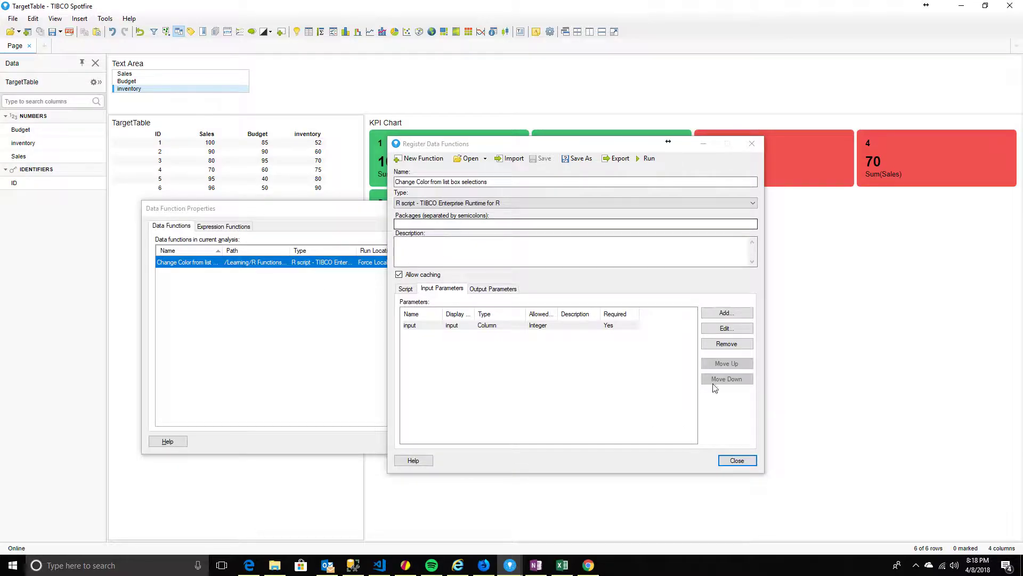
left_click(737, 460)
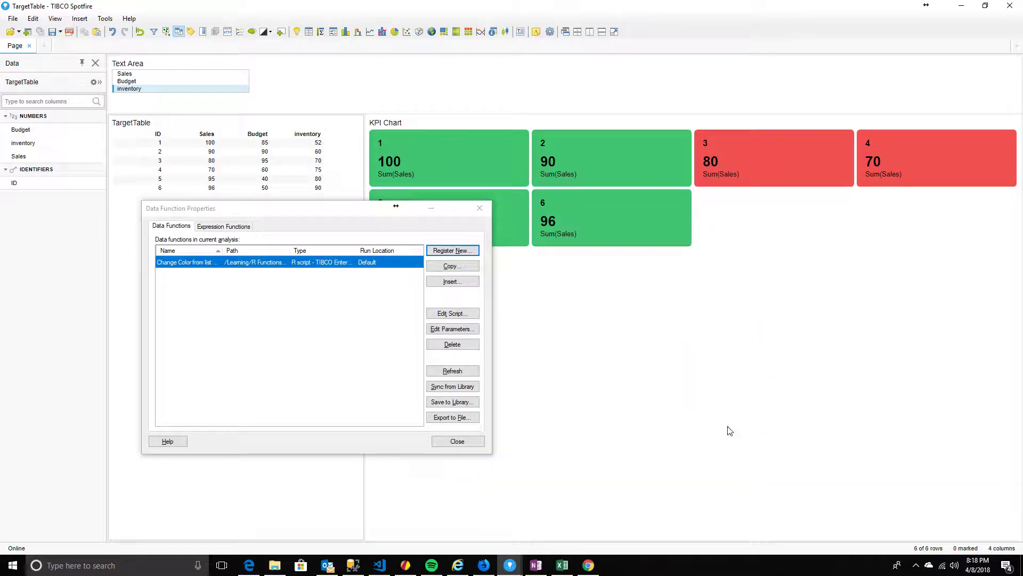
left_click(457, 442)
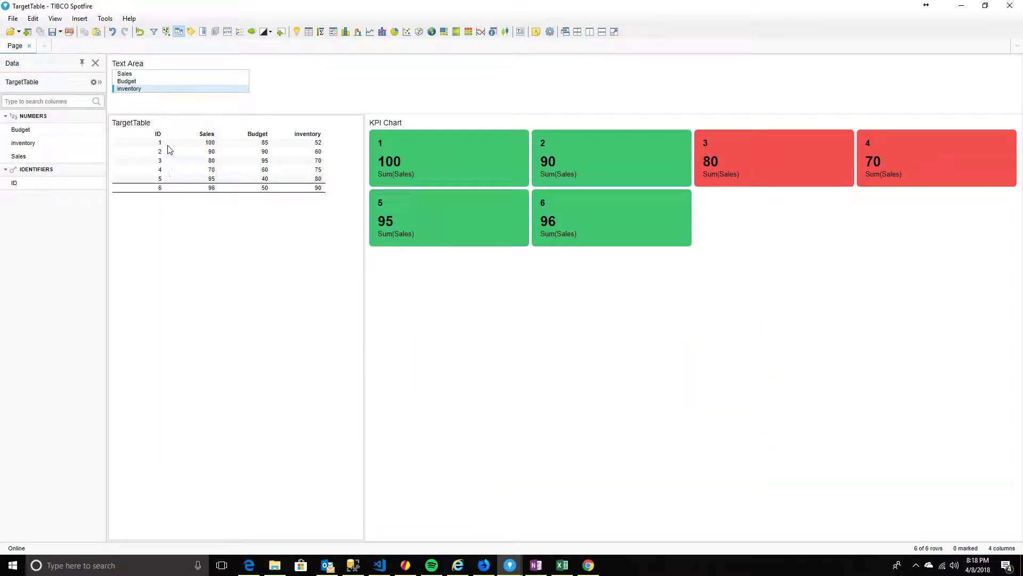
Select Sales in the list box and confirm targetvalues reads 90
left_click(129, 74)
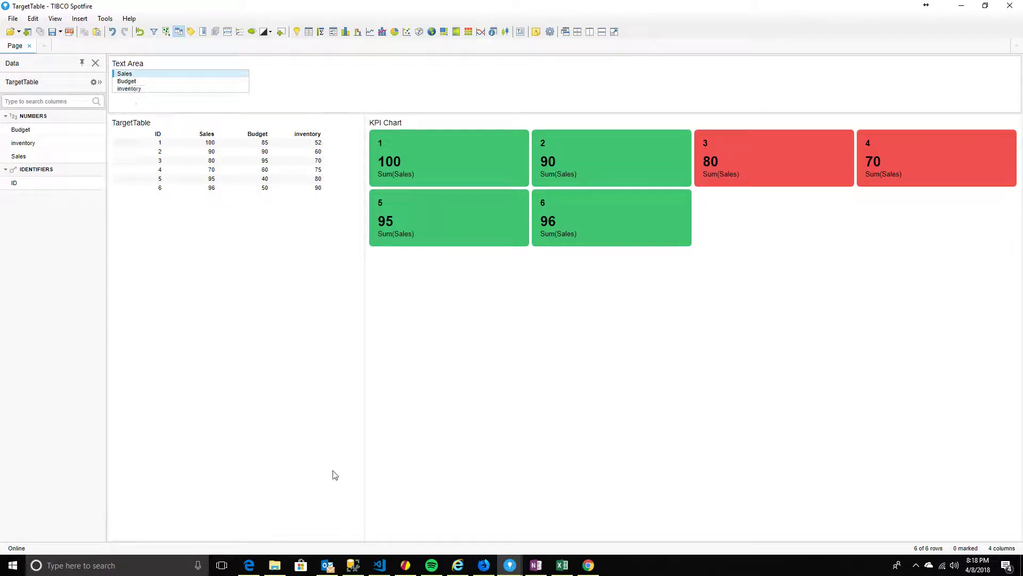
left_click(33, 18)
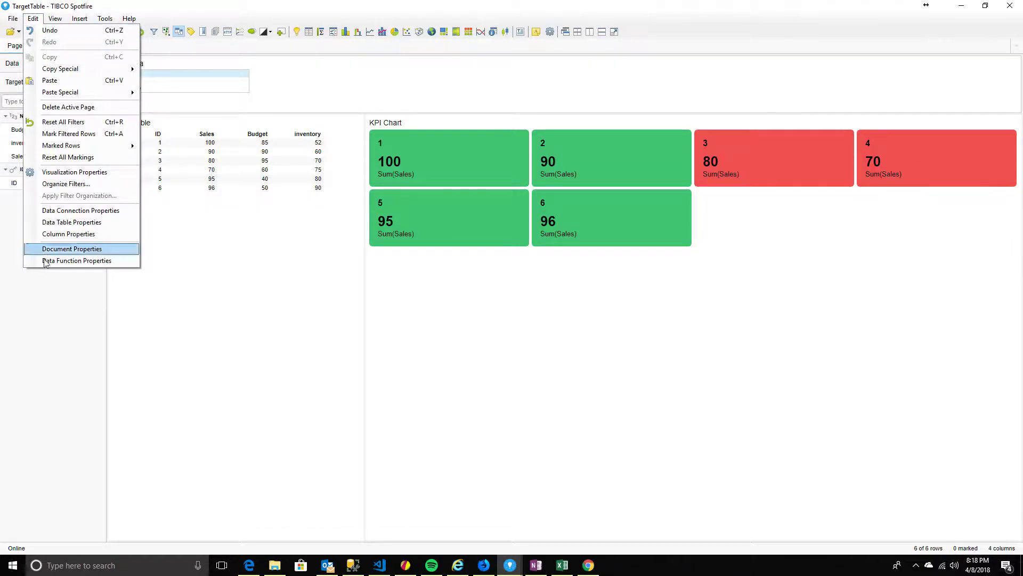
left_click(58, 257)
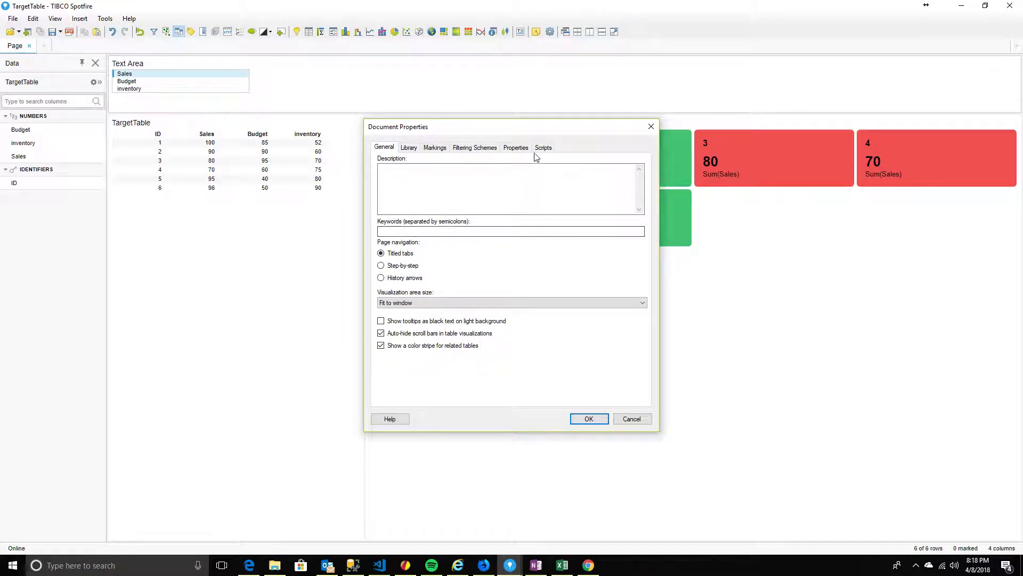
left_click(513, 147)
left_click_drag(524, 134, 747, 130)
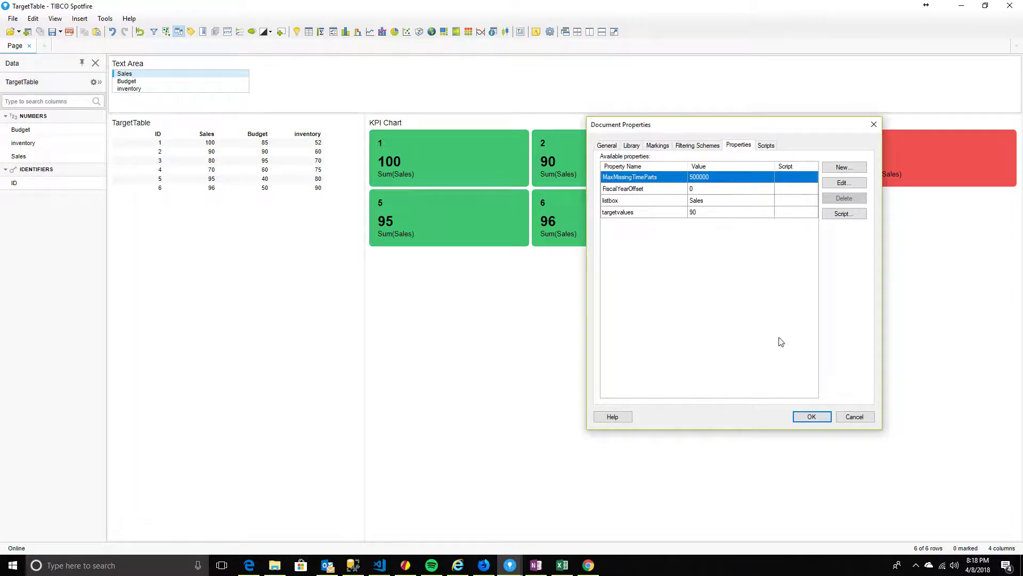
left_click(866, 417)
Select Budget in the list box and confirm targetvalues reads 85
left_click(126, 81)
left_click(33, 19)
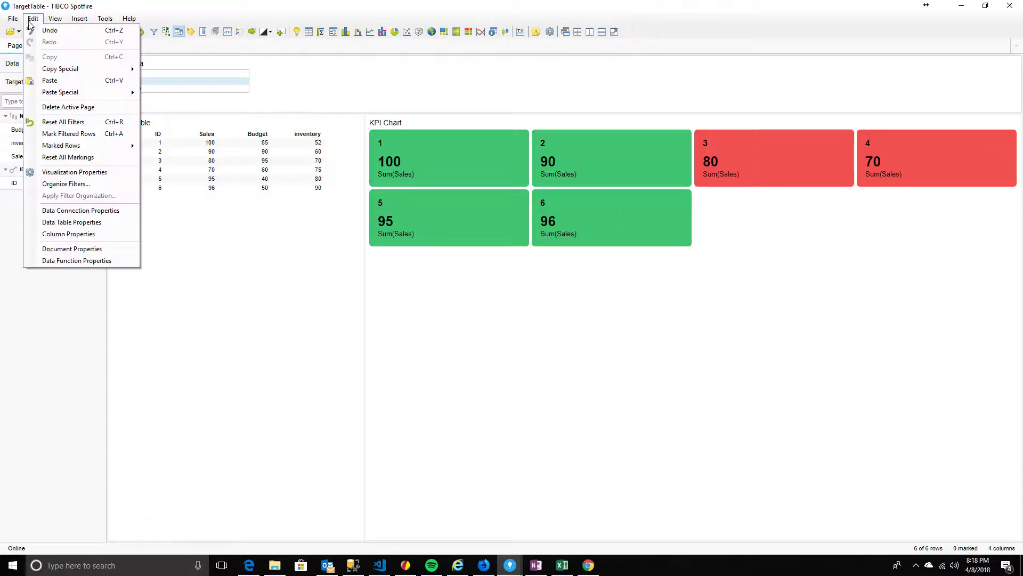
left_click(91, 258)
left_click(516, 148)
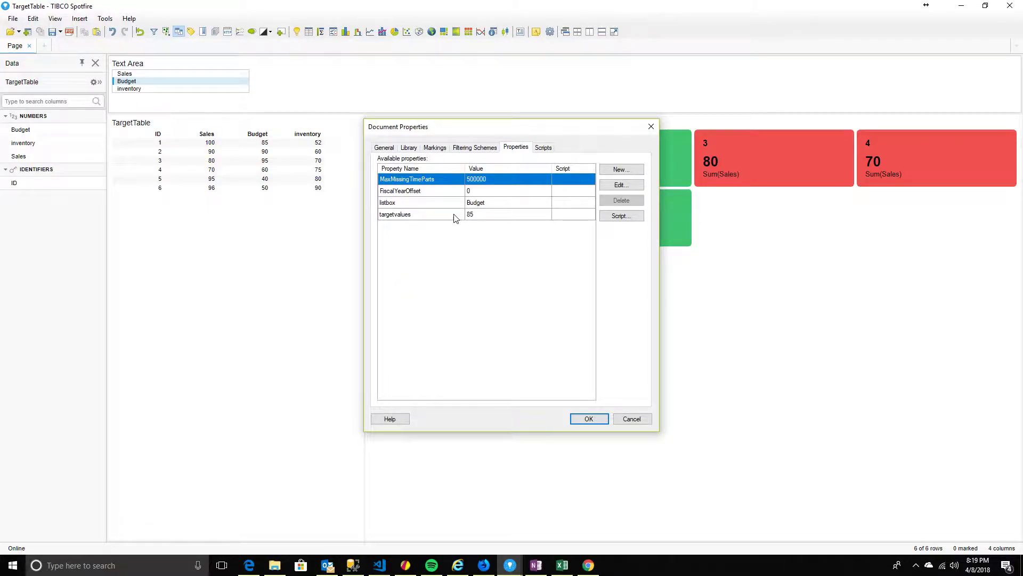
left_click(651, 126)
Narrow the TargetTable panel to widen the KPI chart, then reselect Sales
left_click(365, 336)
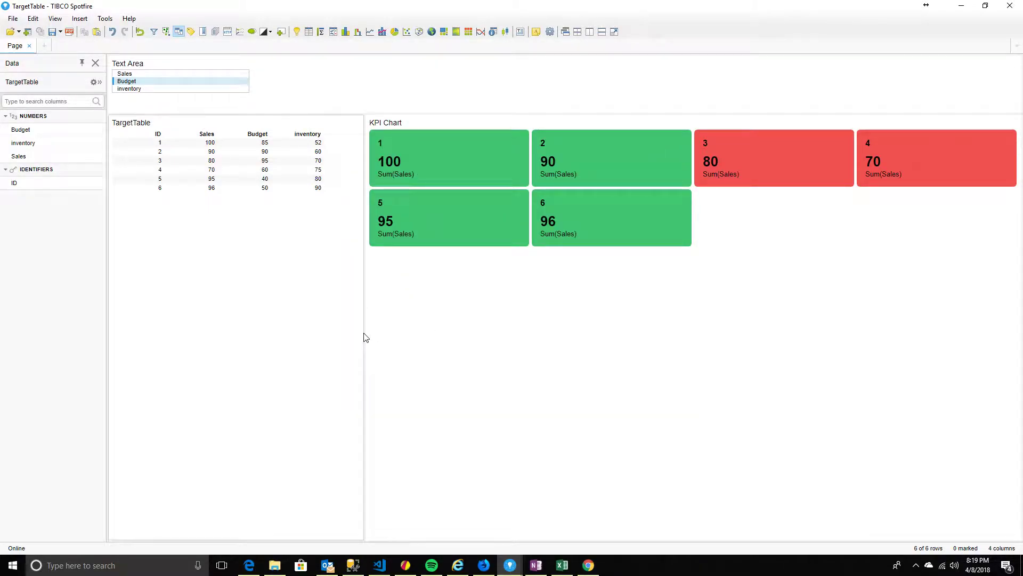
mouse_move(365, 331)
left_mouse_down()
mouse_move(320, 322)
mouse_move(345, 333)
left_mouse_up()
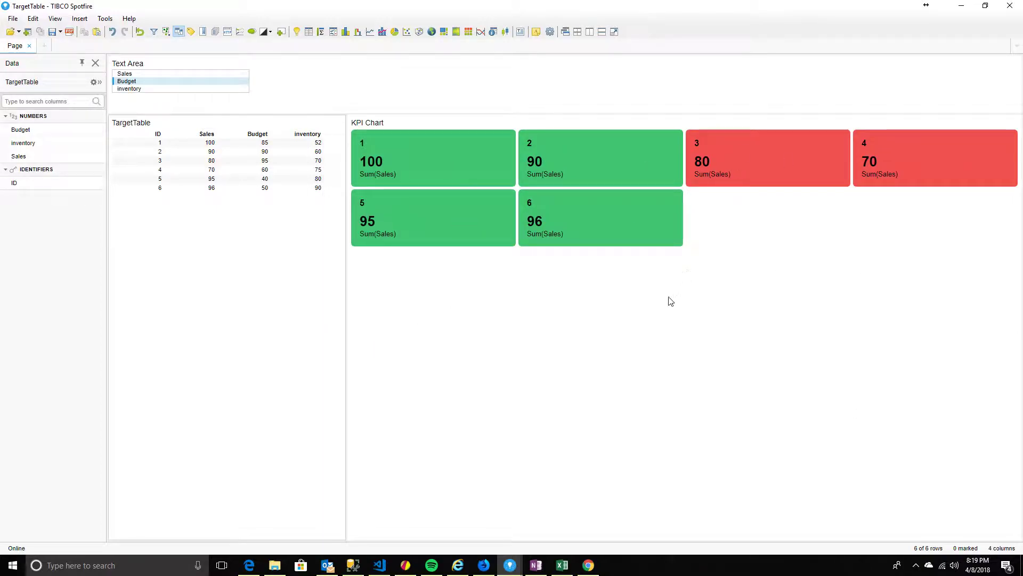
left_click(131, 74)
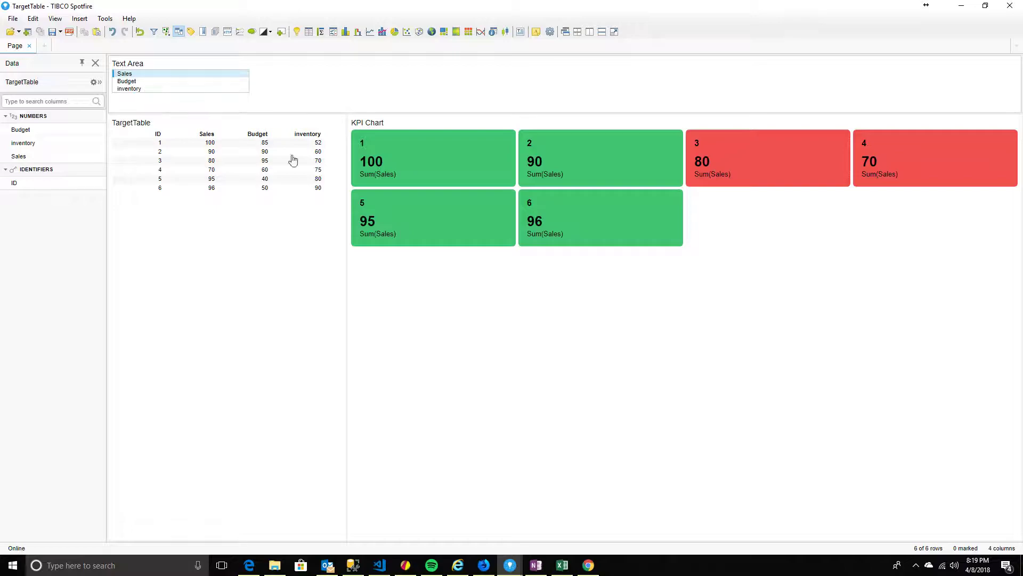
Open the KPI chart's properties and the KPI Settings for Sales per ID
right_click(509, 222)
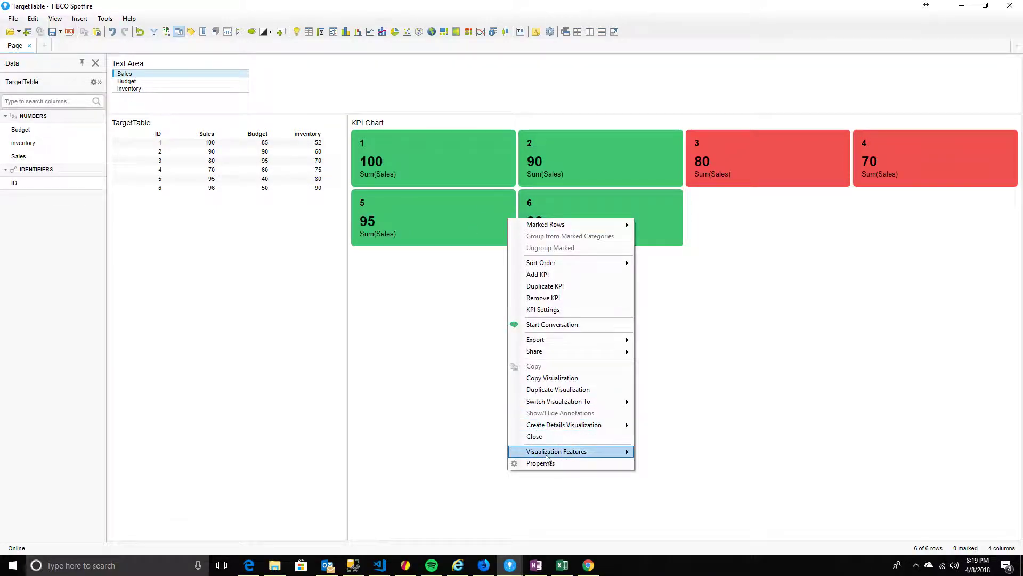
left_click(544, 462)
left_click_drag(543, 169, 728, 233)
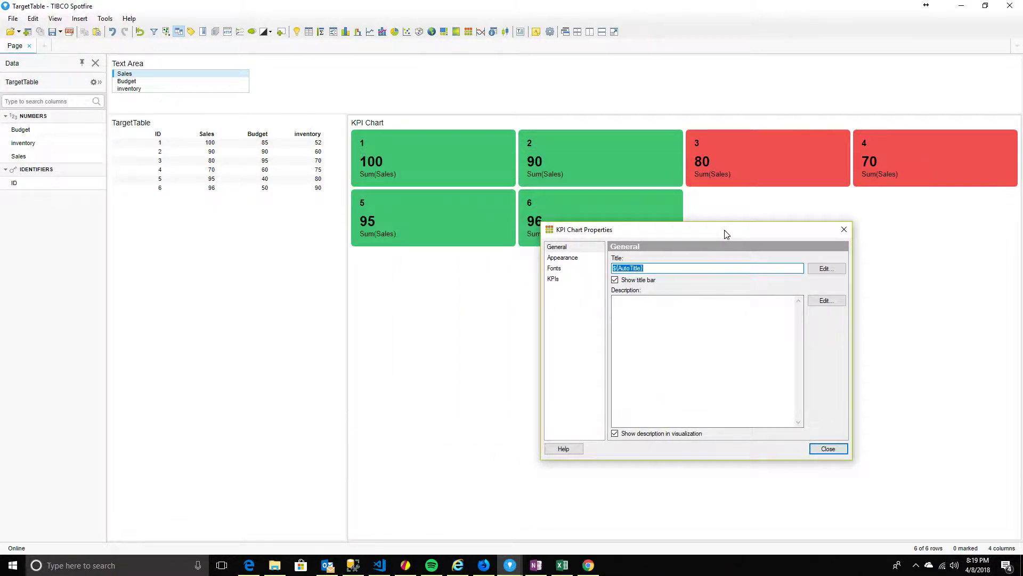
left_click(556, 270)
left_click(554, 279)
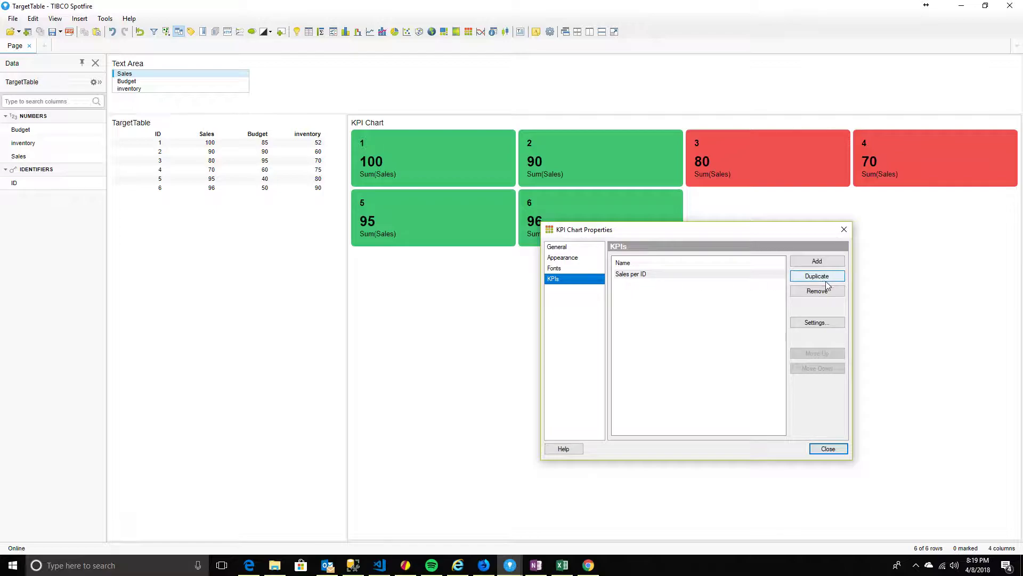
left_click(825, 323)
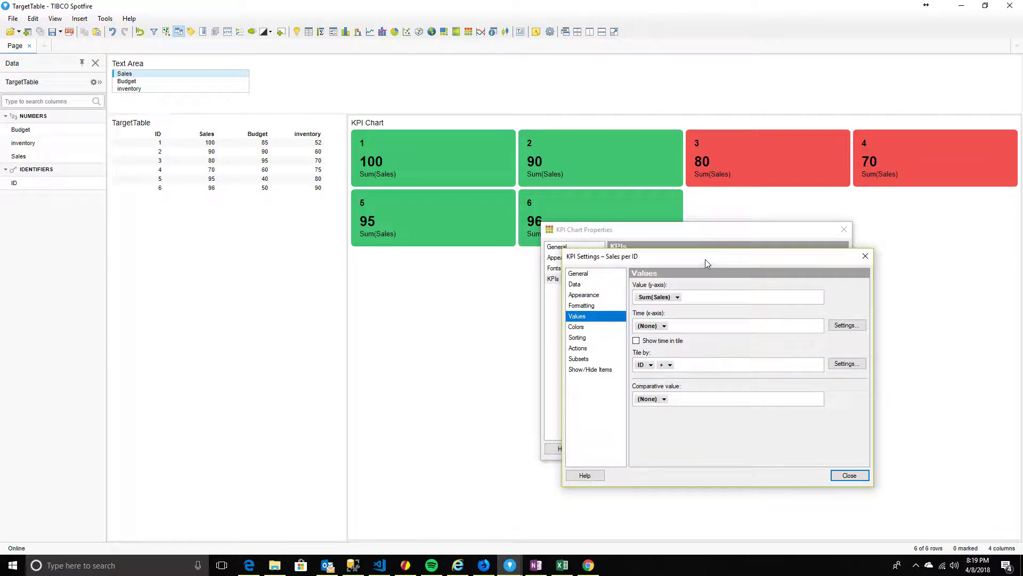
left_click_drag(705, 259, 522, 202)
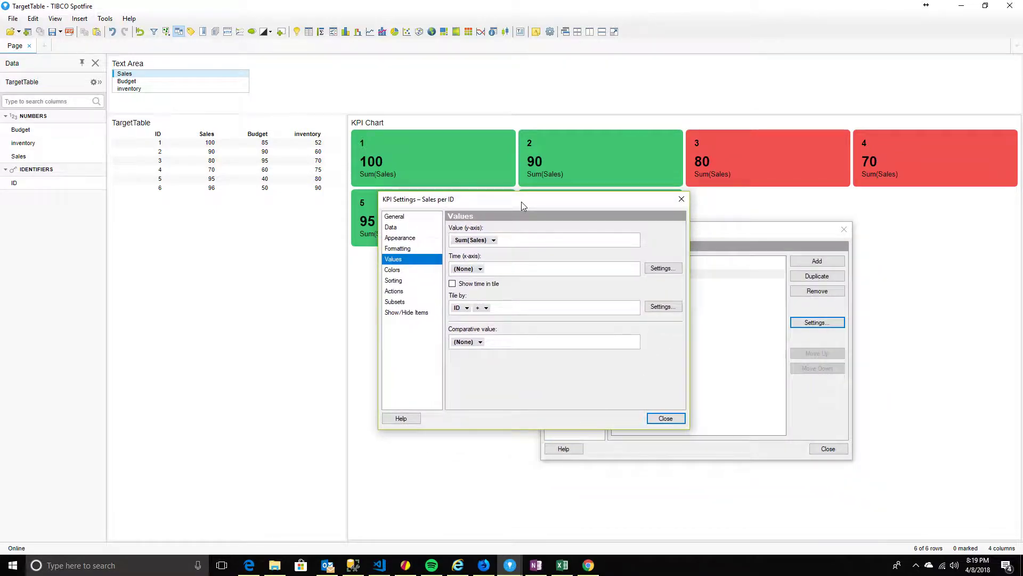
Explore the Sum(Sales) value's property and expression options, searching for 'li', without changing anything
right_click(477, 245)
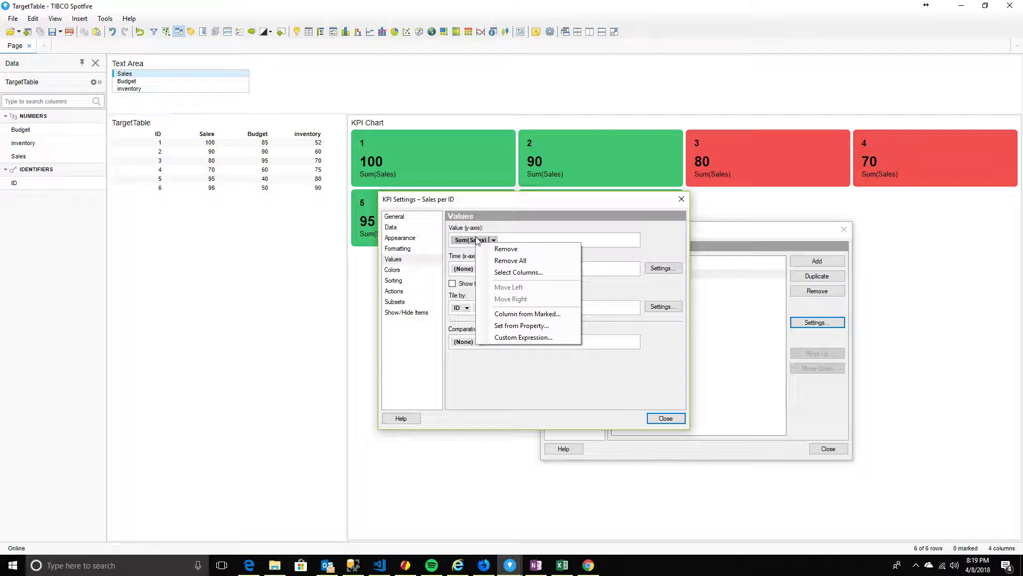
left_click(497, 210)
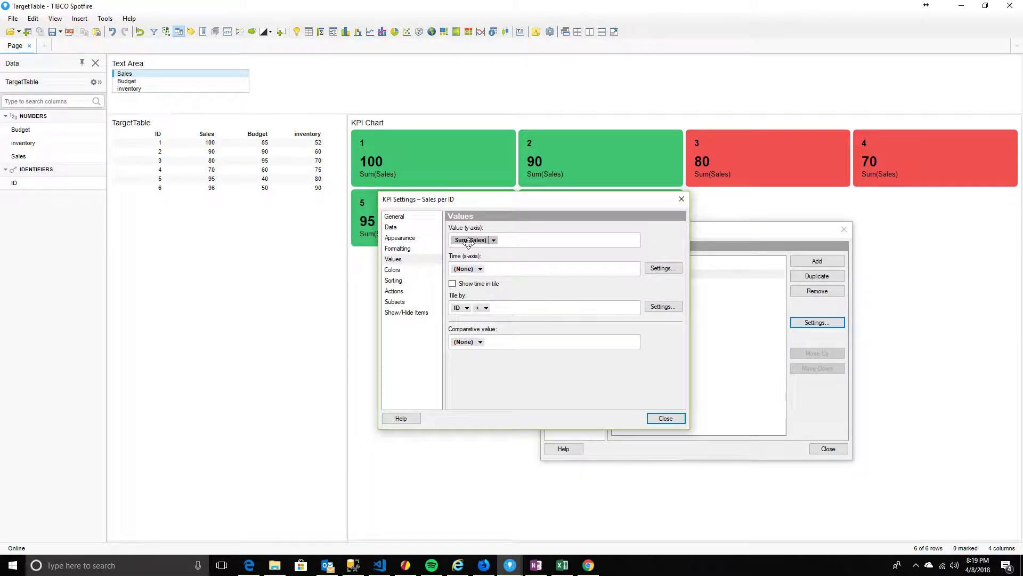
right_click(469, 244)
left_click(512, 326)
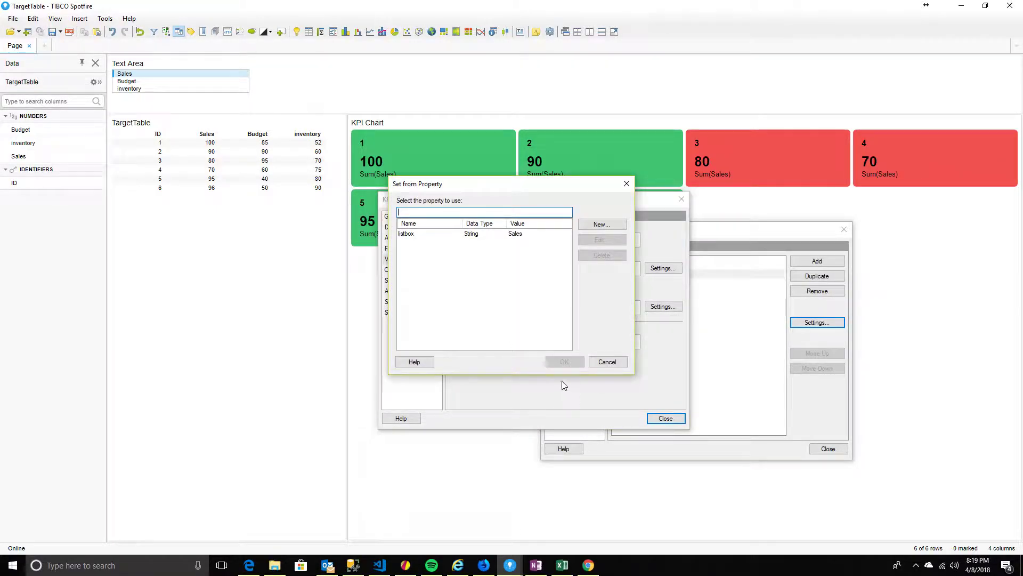
left_click_drag(453, 183, 515, 203)
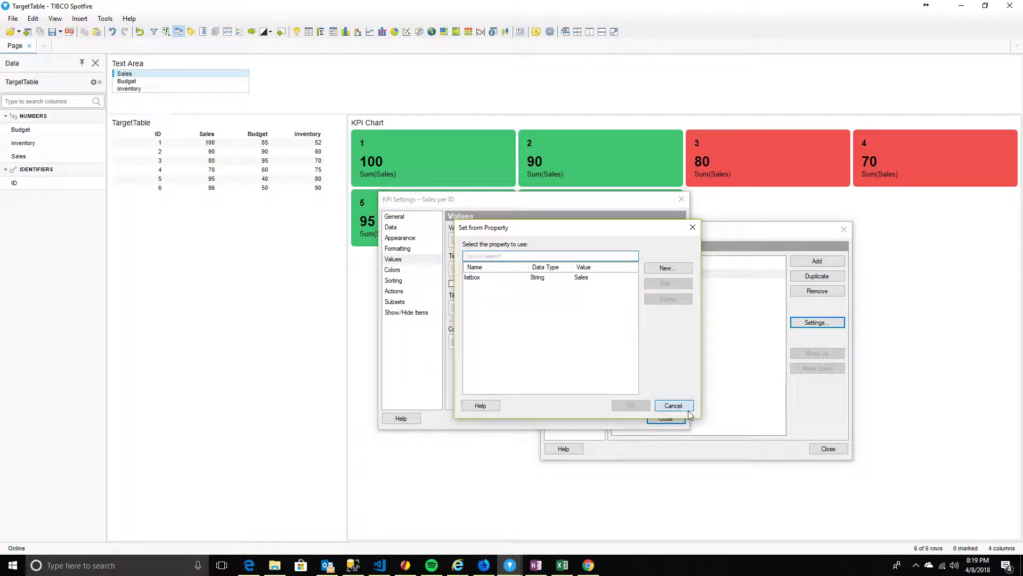
left_click(669, 405)
right_click(469, 241)
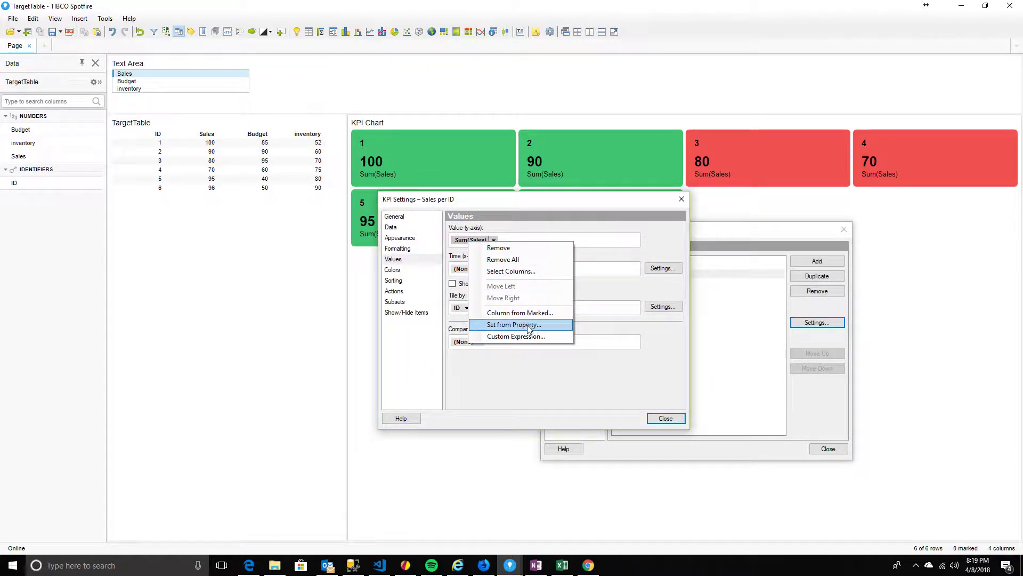
left_click(529, 336)
left_click(477, 192)
type("li")
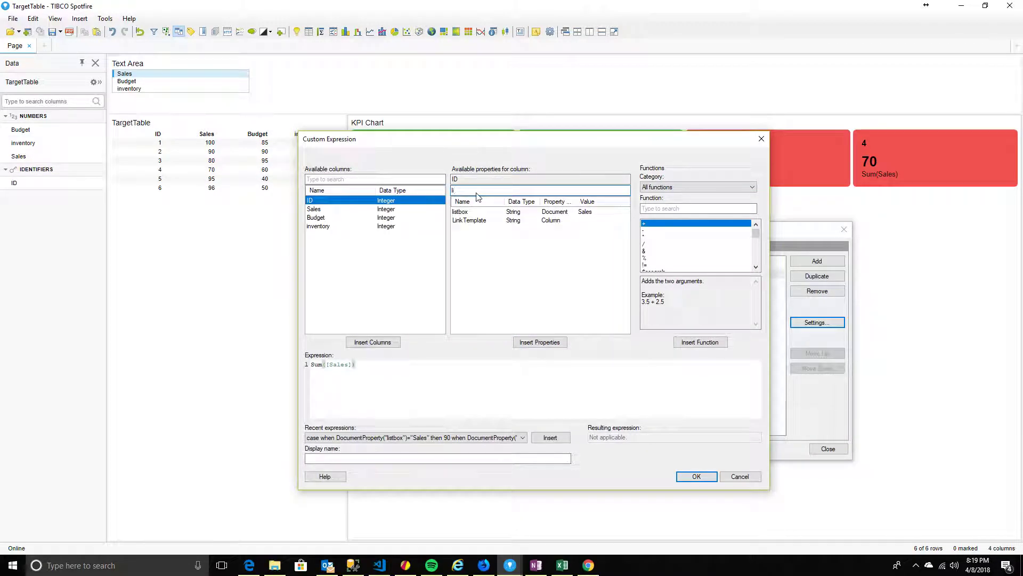
left_click(730, 478)
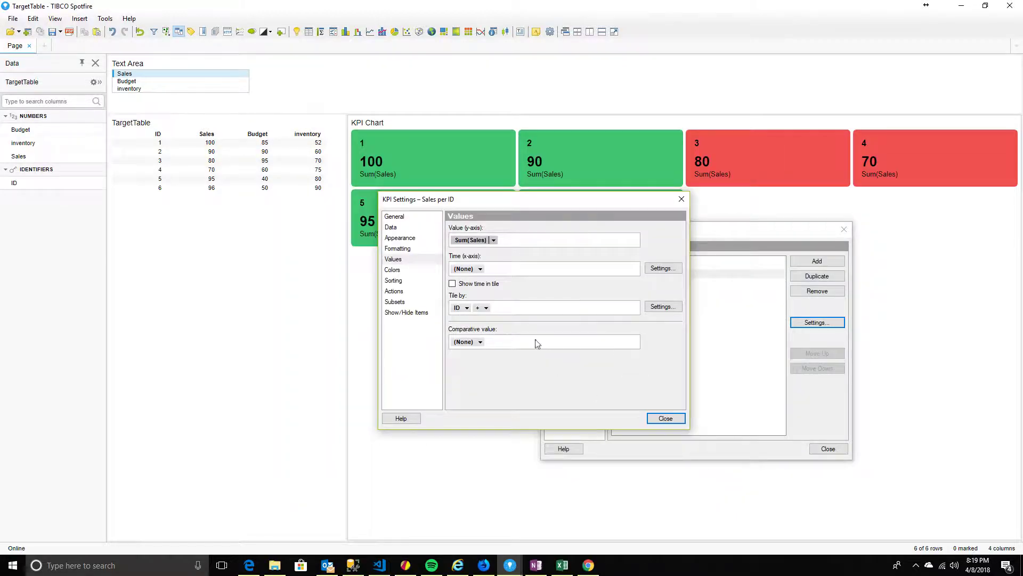
Bind the Sum(Sales) value to the listbox document property via Set from Property
right_click(463, 243)
left_click(493, 325)
left_click(421, 235)
left_click(557, 362)
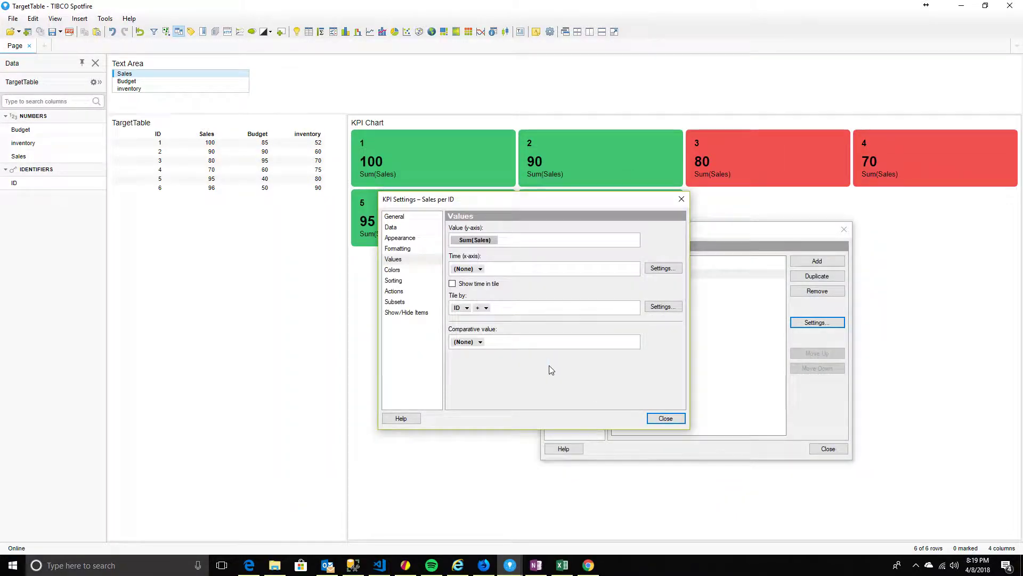
Check that Sum($esc(${listbox})) resolves to Sum([Sales]) in Custom Expression, then accept it
right_click(472, 241)
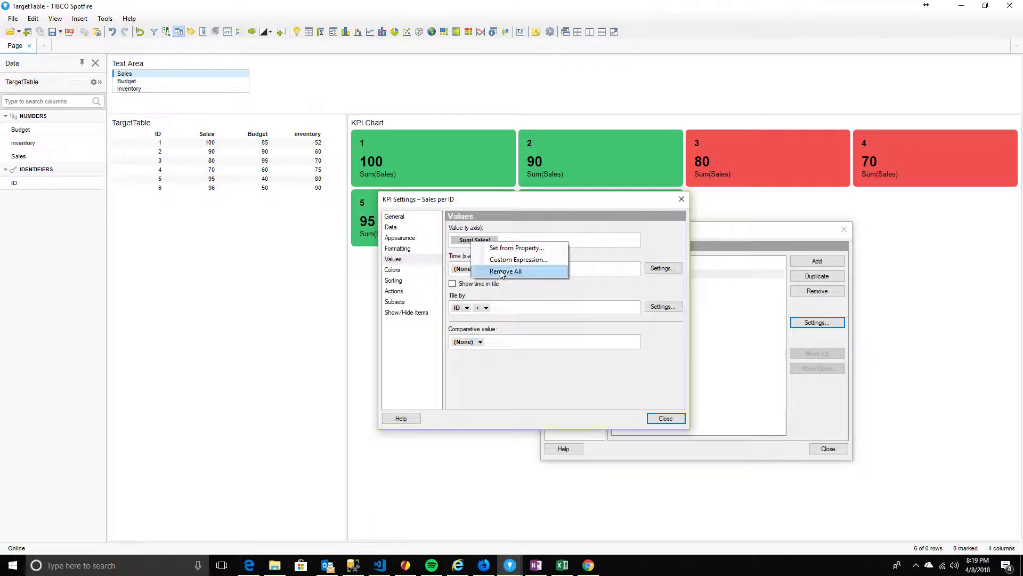
left_click(501, 261)
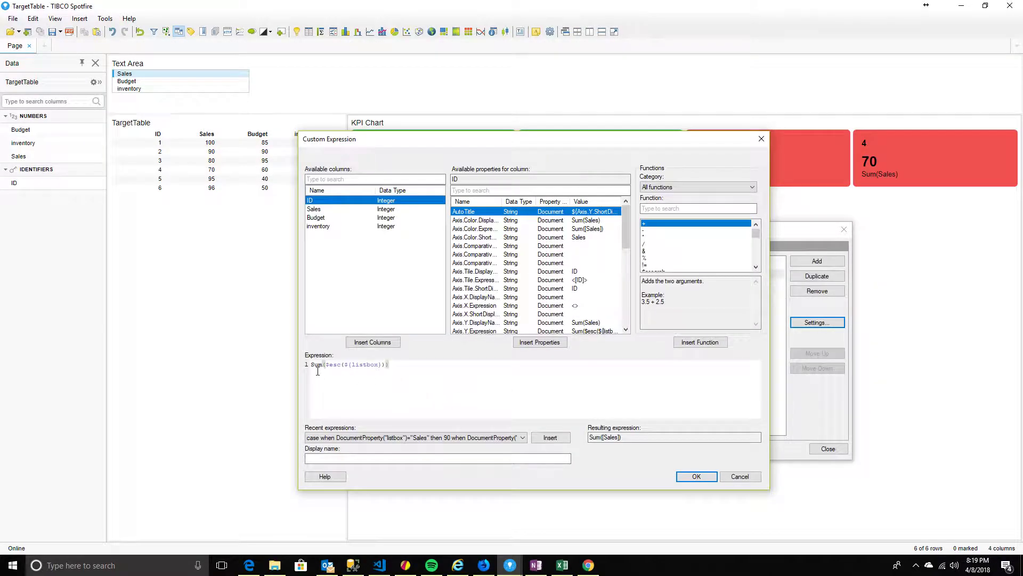
left_click_drag(312, 367, 393, 366)
left_click(426, 375)
double_click(639, 441)
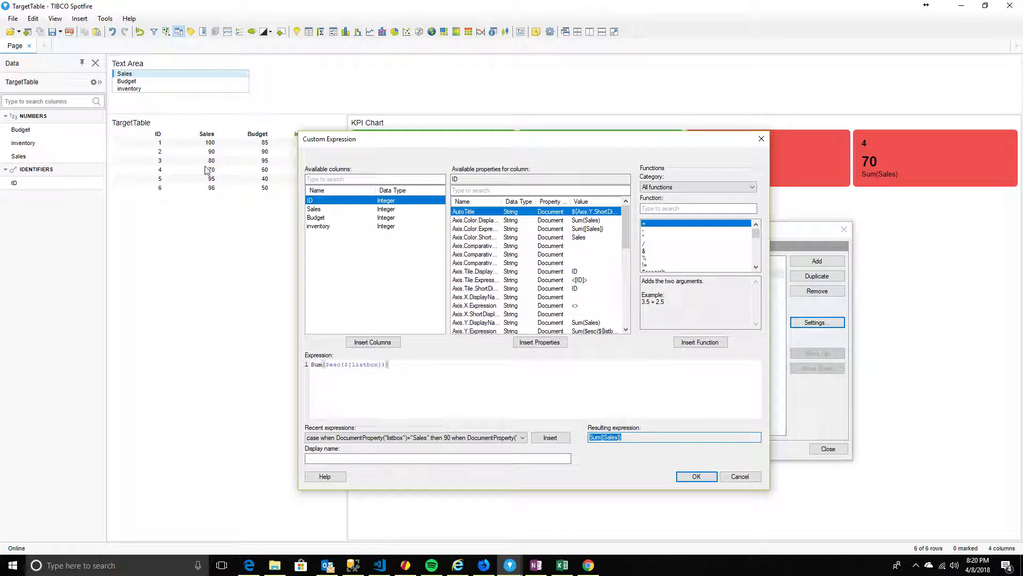
left_click(697, 476)
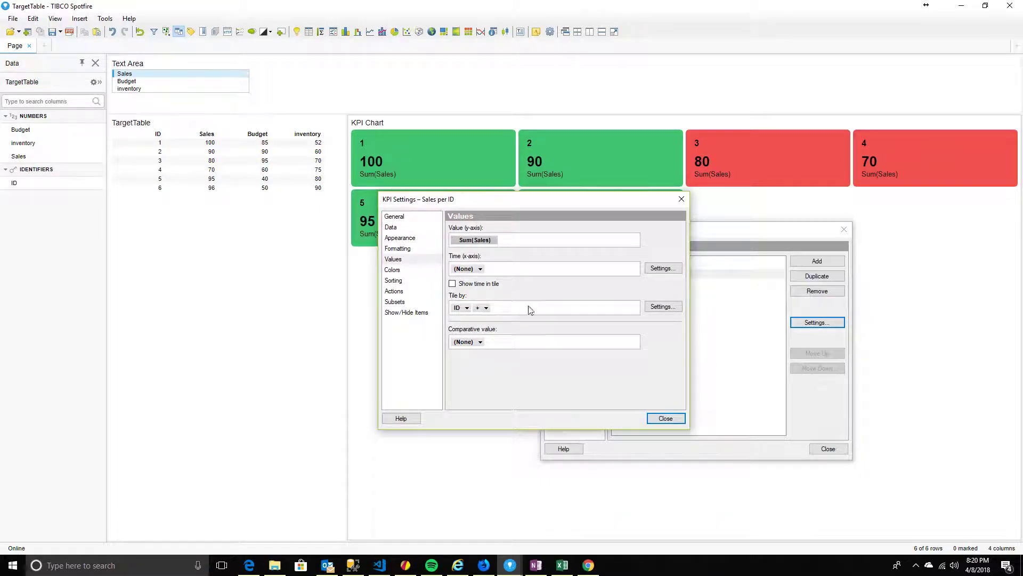
On the Colors page, delete the fixed 90 rule and start a new Greater than rule
left_click(406, 270)
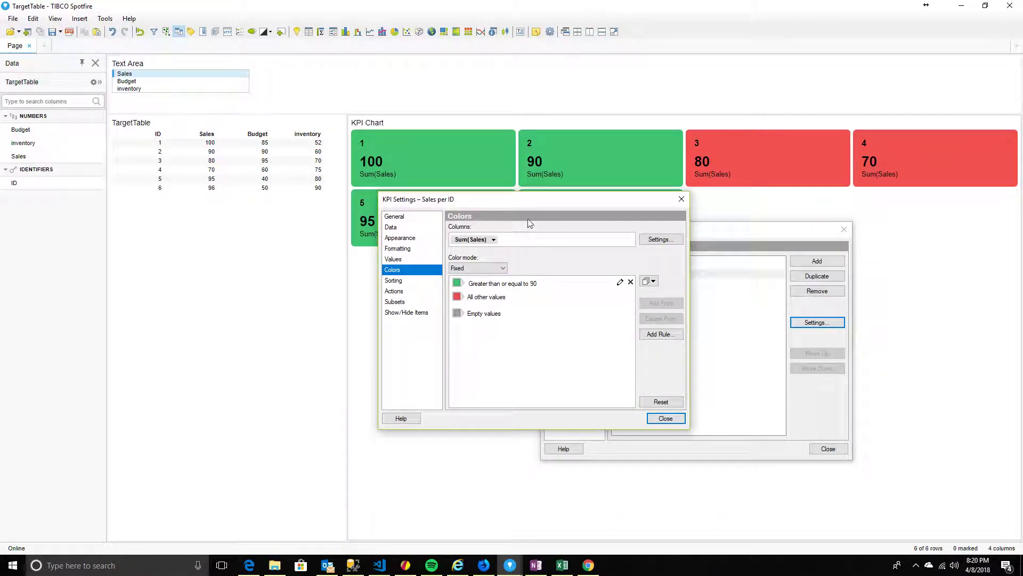
left_click_drag(531, 200, 568, 195)
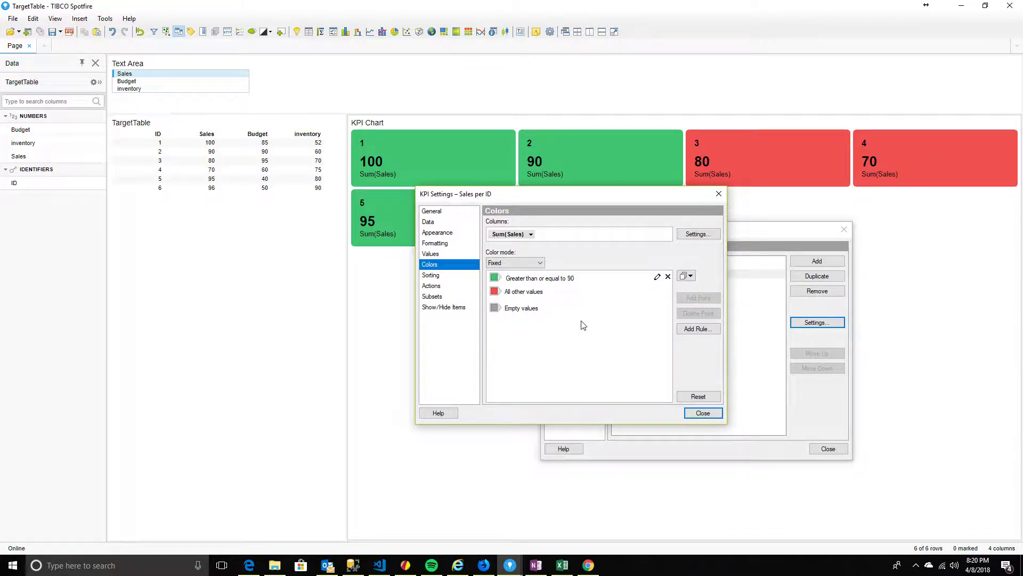
left_click(667, 276)
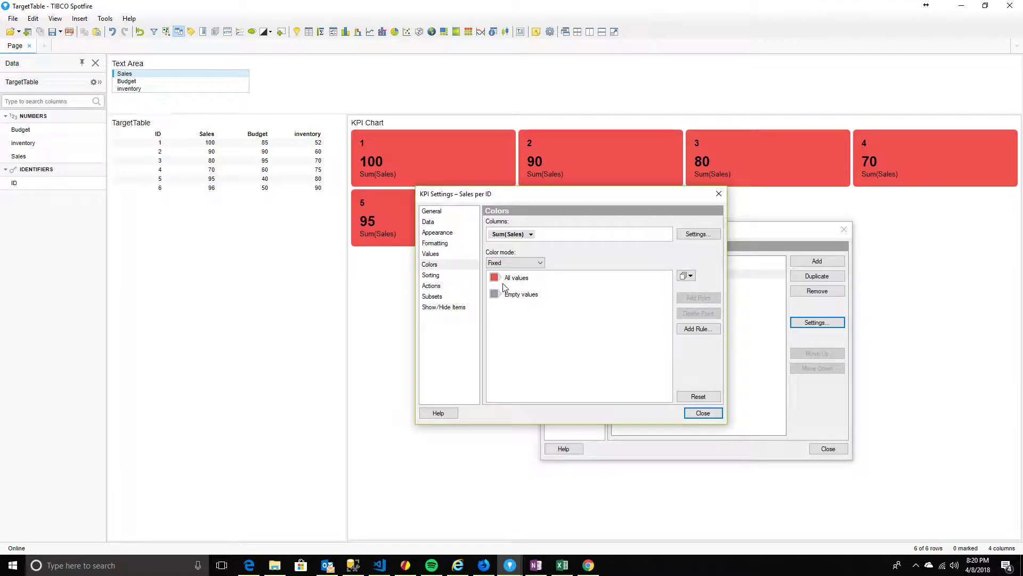
left_click(697, 328)
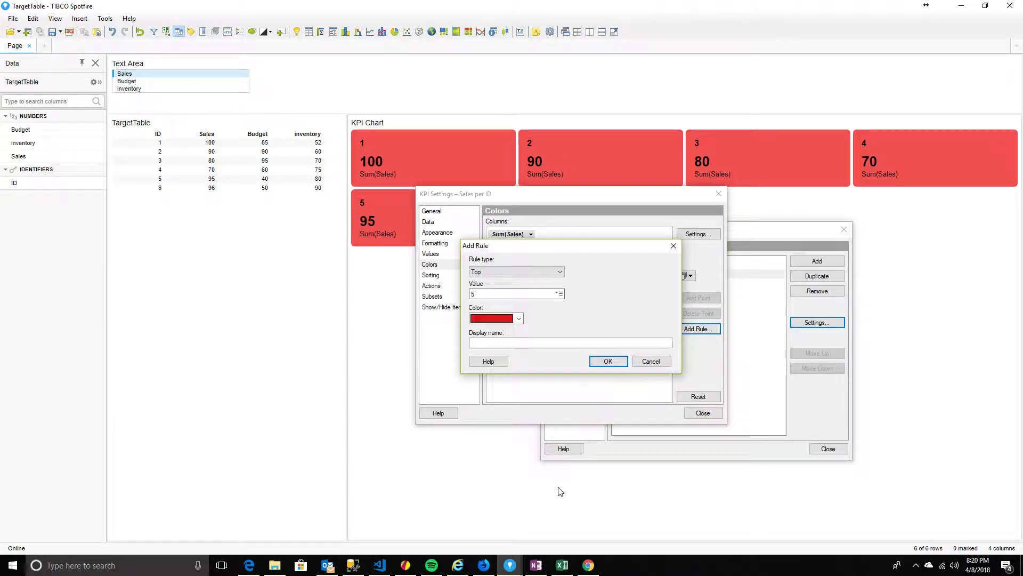
left_click(543, 271)
left_click(486, 316)
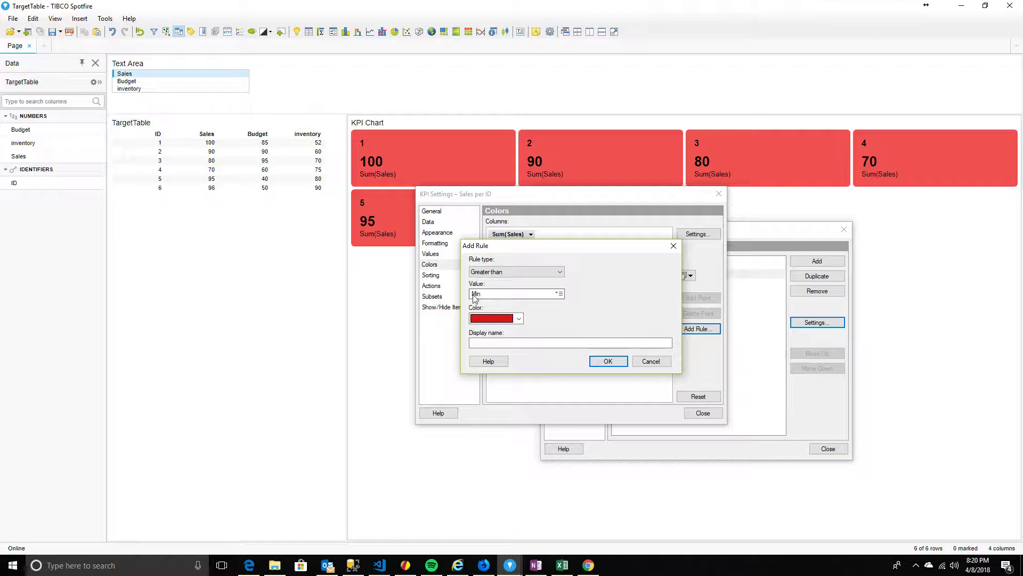
Set the rule's comparison value to the custom expression ${targetvalues}, removing a stray Axis.Color reference
left_click(559, 294)
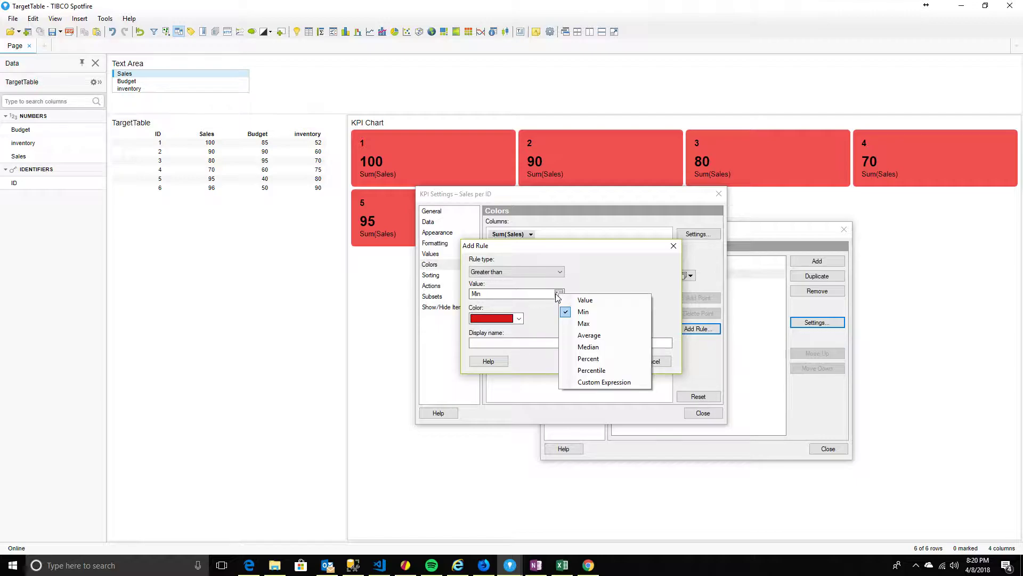
left_click(591, 384)
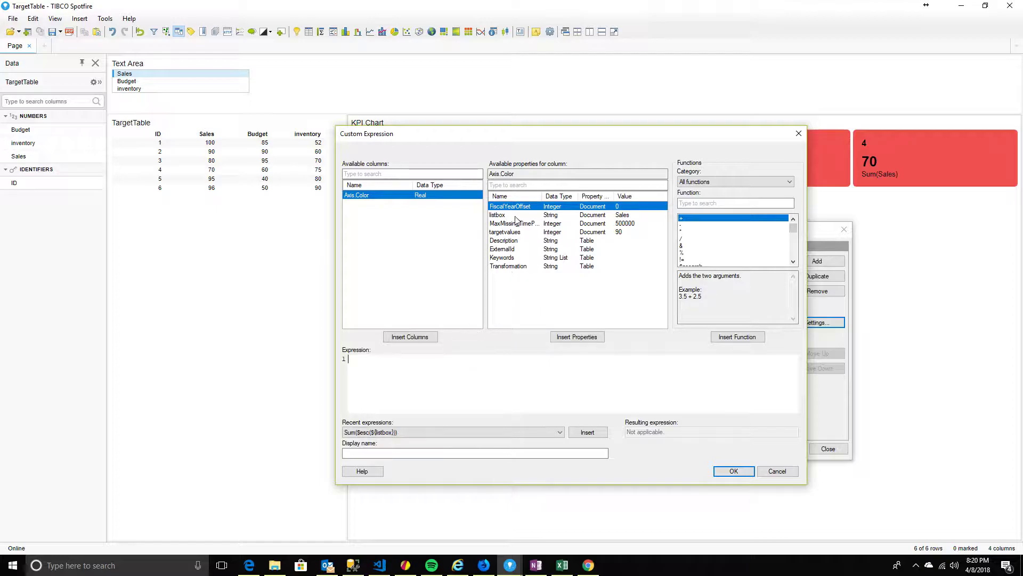
left_click(510, 233)
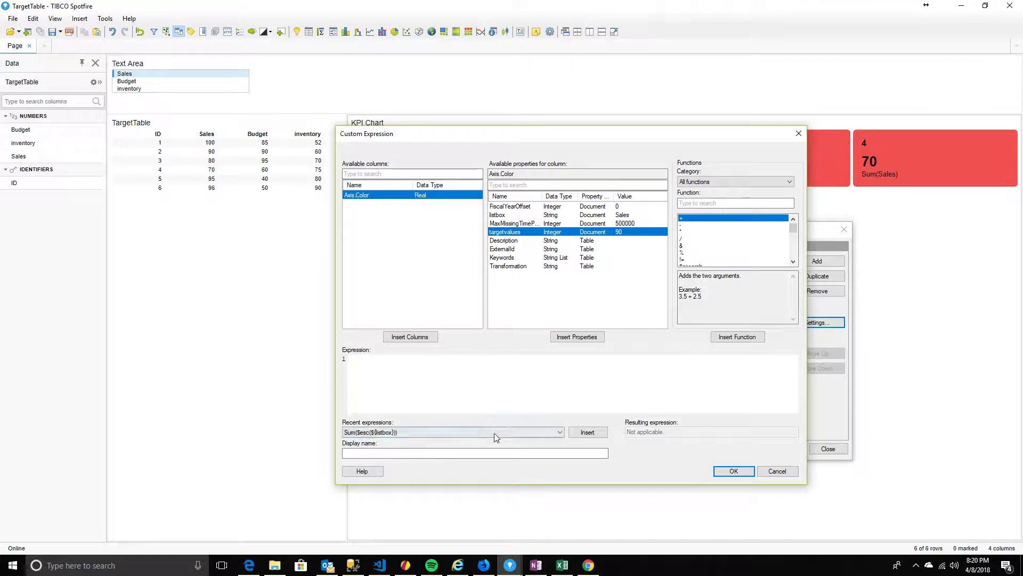
left_click(419, 336)
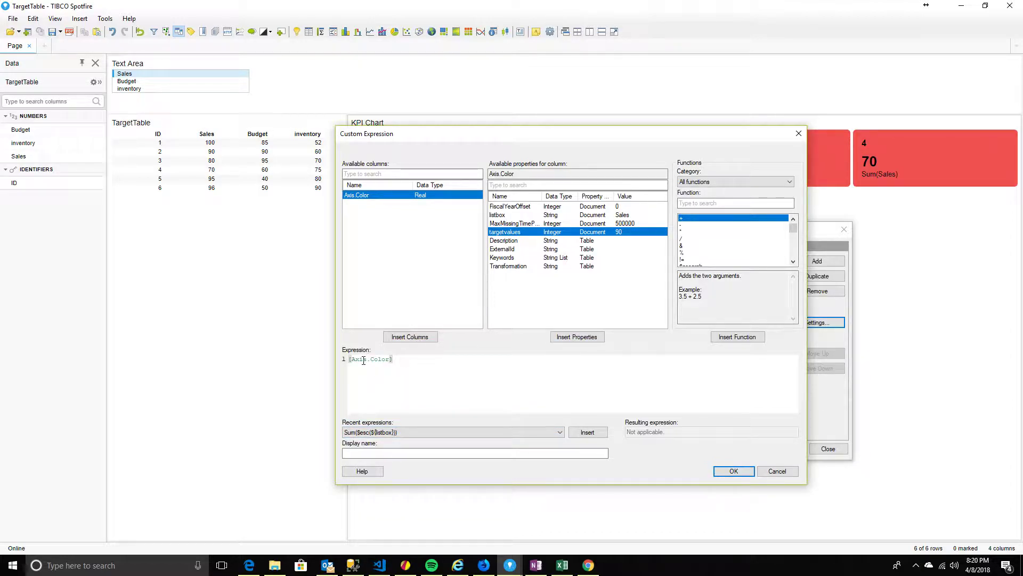
left_click_drag(397, 359, 277, 358)
key("BackSpace")
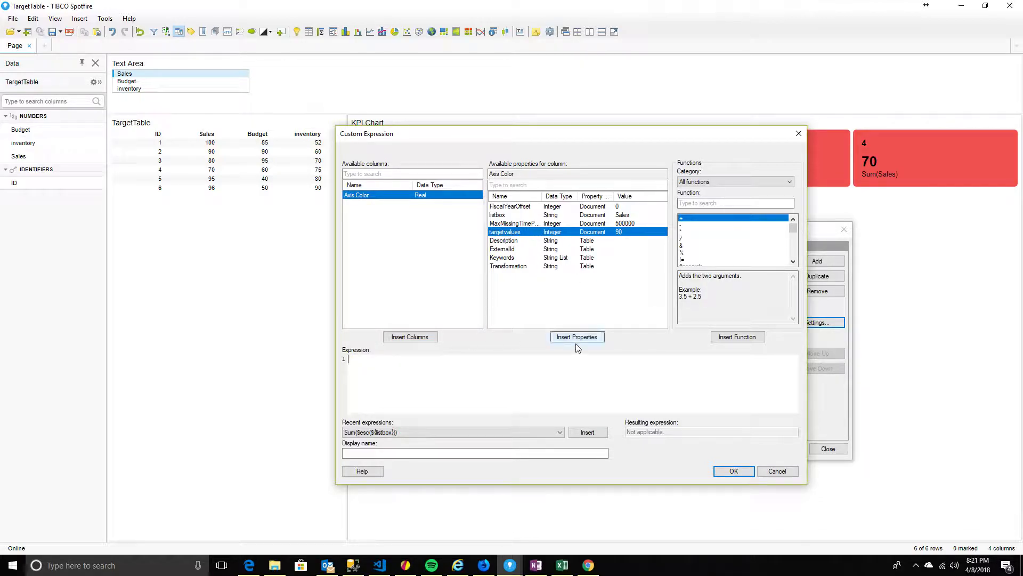
left_click(562, 336)
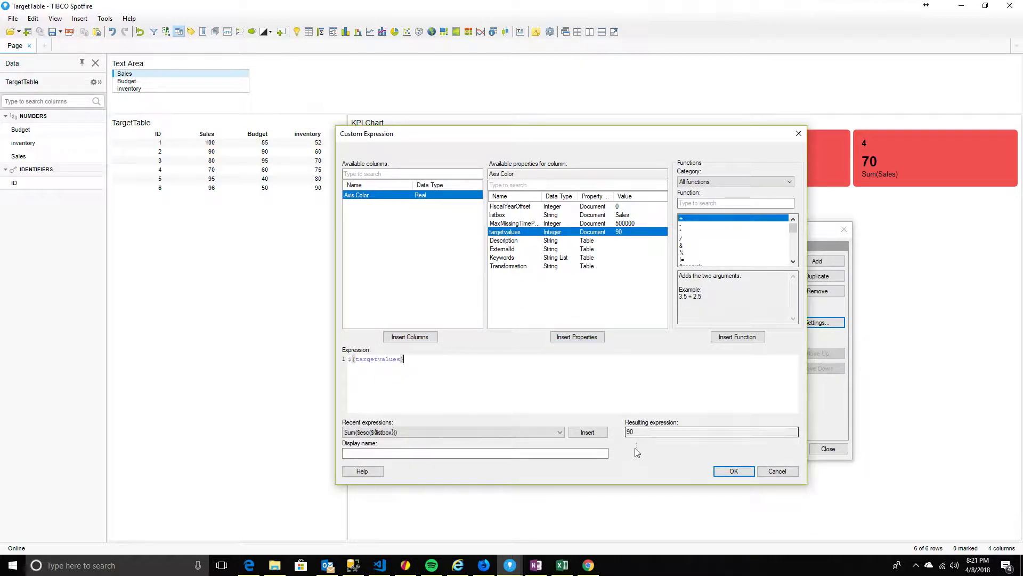
double_click(639, 432)
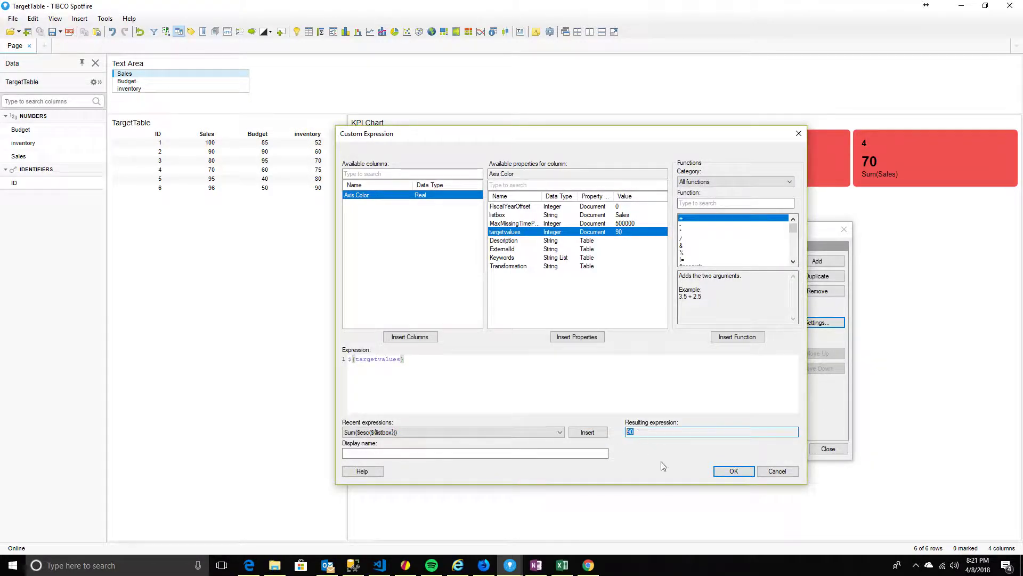
left_click(725, 472)
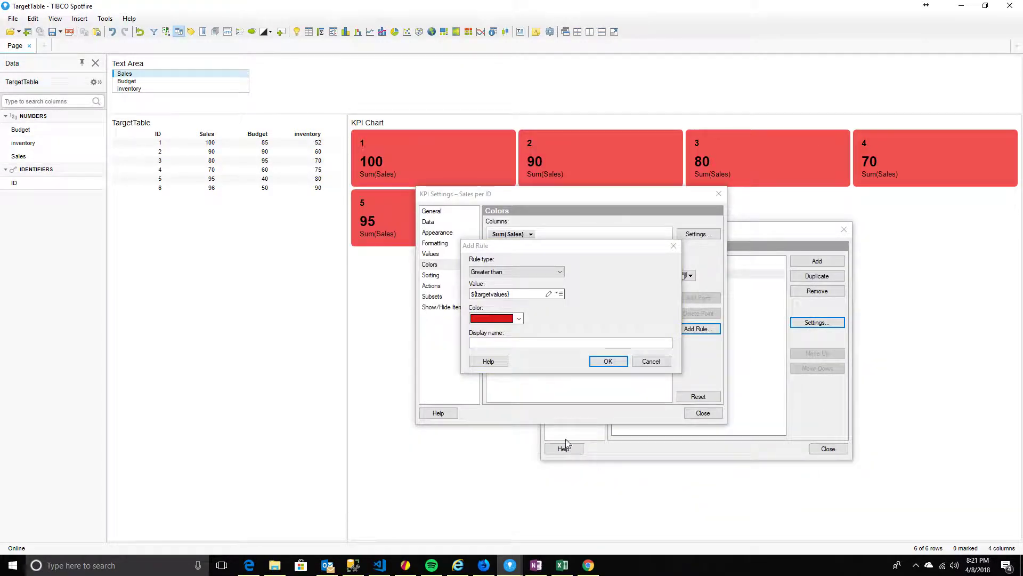
Colour the matching tiles green and add the rule
left_click(488, 319)
left_click(488, 359)
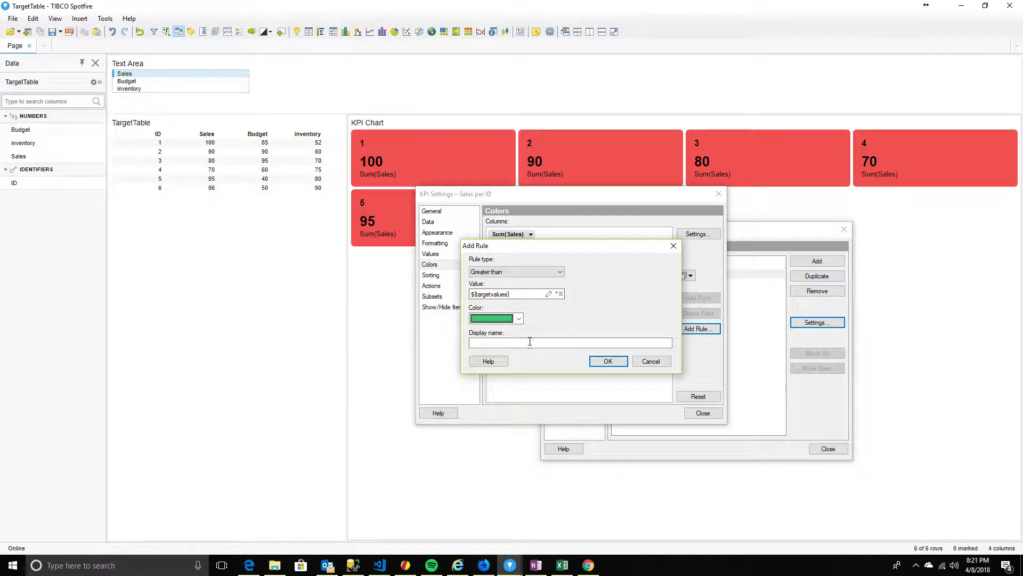
left_click(600, 362)
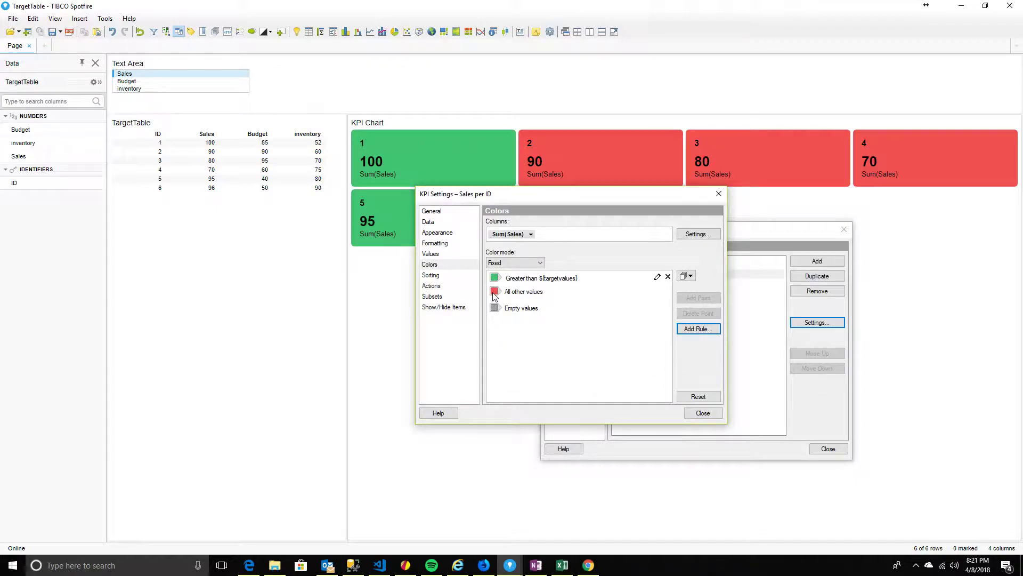
left_click_drag(532, 200, 526, 308)
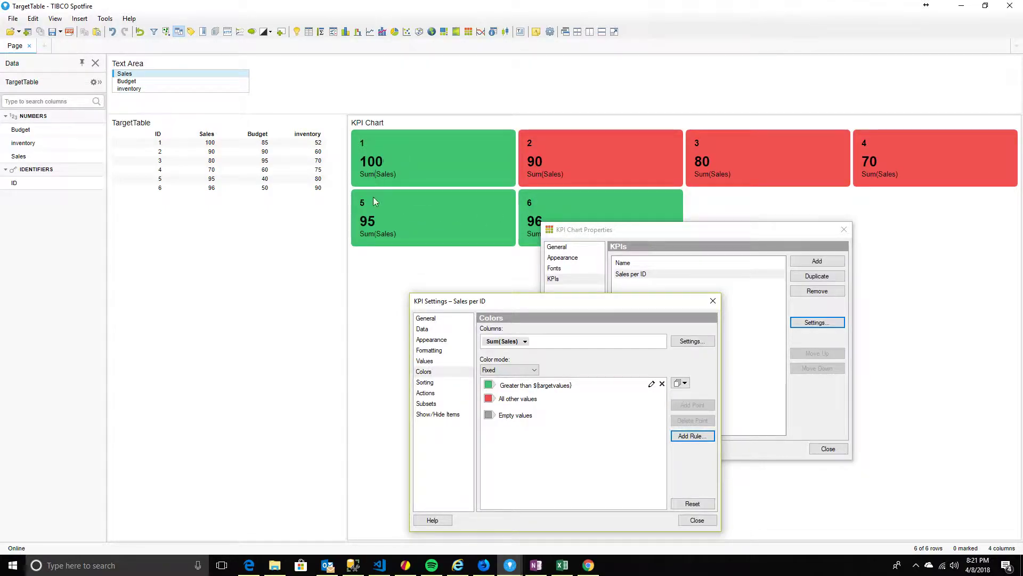
left_click(597, 230)
left_click_drag(597, 230, 606, 243)
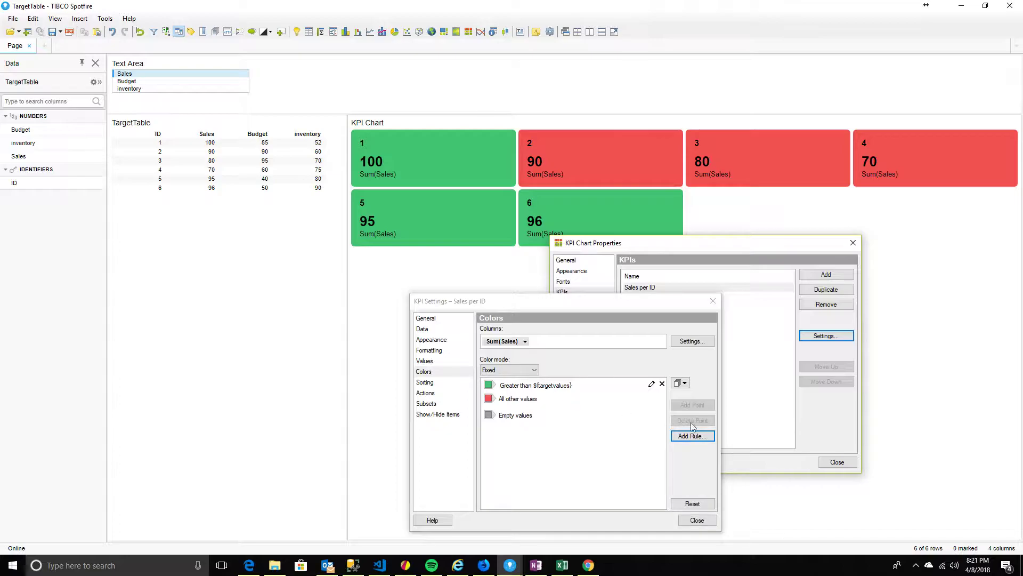
left_click(515, 386)
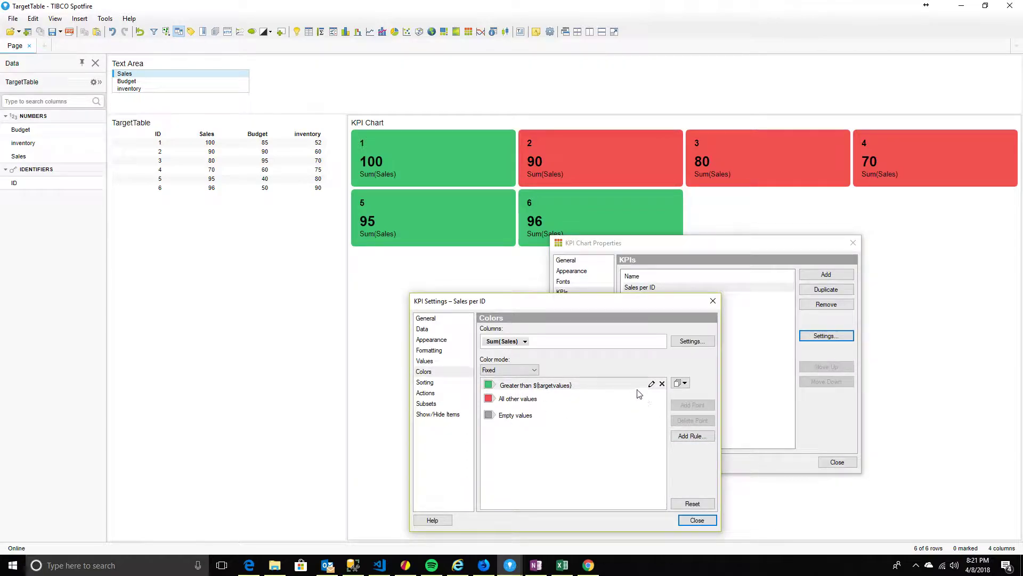
Edit the rule to Greater than or equal to ${targetvalues}, turning tile 2's 90 green
left_click(651, 384)
left_click(551, 379)
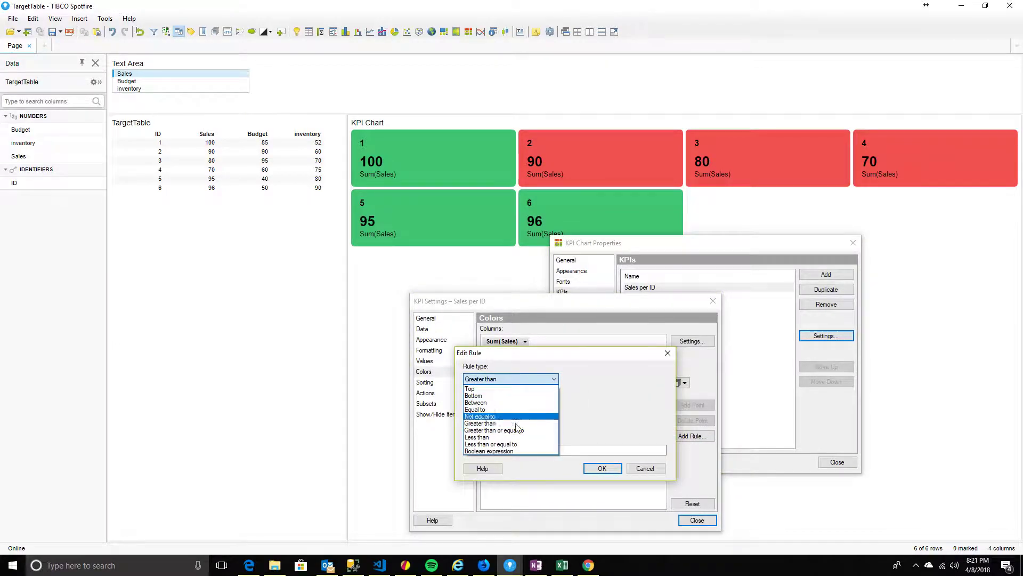
left_click(516, 430)
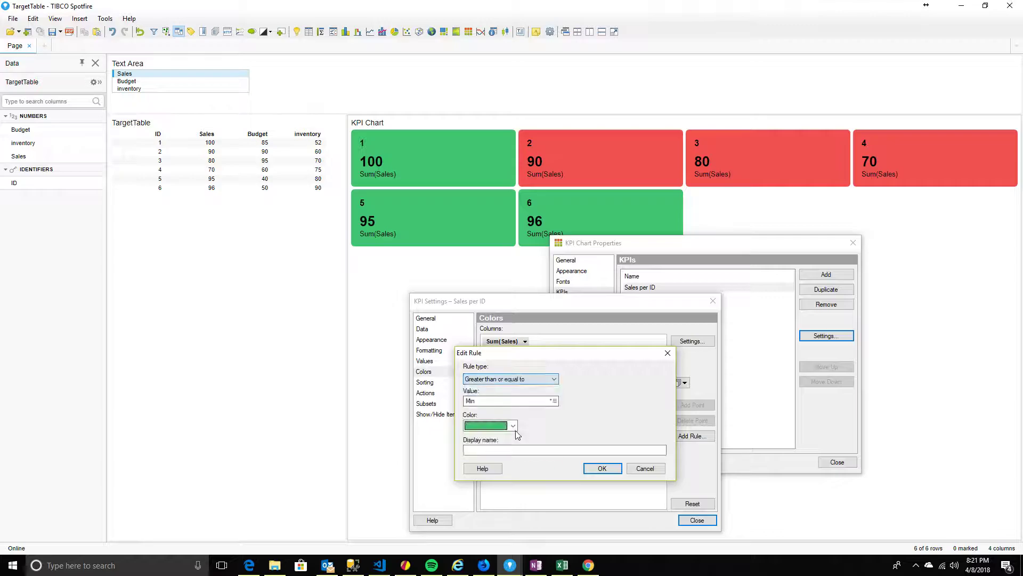
left_click(553, 401)
left_click(598, 489)
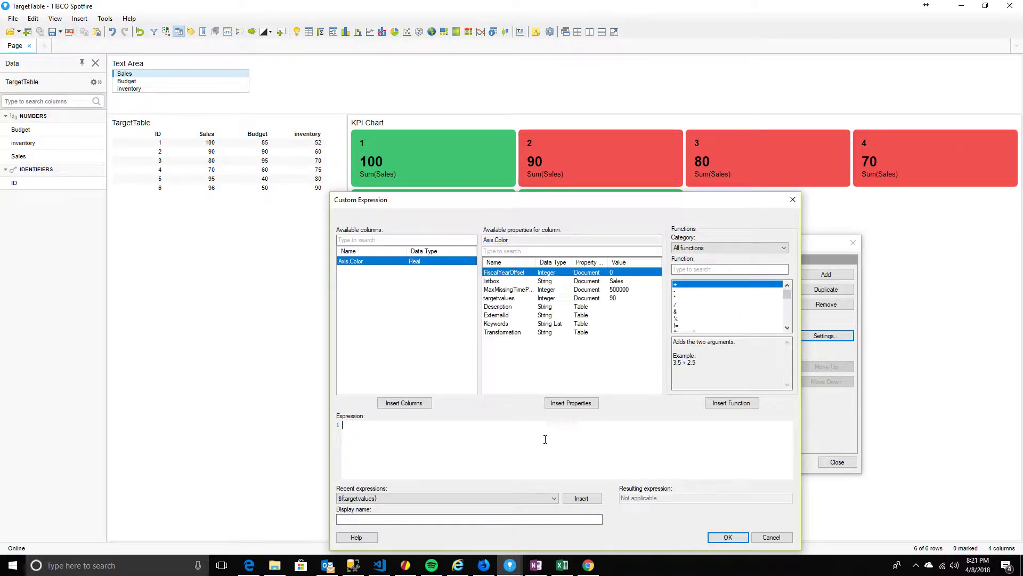
left_click_drag(568, 201, 577, 174)
left_click(509, 269)
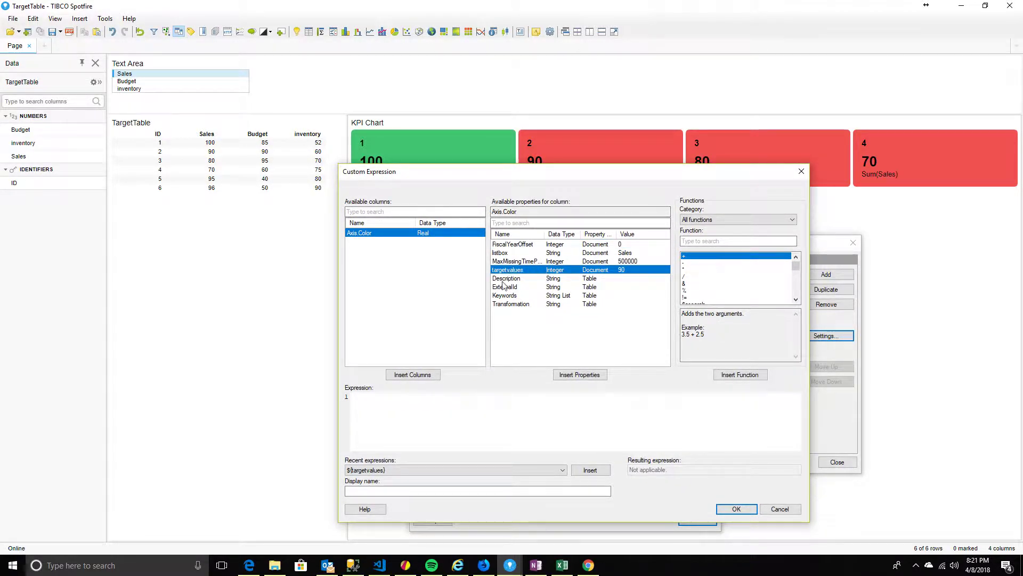
left_click(574, 375)
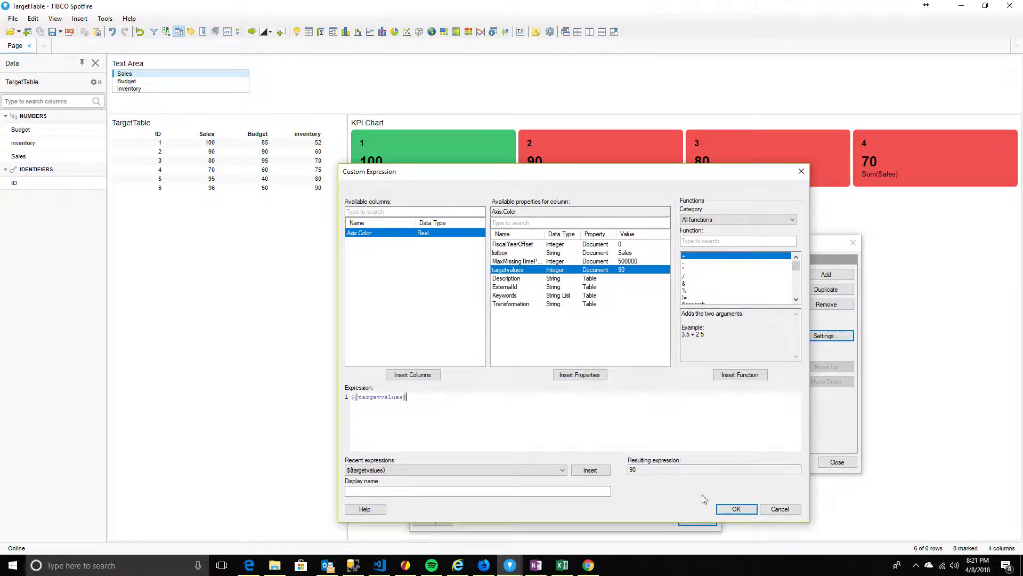
left_click(736, 509)
left_click(597, 469)
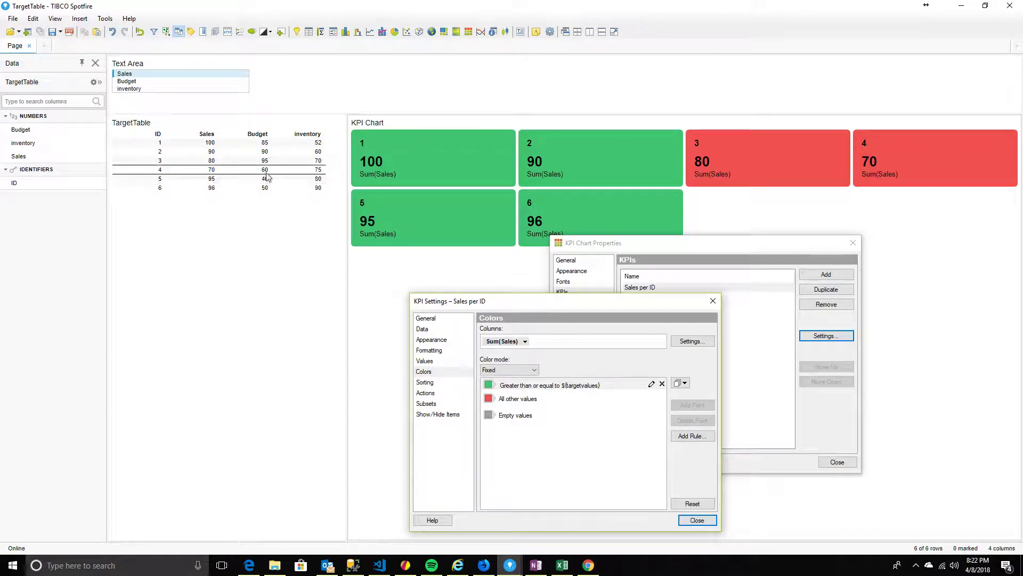
Select Budget in the list box so tiles show Sum(Budget) values 85, 90, 95, 60, 40, 50
left_click_drag(615, 302, 625, 246)
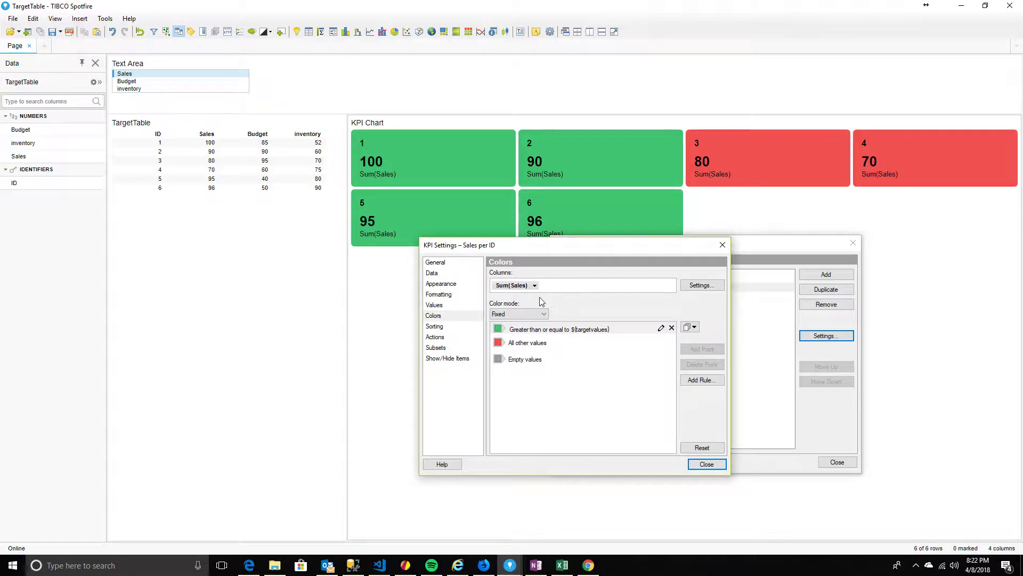
left_click(132, 82)
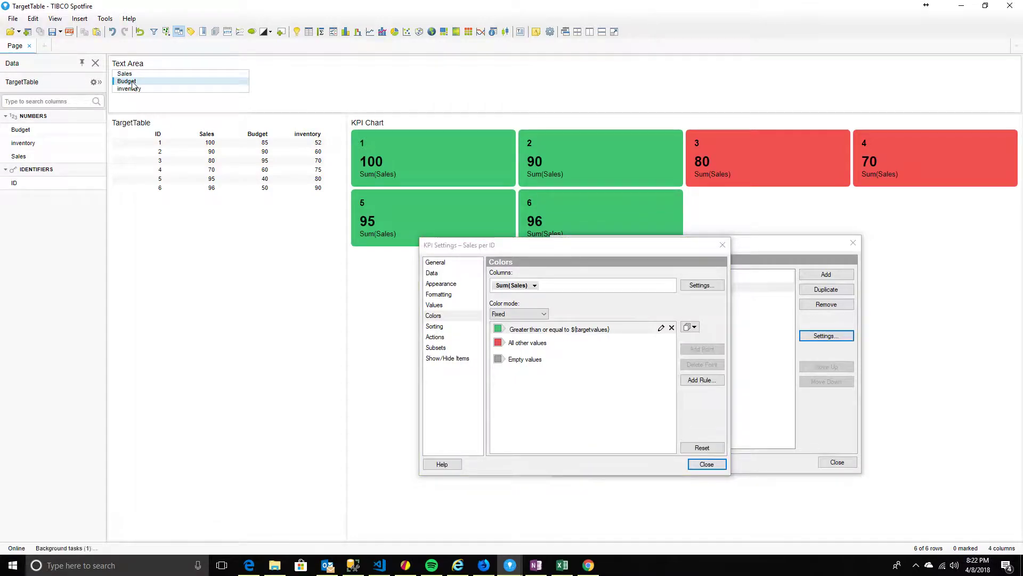
left_click_drag(597, 249, 577, 260)
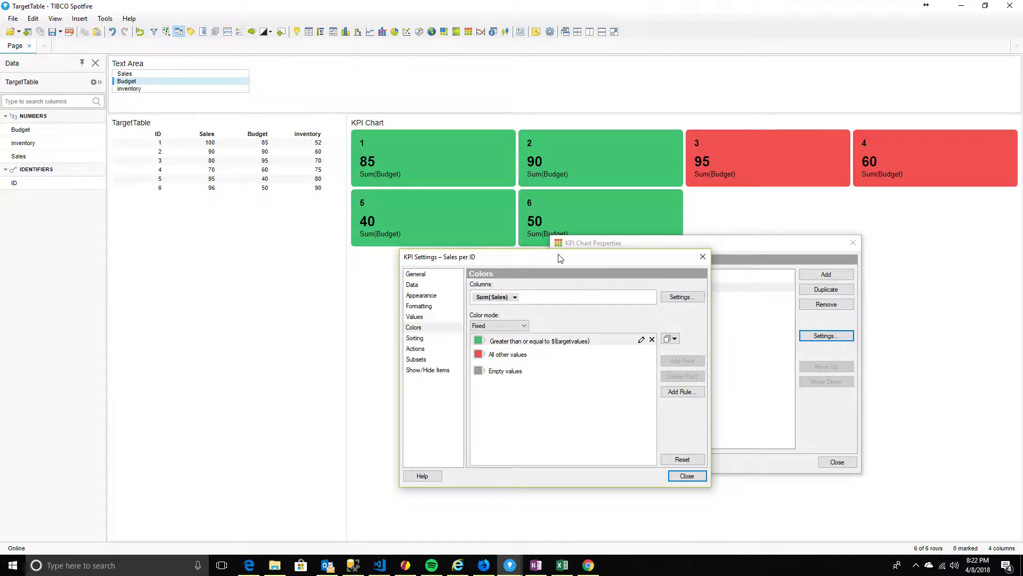
left_click_drag(560, 254, 597, 238)
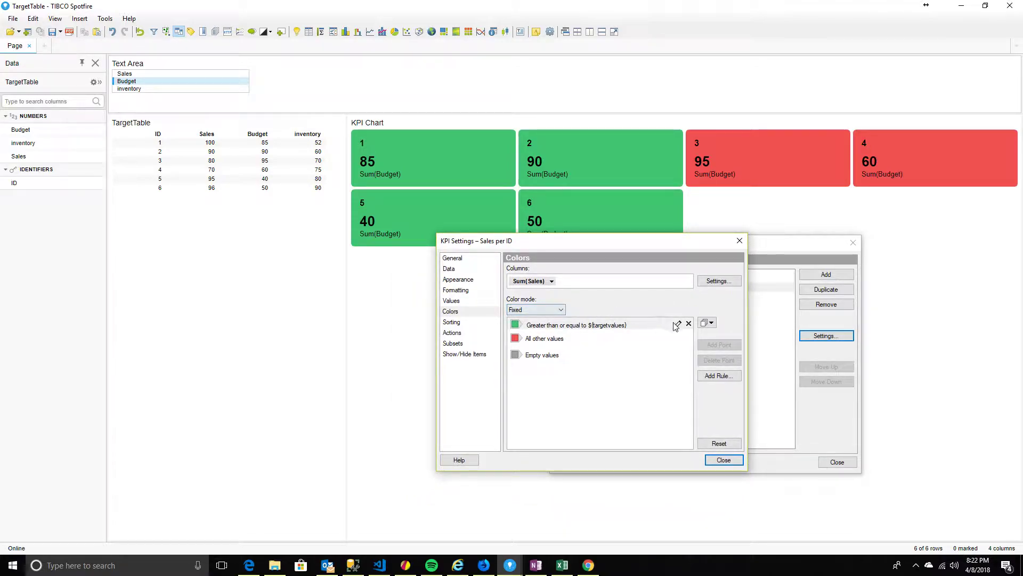
Add a new colour rule of type Greater than
left_click(717, 376)
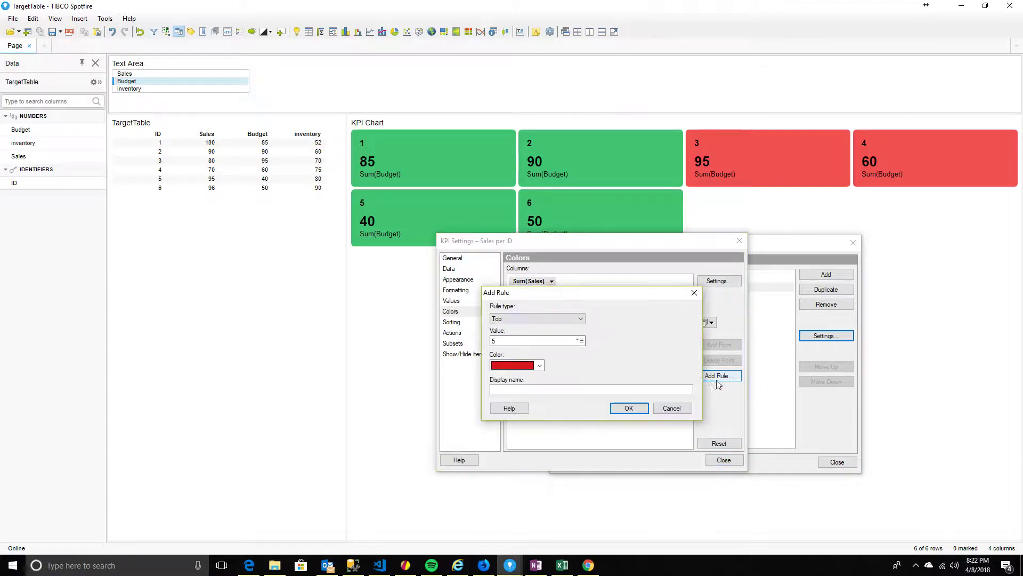
left_click_drag(560, 296, 605, 265)
left_click(618, 289)
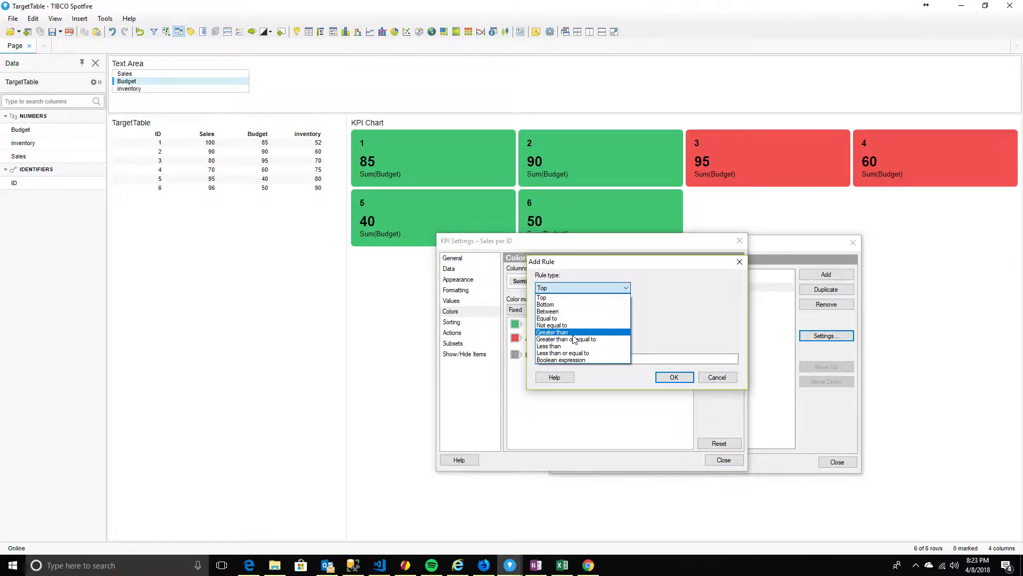
left_click(573, 334)
Try ${listbox} as the custom comparison value, then delete it and cancel after missing-column errors
left_click(626, 309)
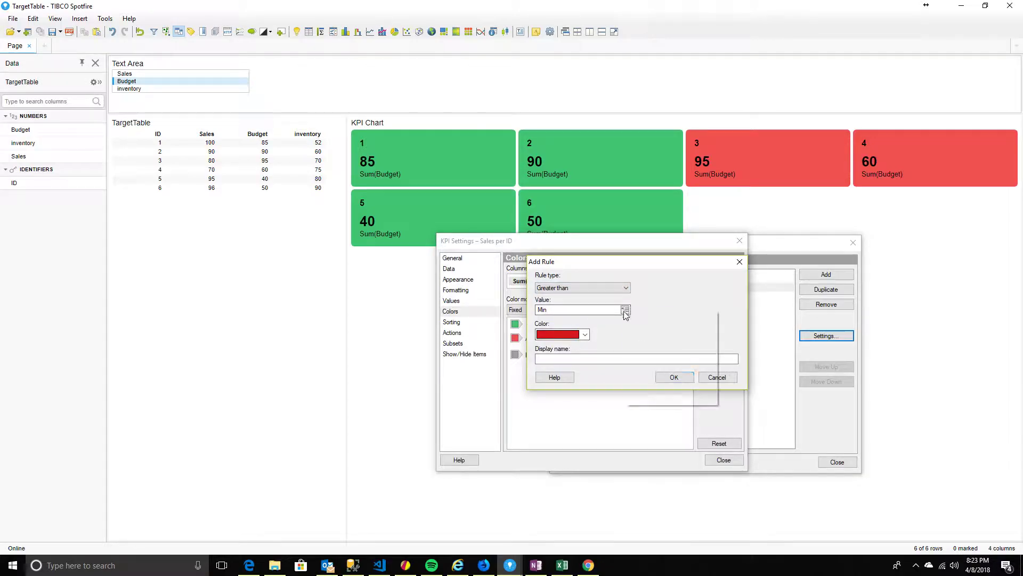
left_click(649, 395)
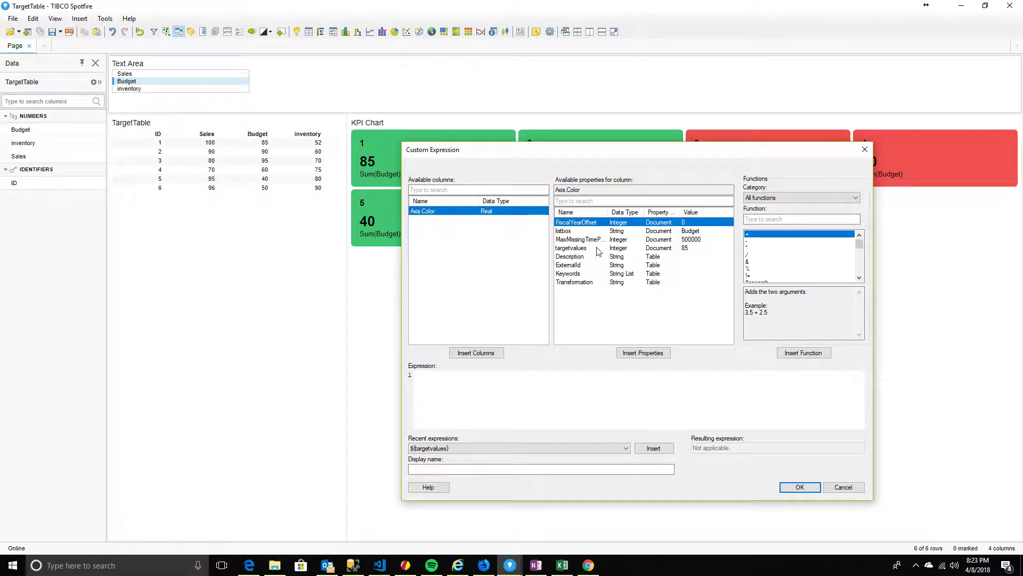
left_click(573, 231)
left_click(644, 353)
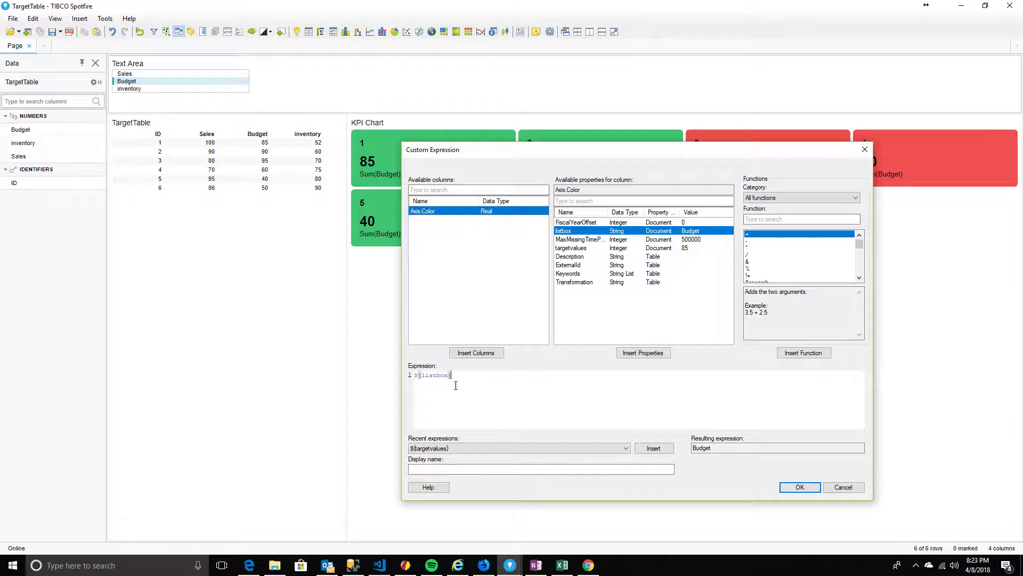
left_click(805, 489)
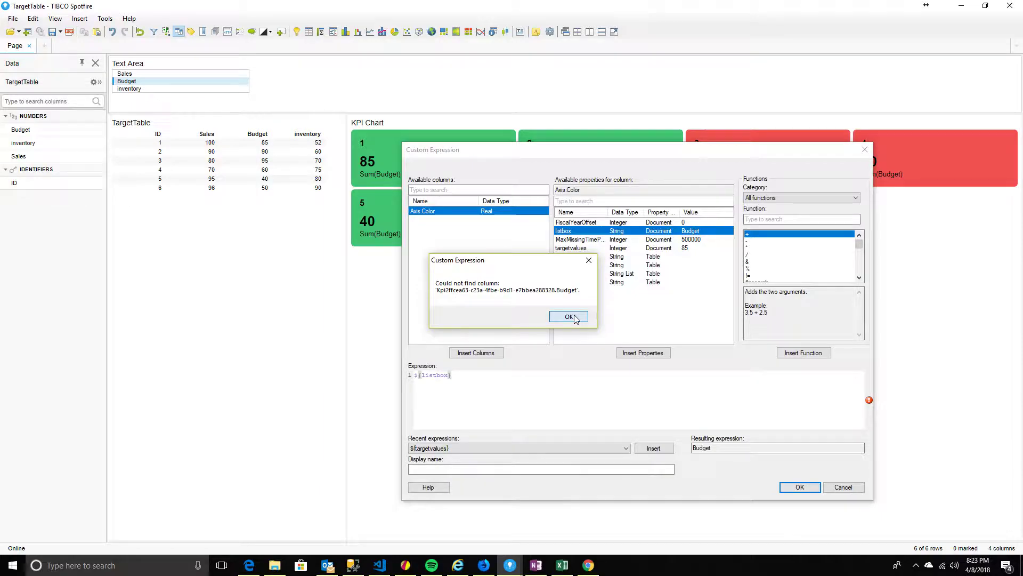
left_click(575, 318)
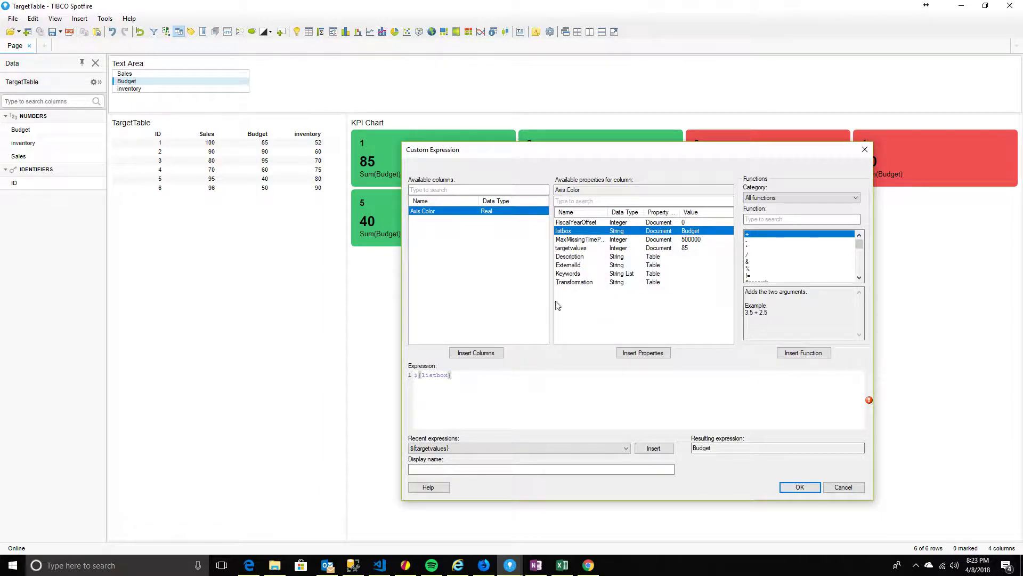
left_click(799, 487)
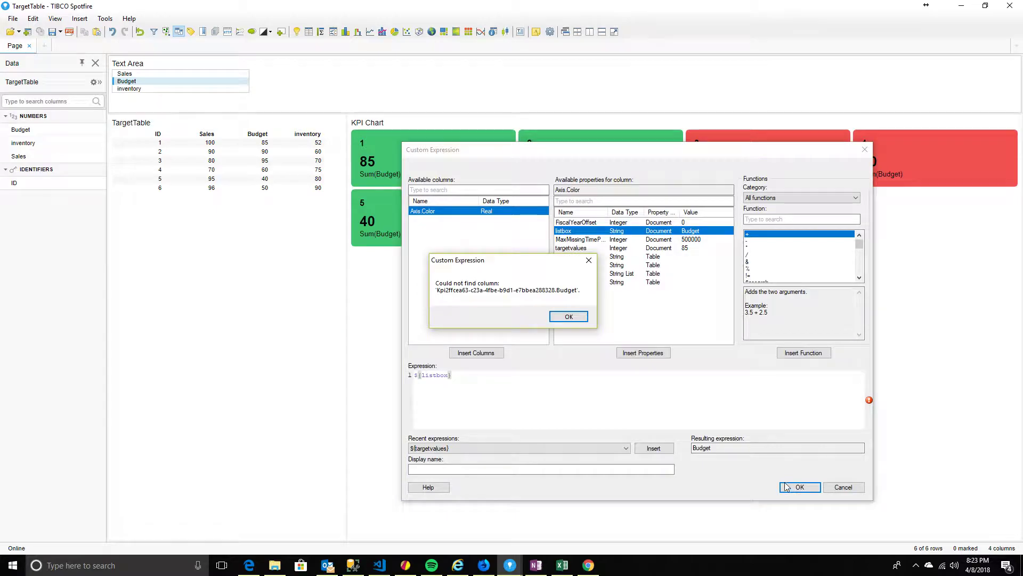
left_click(577, 318)
left_click_drag(453, 376, 380, 369)
key("Delete")
left_click(844, 487)
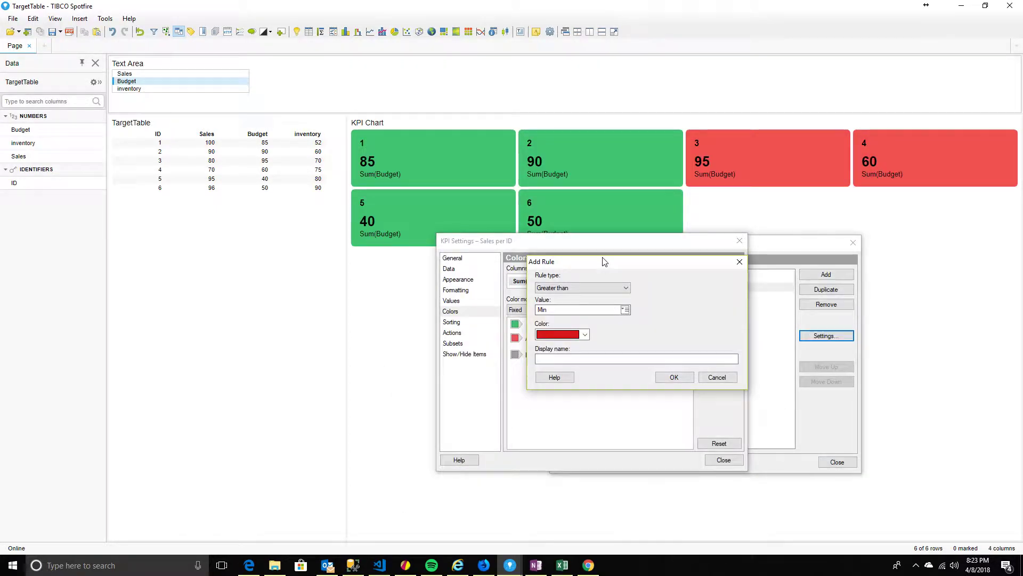
Set the new rule's comparison value to the custom expression ${targetvalues}
left_click_drag(603, 261, 623, 248)
left_click(646, 297)
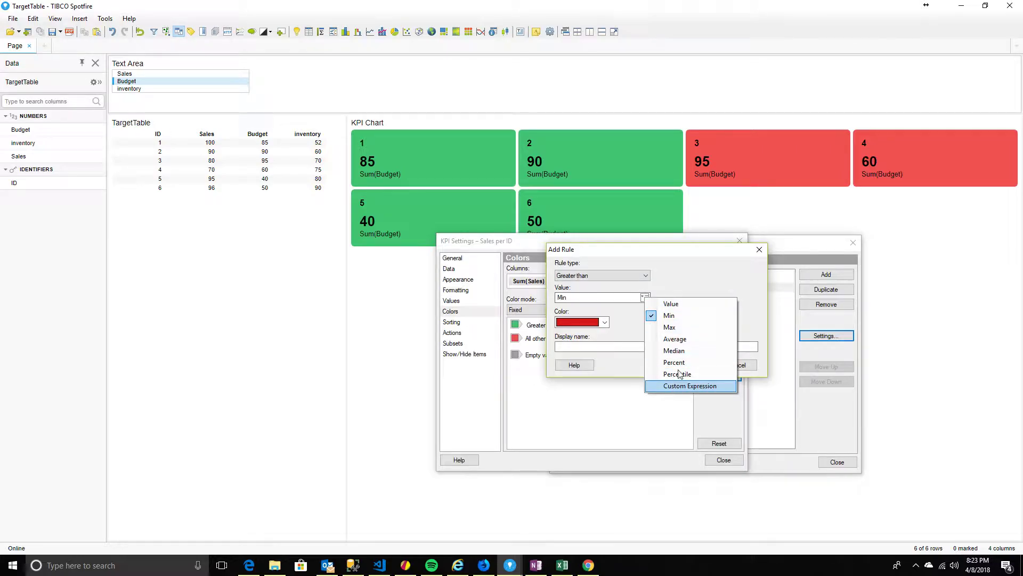
left_click(695, 273)
left_click(645, 299)
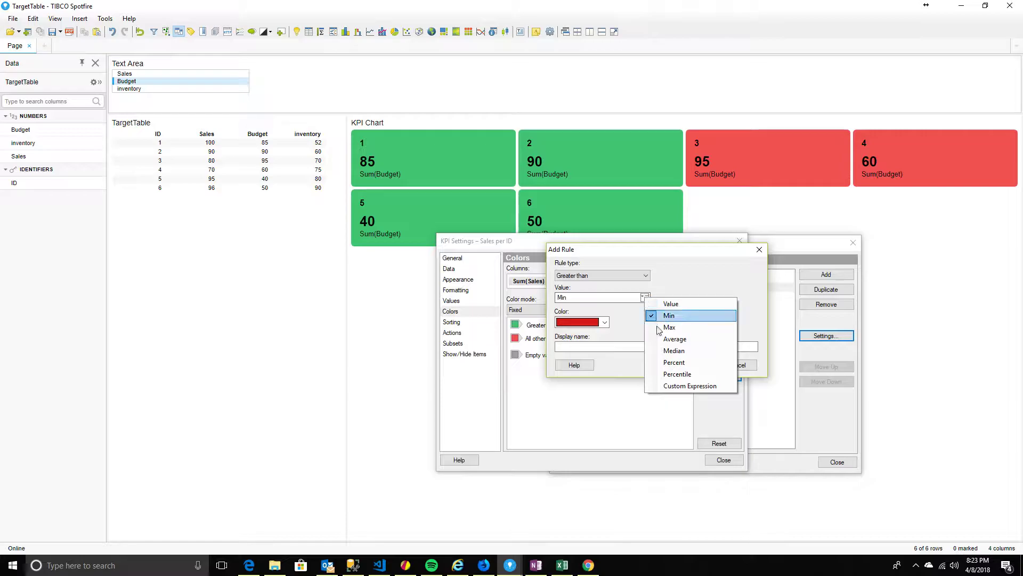
left_click(672, 386)
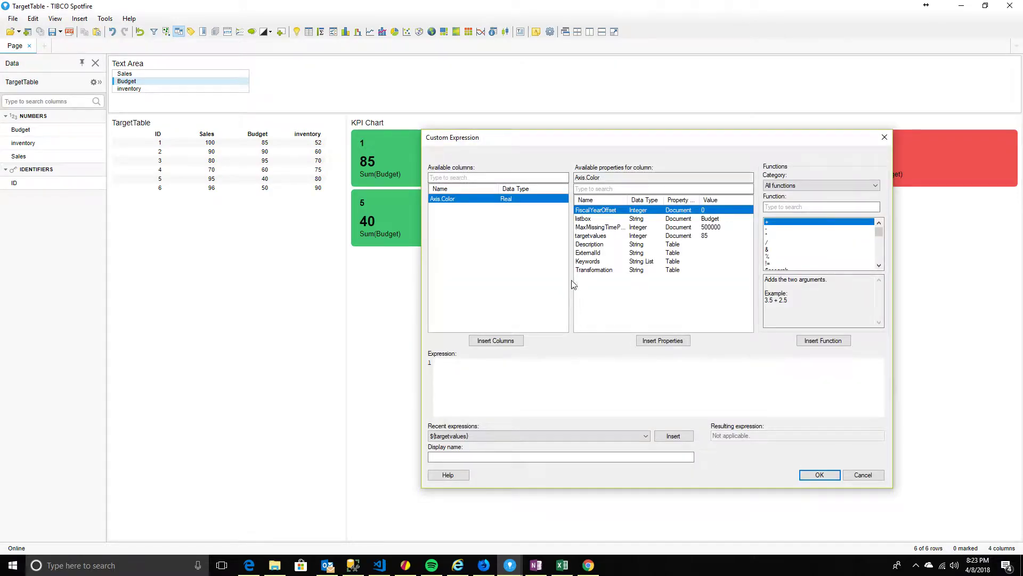
left_click(590, 236)
left_click(645, 337)
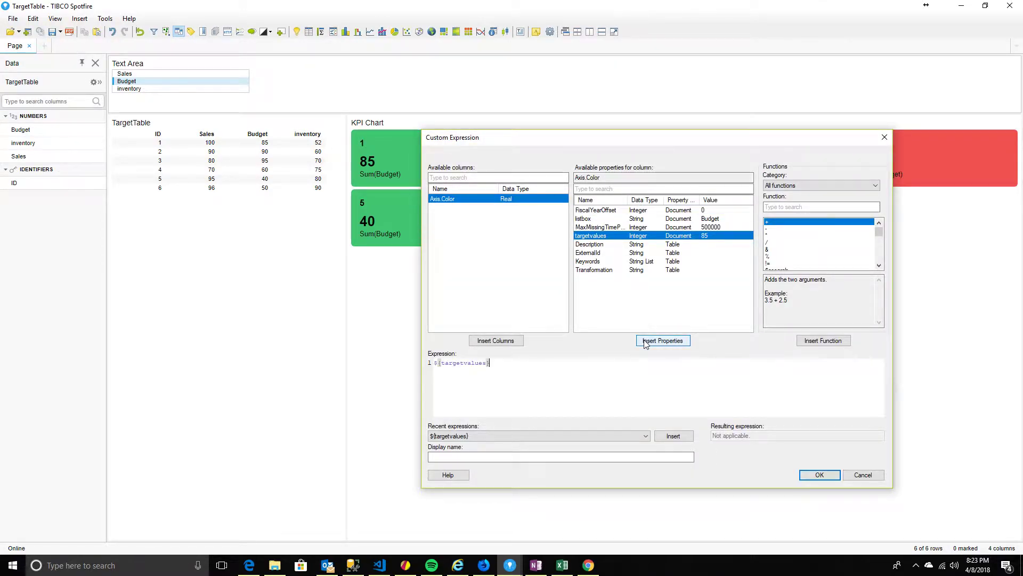
left_click(814, 476)
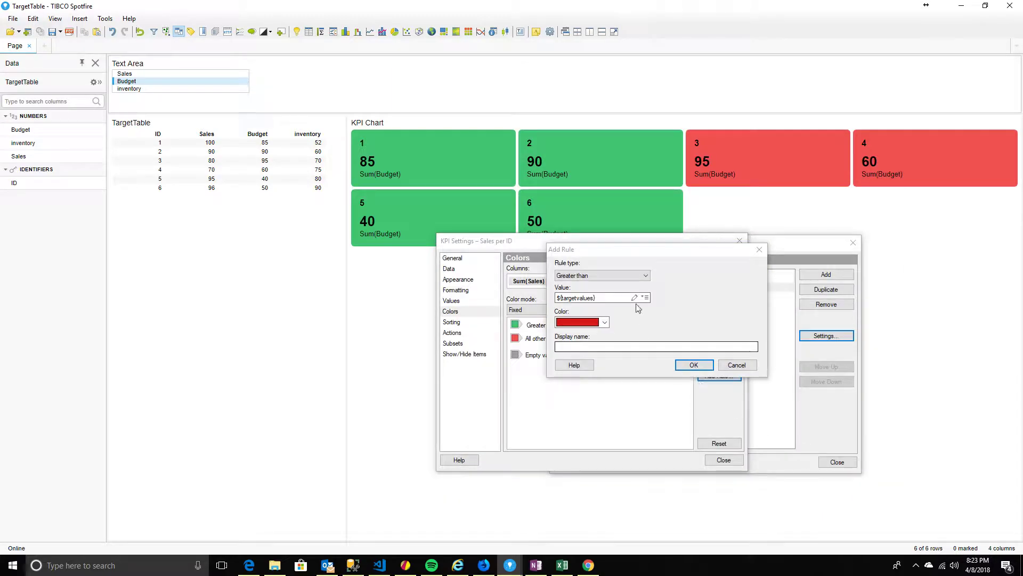
Make the Greater than rule's colour green and add it
left_click_drag(706, 261, 736, 238)
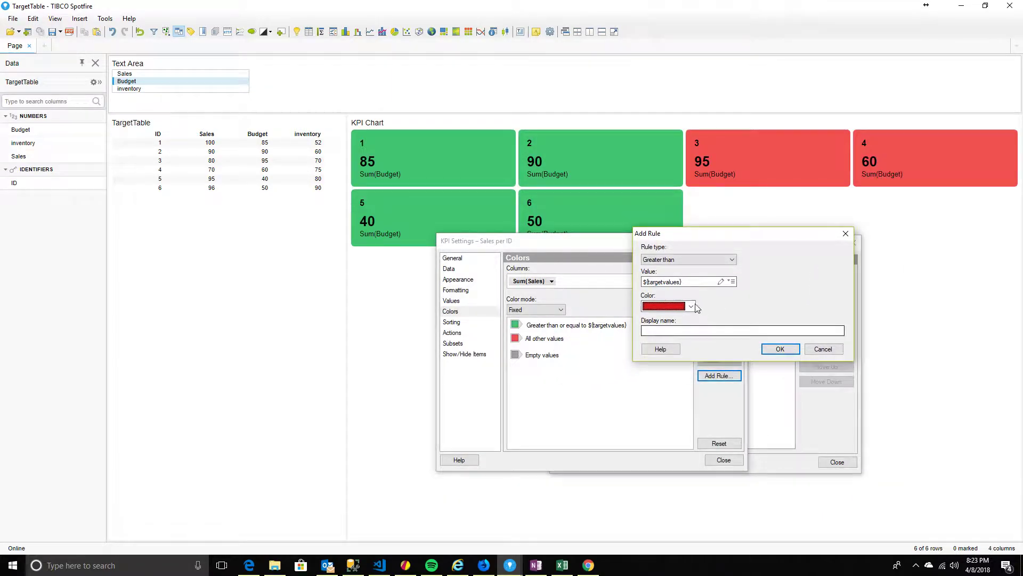
left_click(670, 308)
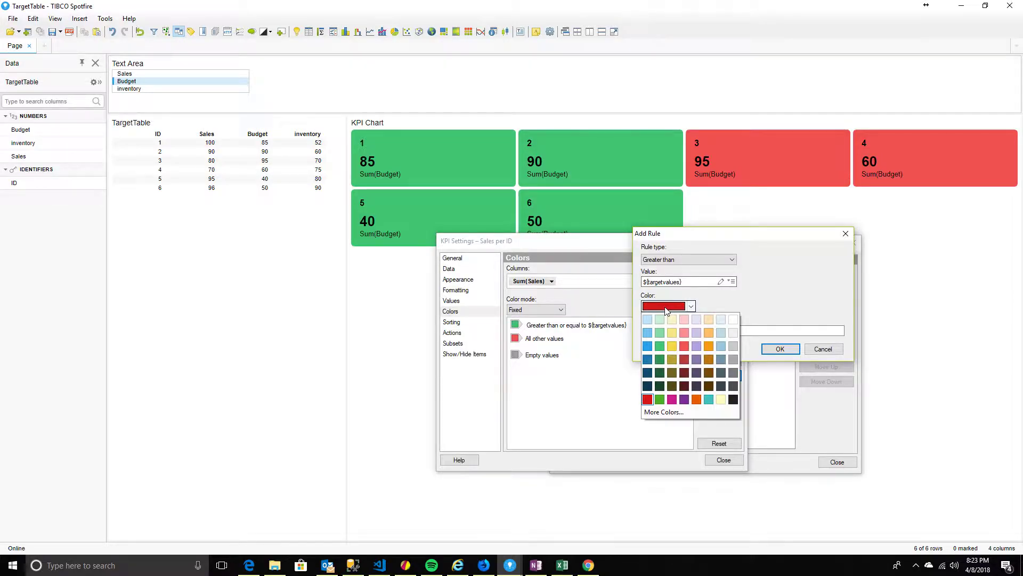
left_click(661, 347)
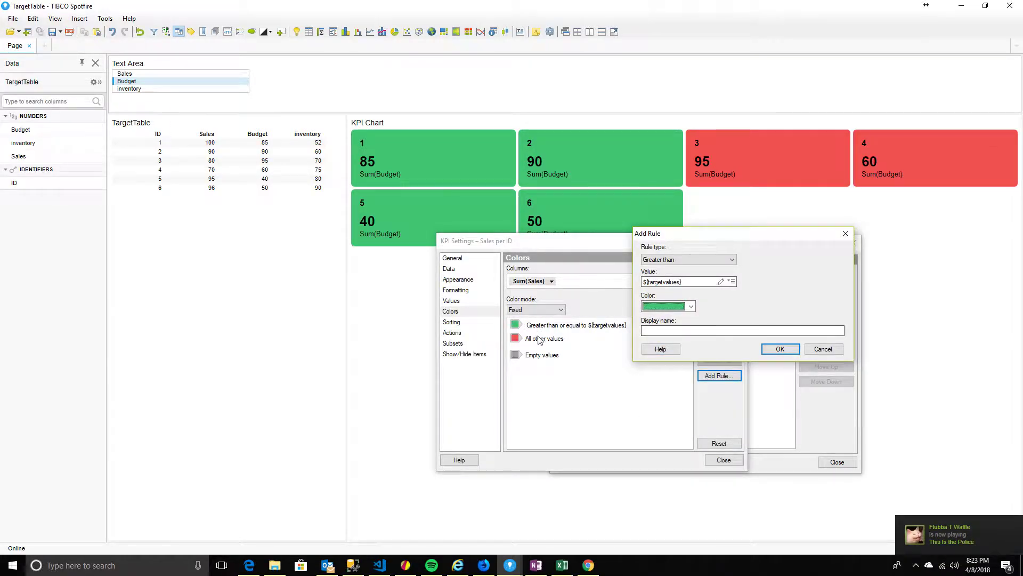
left_click(779, 349)
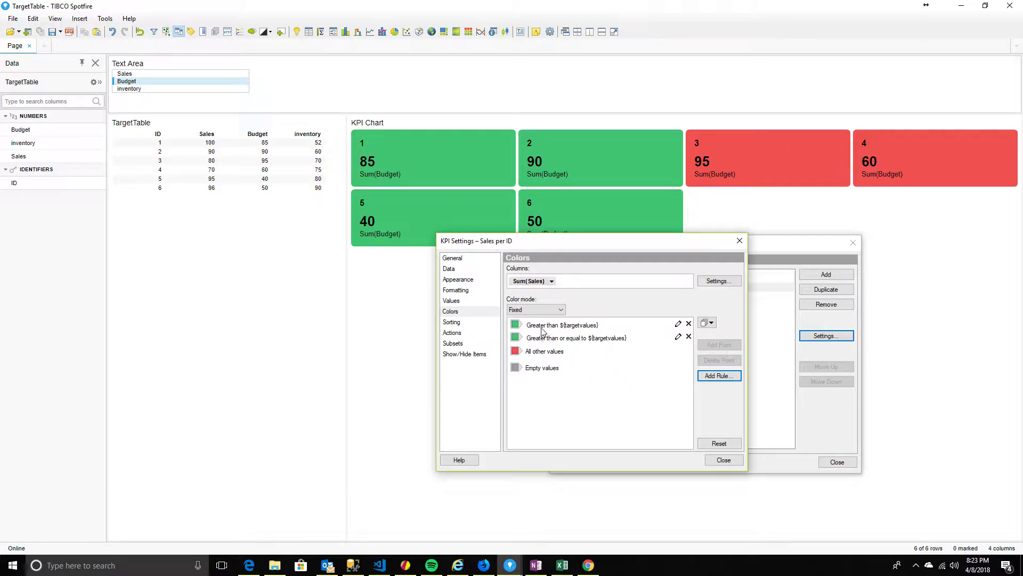
left_click_drag(561, 245, 587, 196)
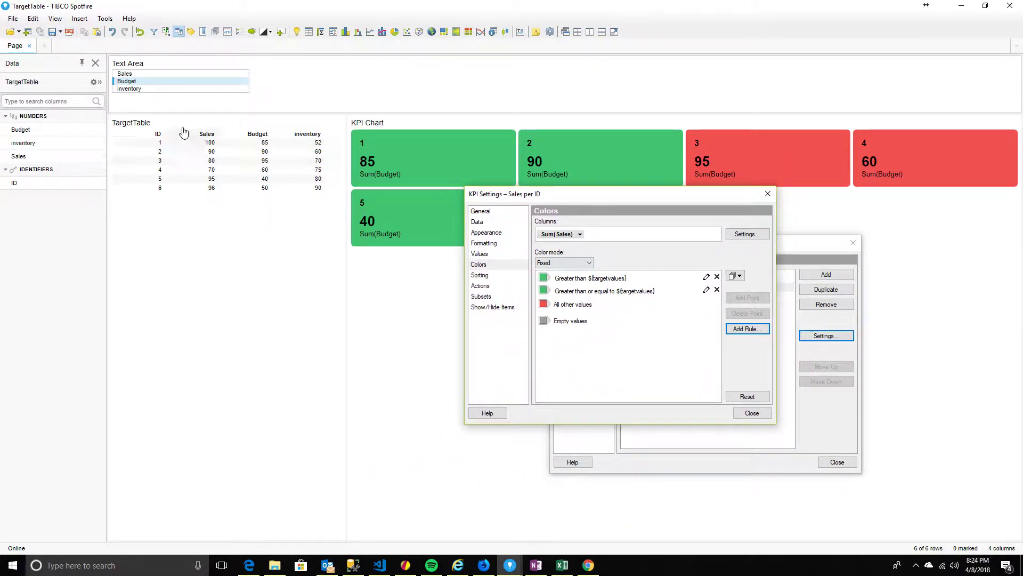
left_click(153, 75)
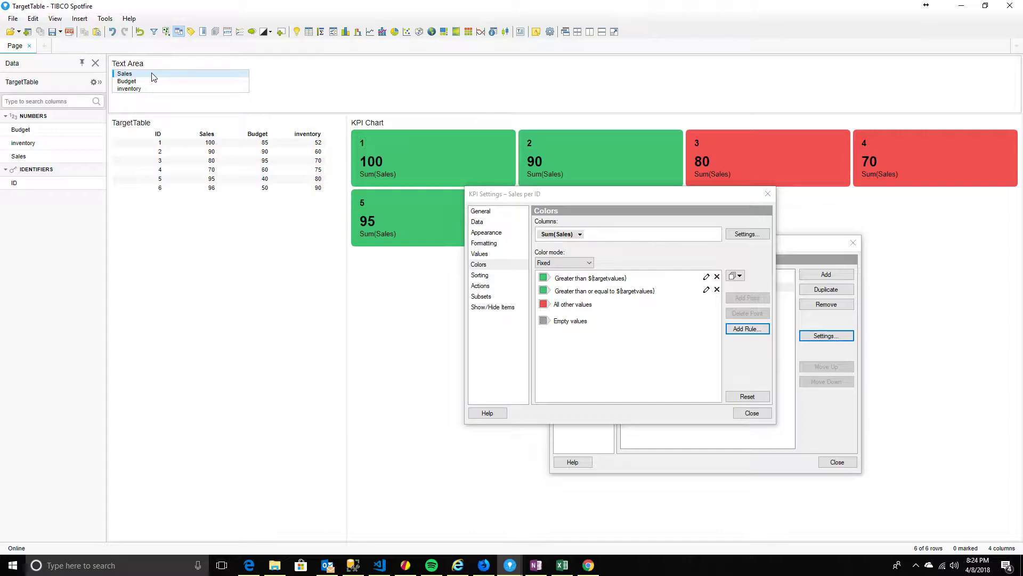
left_click(152, 82)
left_click(577, 203)
left_click_drag(642, 200, 777, 272)
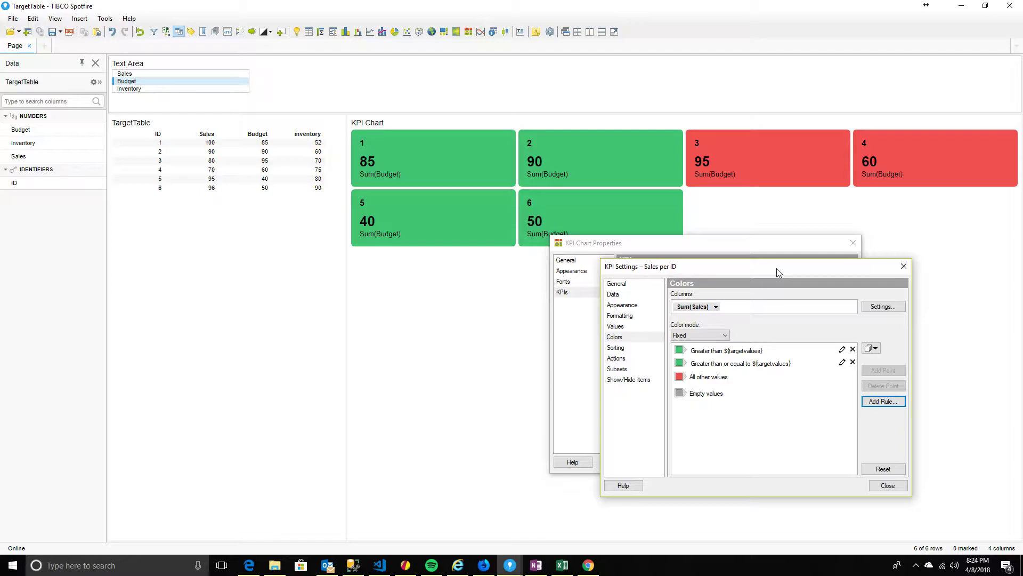
Remove the redundant 'Greater than $(targetvalues)' colour rule from the KPI colour rules
left_click(738, 364)
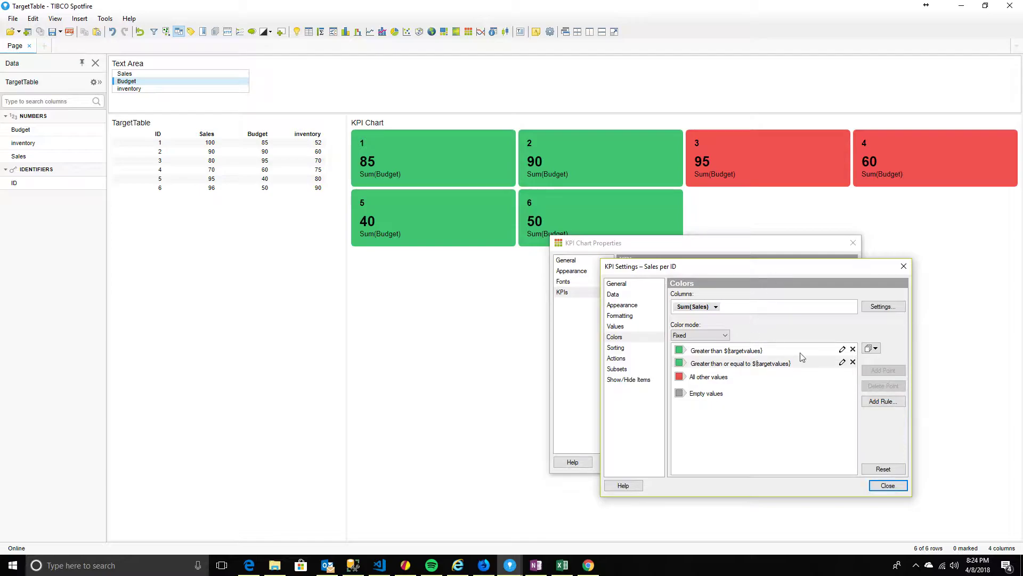
left_click(853, 349)
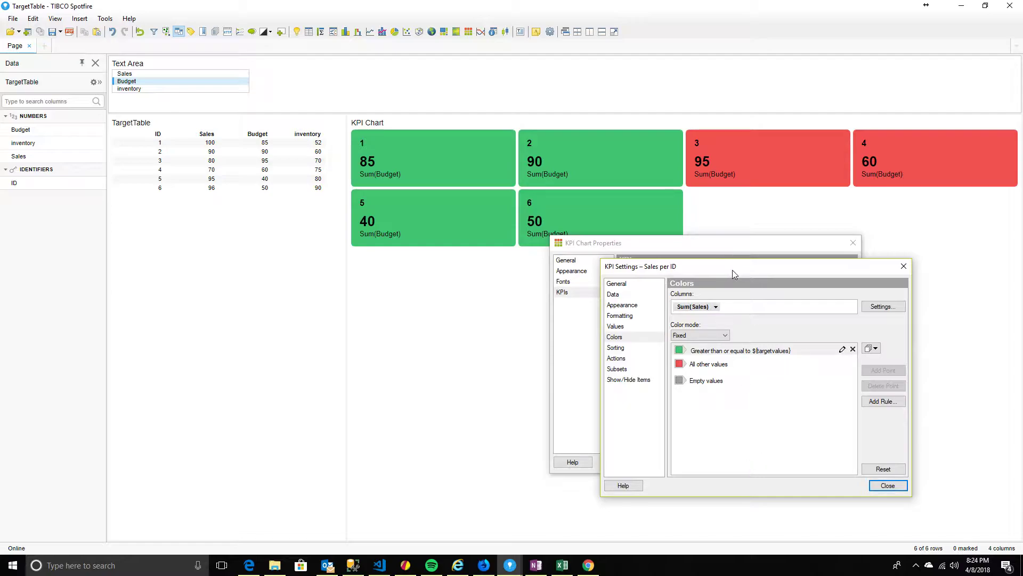
left_click_drag(732, 269, 547, 274)
left_click(692, 406)
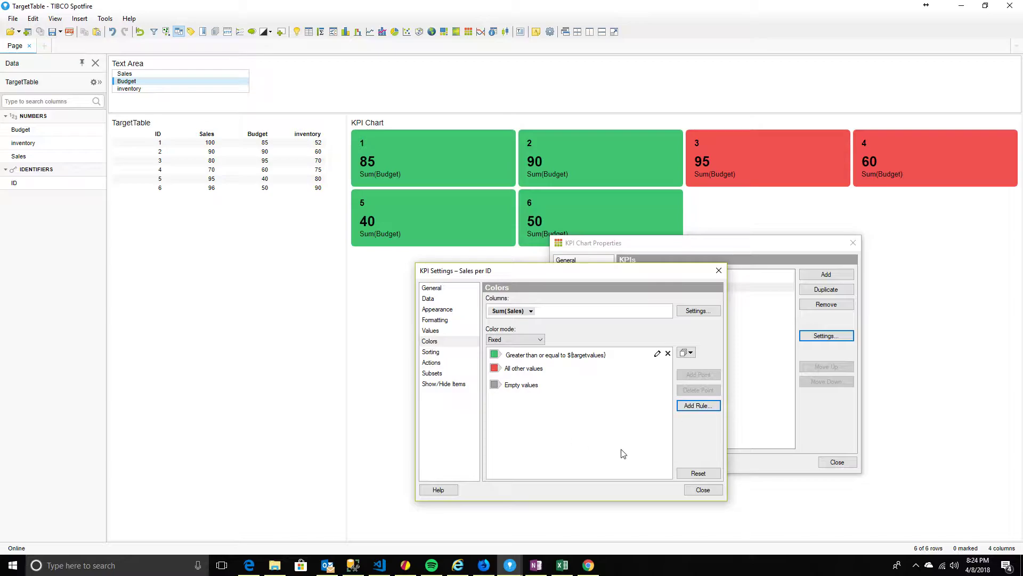
left_click(440, 344)
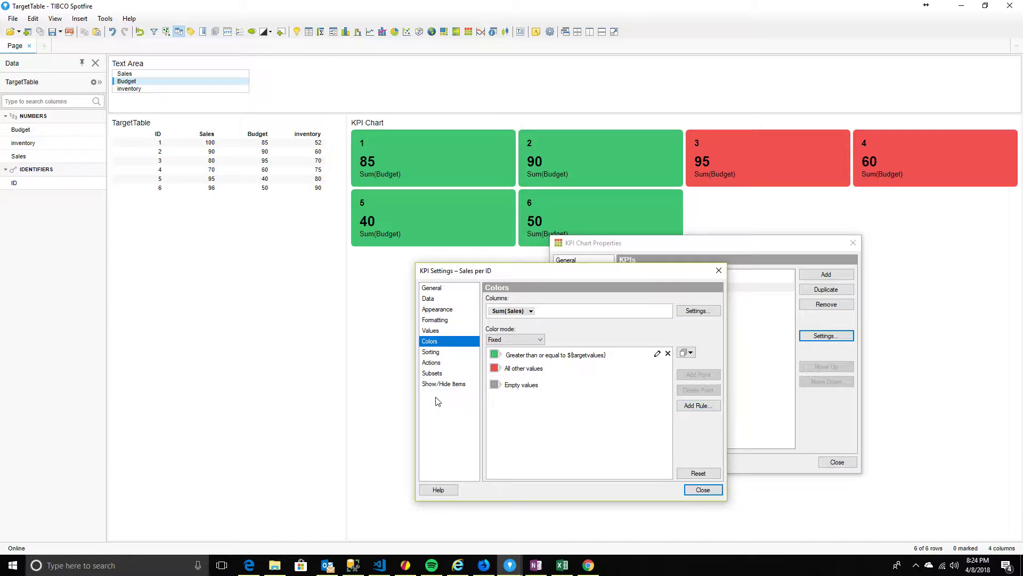
left_click(516, 313)
left_click(539, 409)
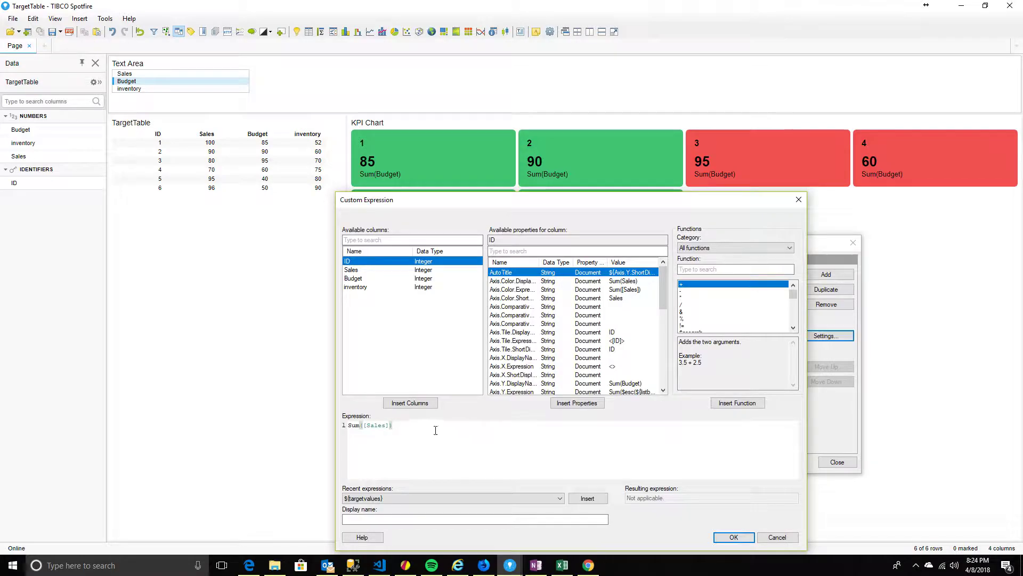
left_click(768, 537)
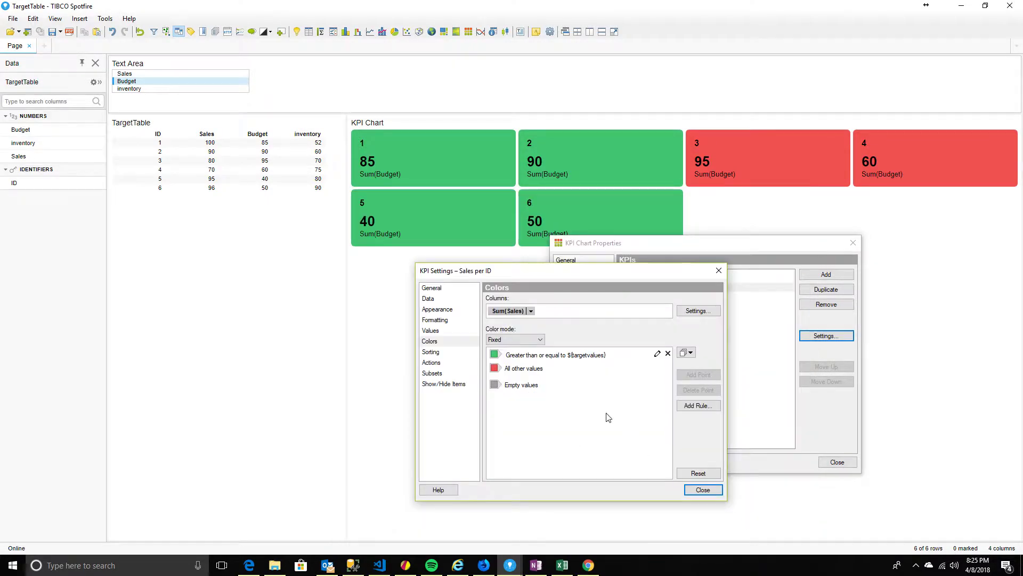
left_click(431, 331)
left_click(440, 343)
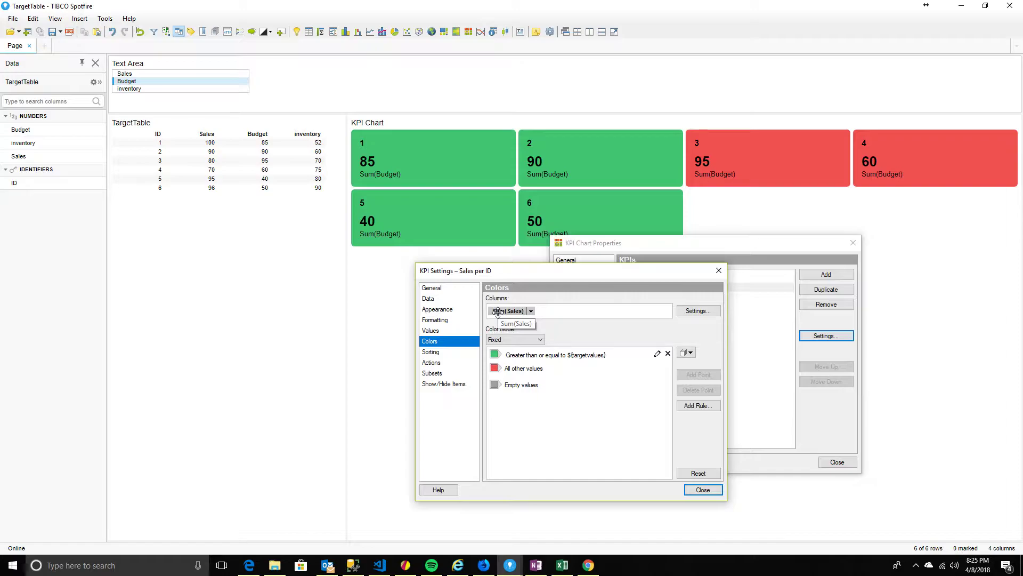
left_click(436, 331)
right_click(517, 311)
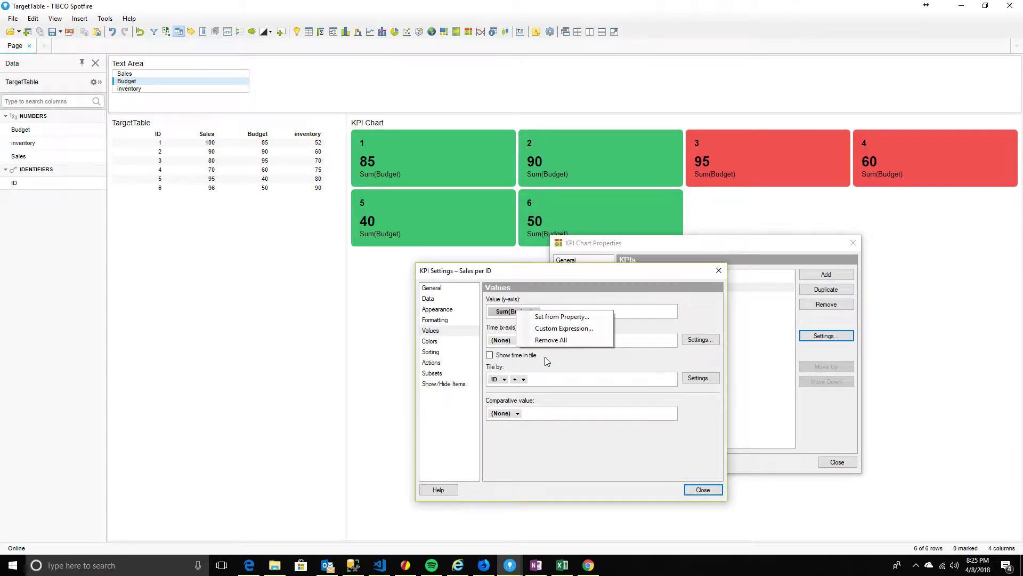
left_click(548, 329)
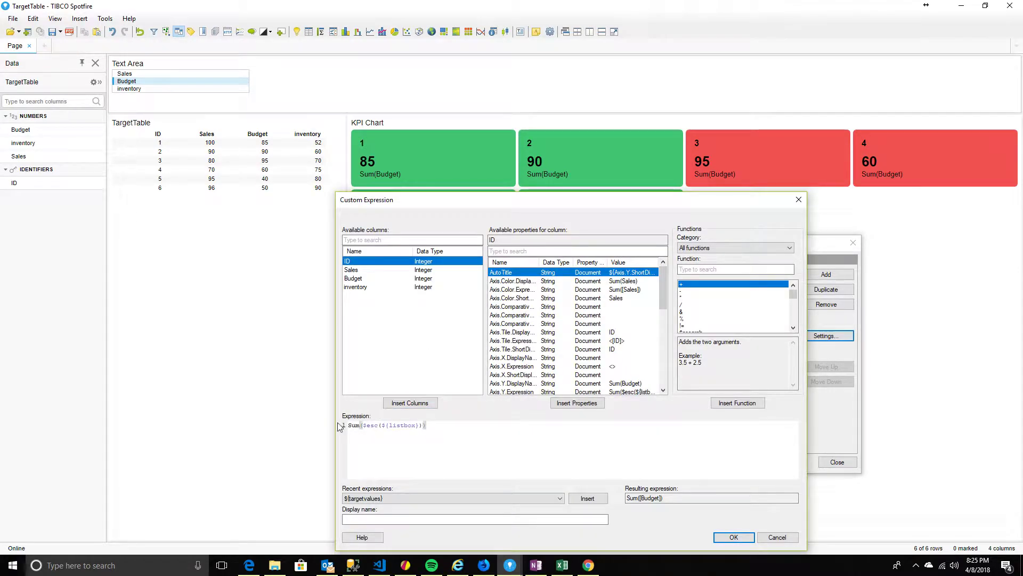
left_click(776, 538)
left_click(432, 343)
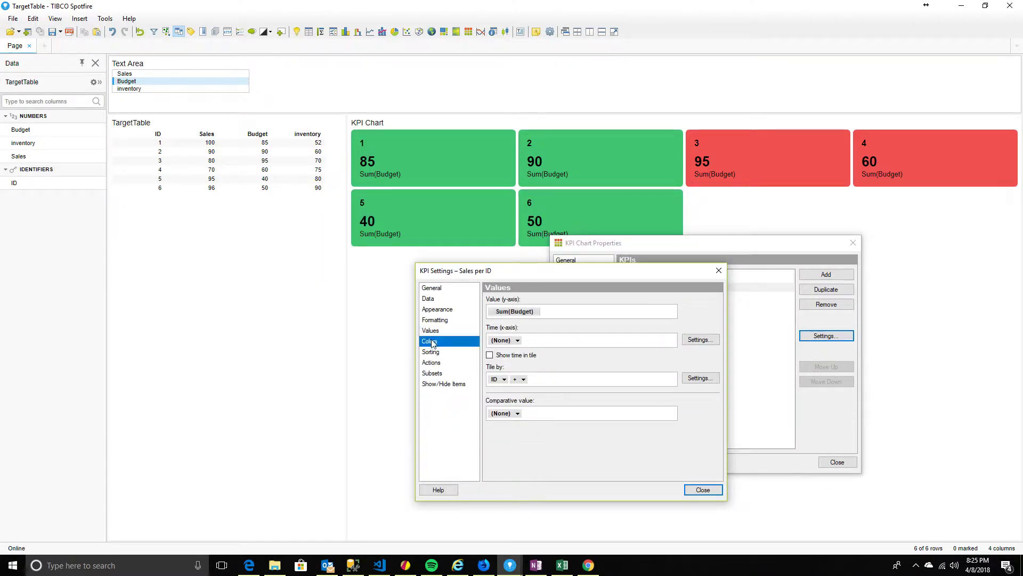
Replace the Sum(Sales) colour column with the 'listbox' property so rules compare Sum(Budget)
right_click(510, 314)
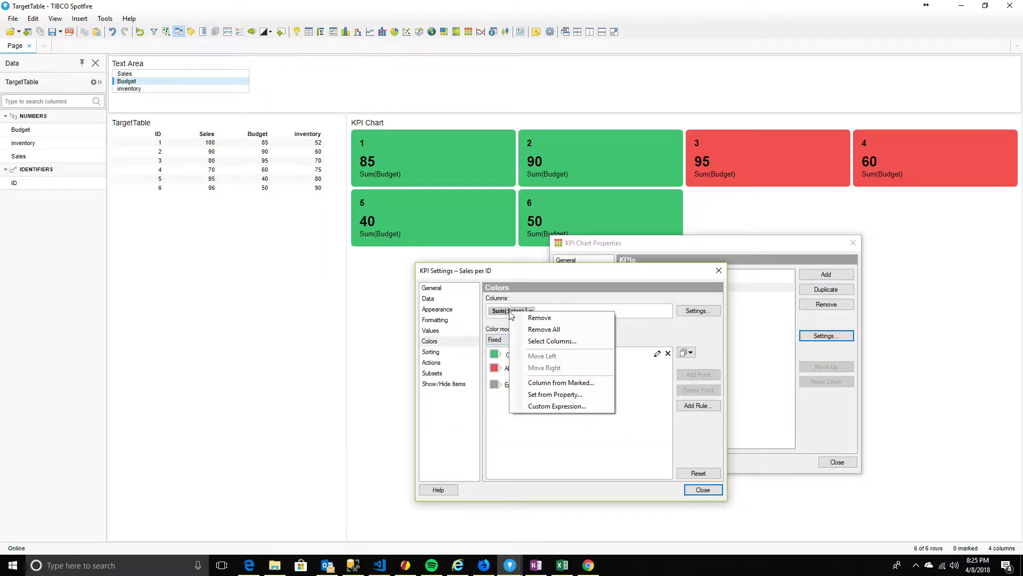
left_click(502, 443)
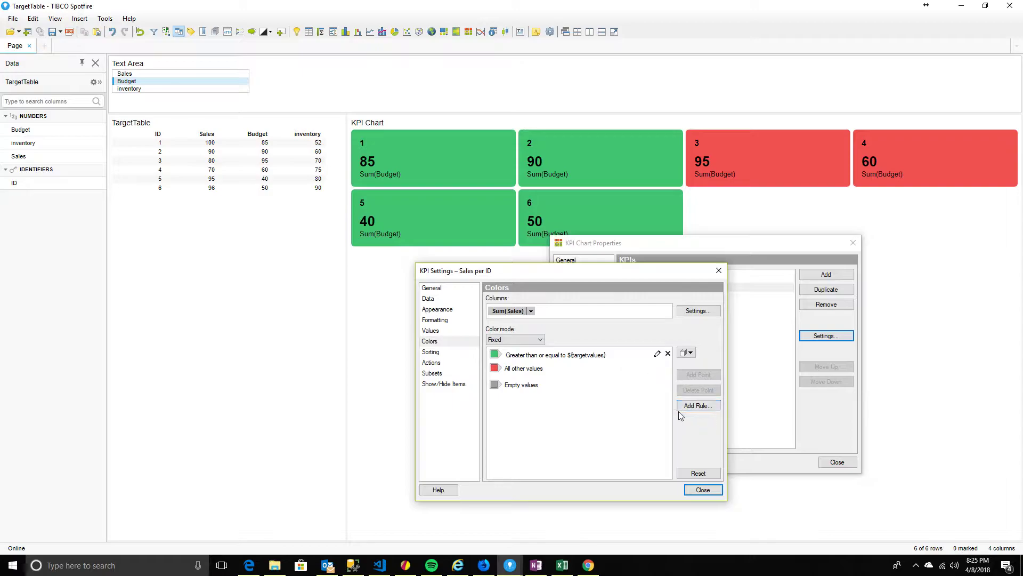
right_click(504, 309)
left_click(544, 394)
left_click(419, 234)
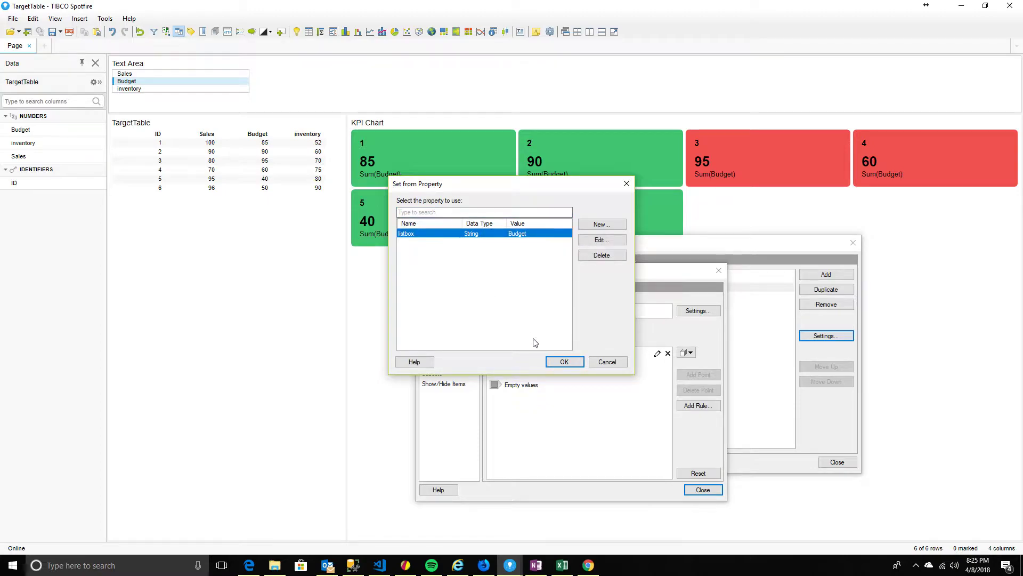
left_click(563, 362)
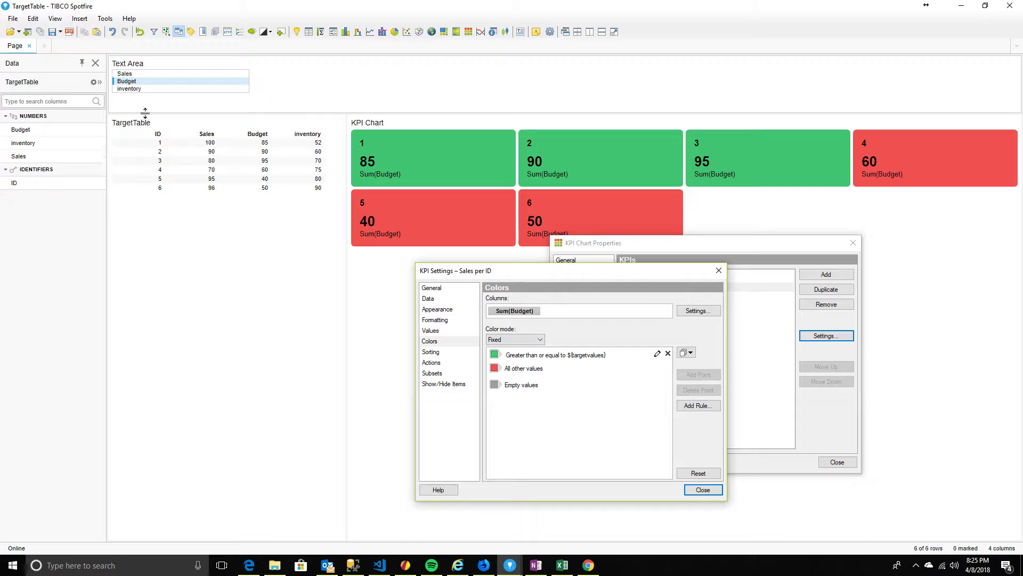
left_click(125, 75)
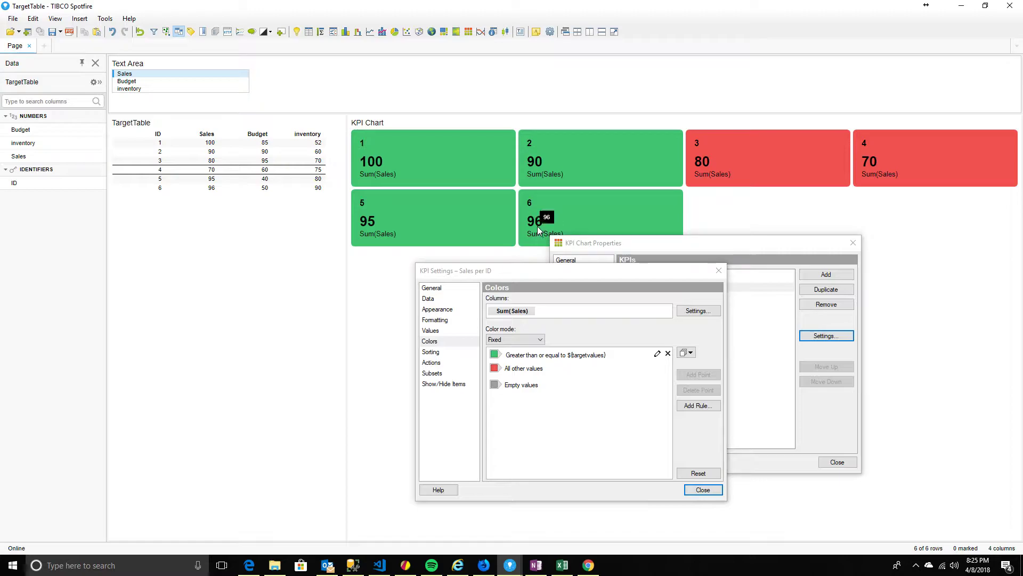
left_click(129, 81)
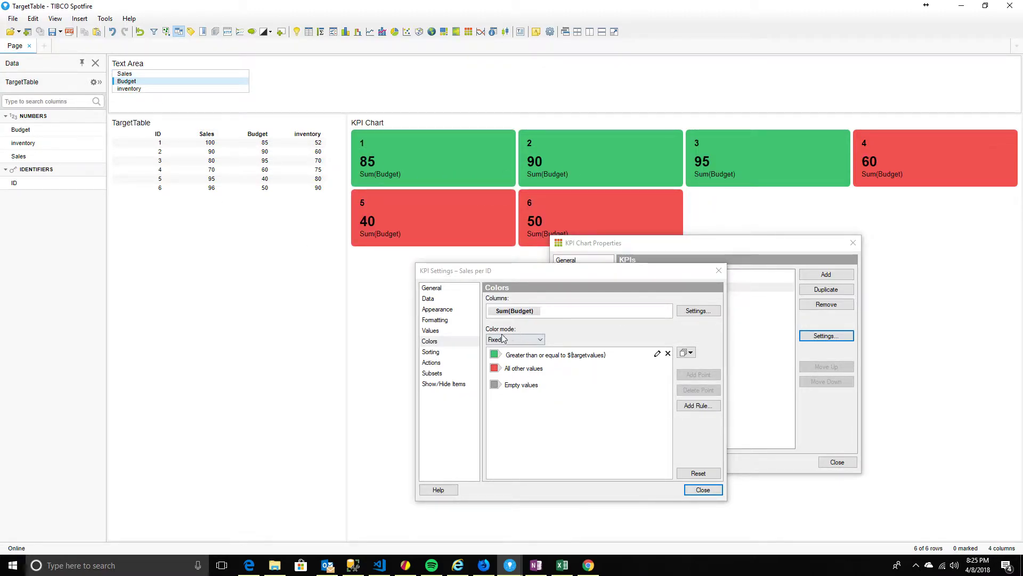
left_click(145, 75)
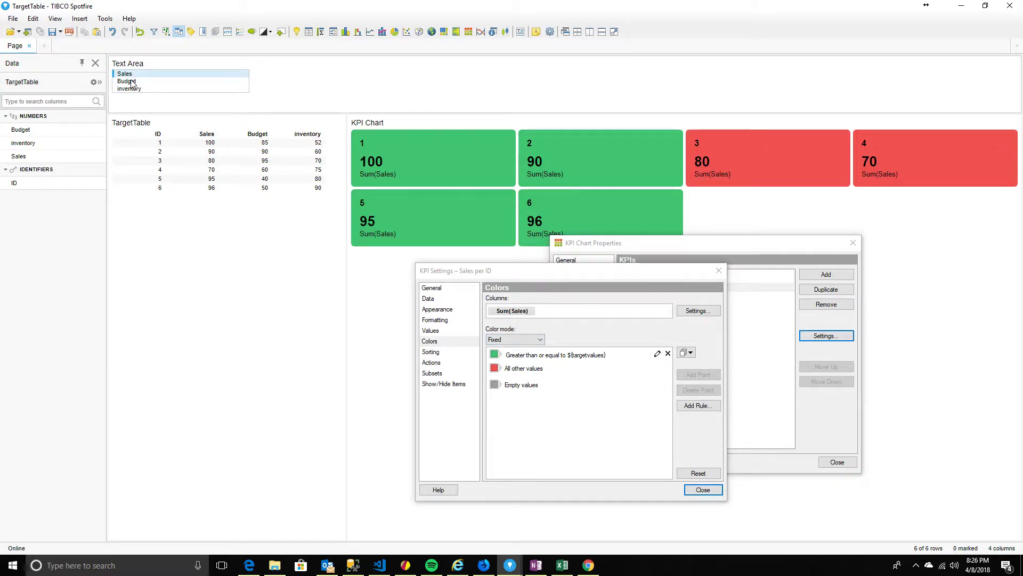
left_click(131, 82)
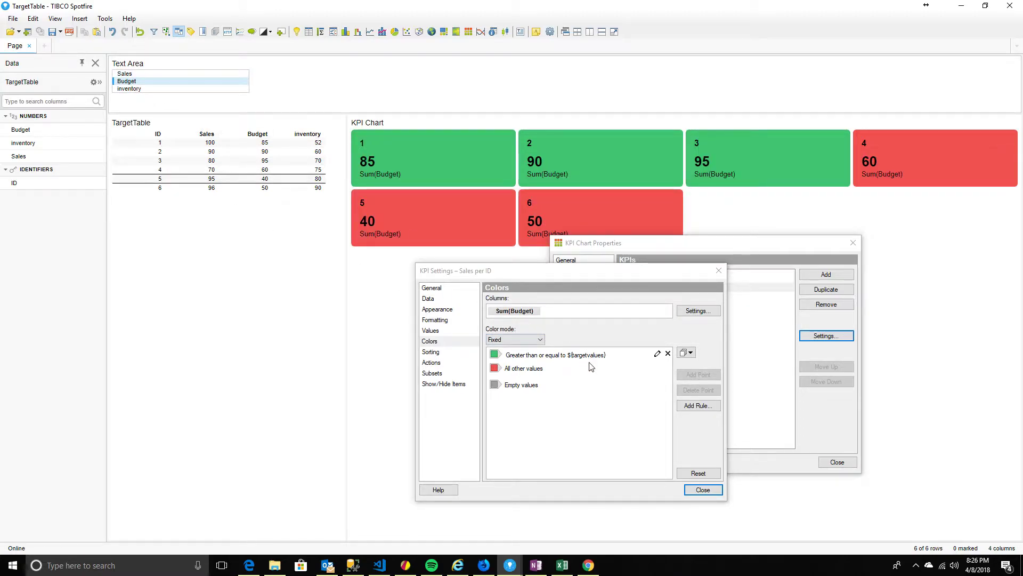
left_click_drag(615, 274, 626, 235)
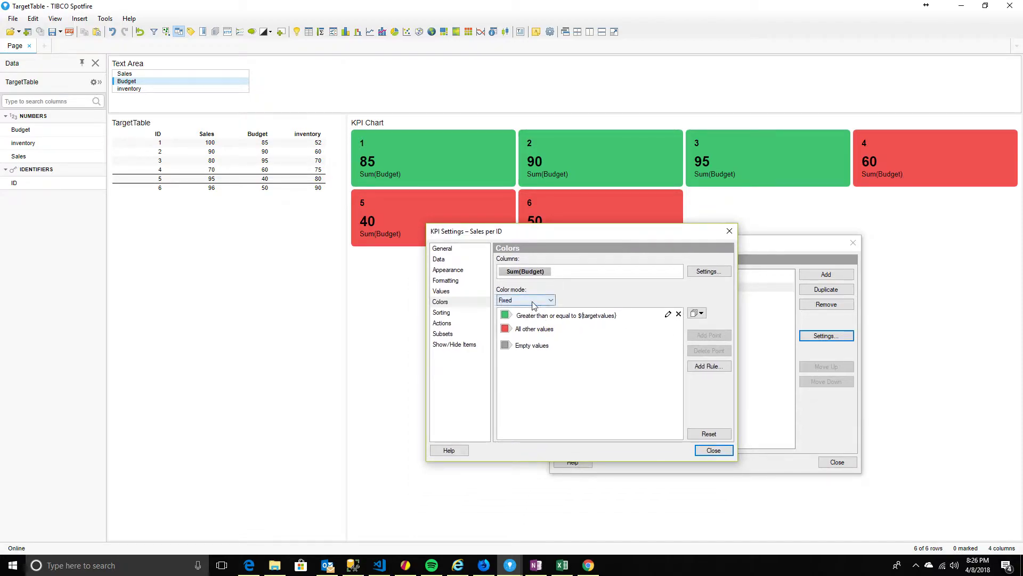
Add a new red colour rule of type 'Less than or equal to' with value Max
left_click(713, 367)
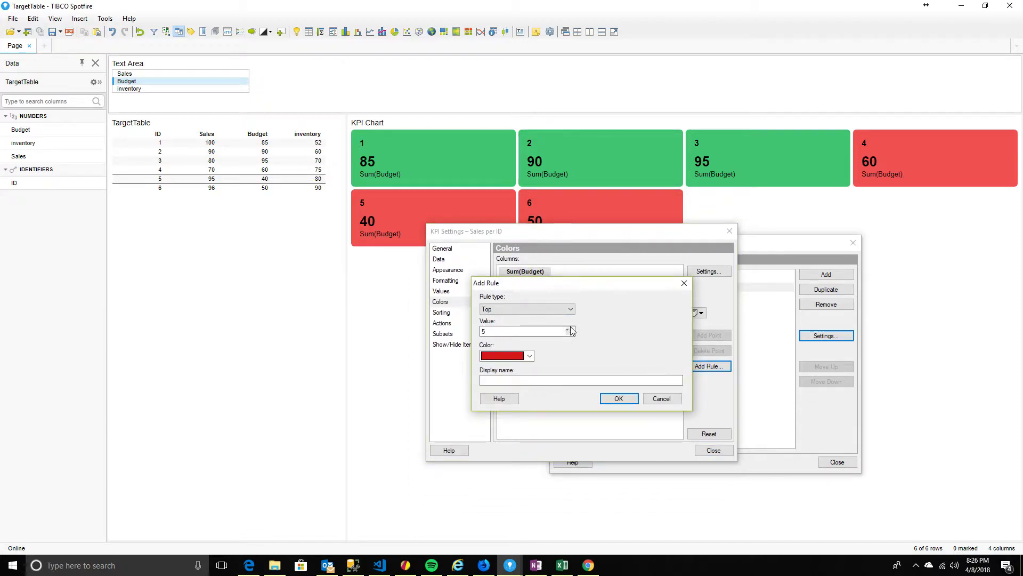
left_click(566, 310)
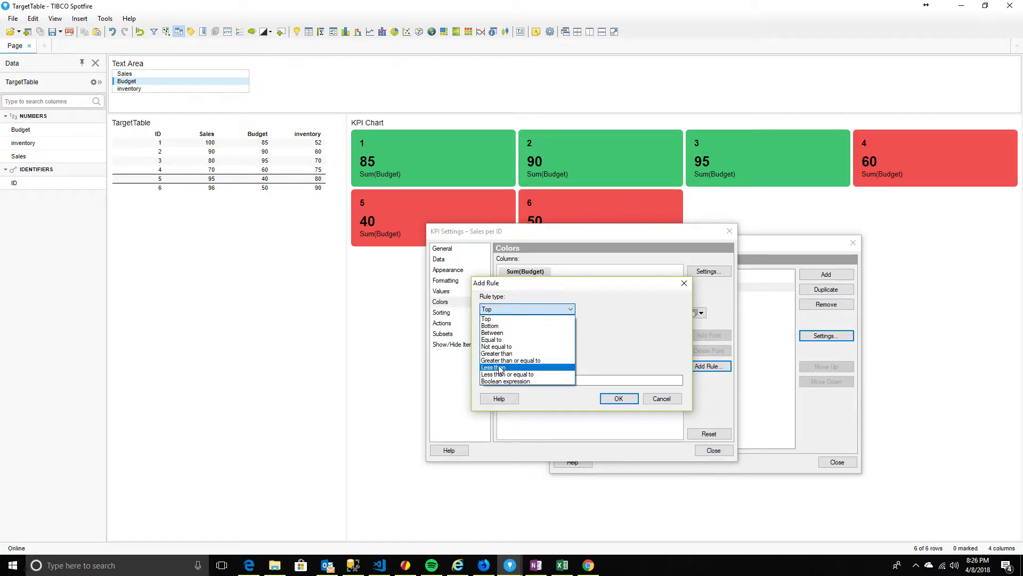
left_click(541, 374)
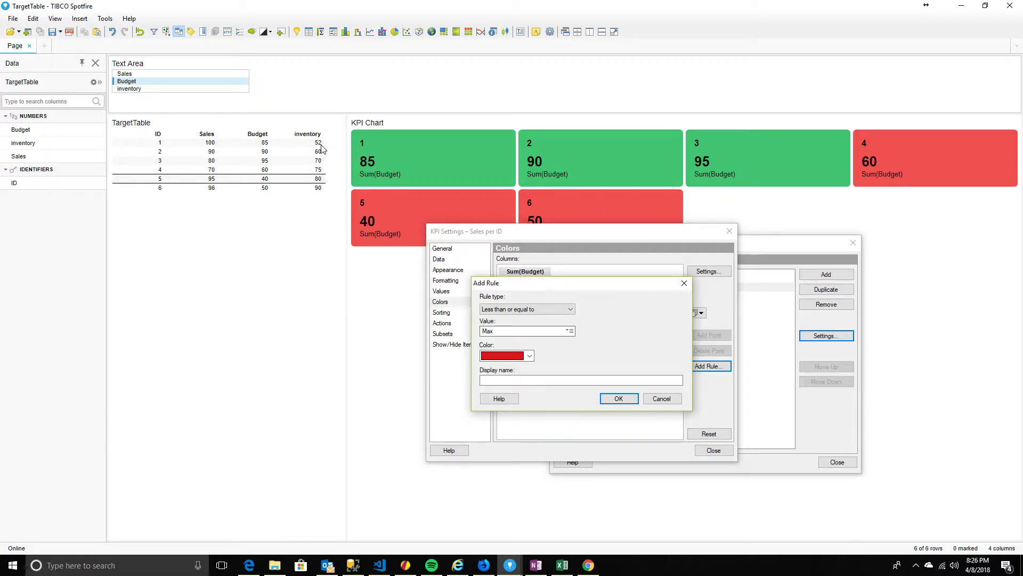
key("alt+Tab")
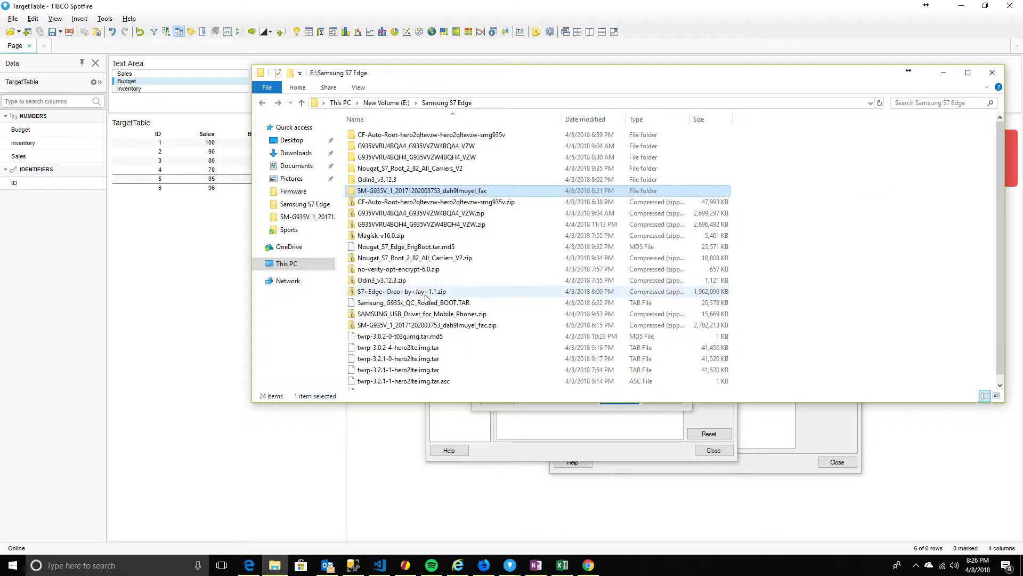
key("alt+Tab")
key("alt+Tab")
key("alt+Tab")
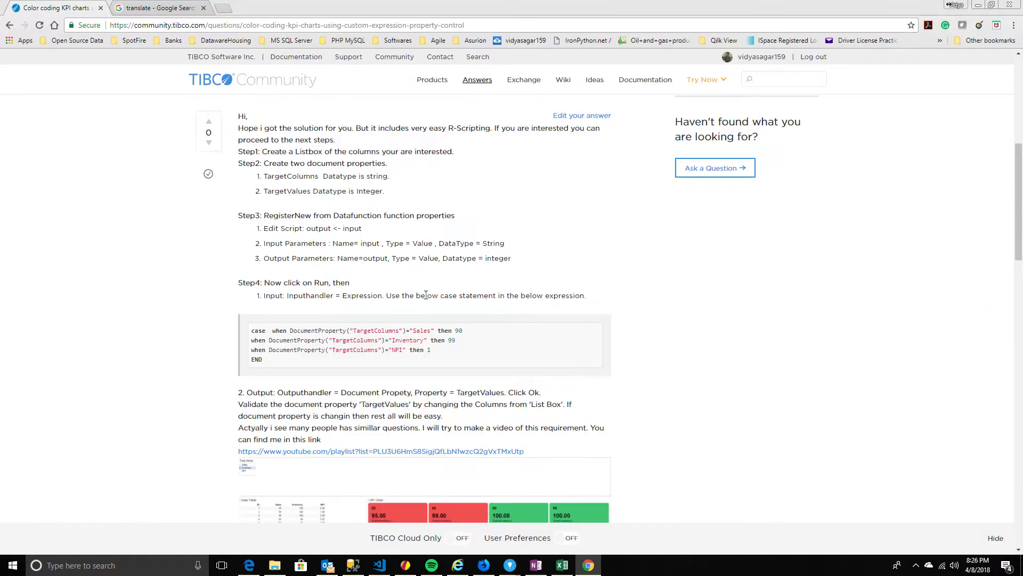
scroll(405, 293, "up", 5)
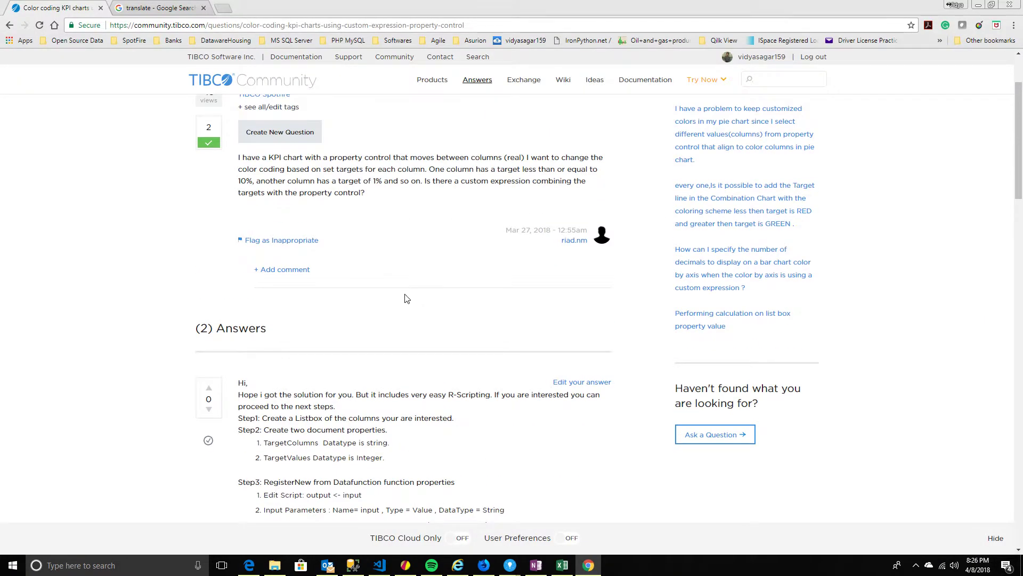
scroll(405, 301, "down", 10)
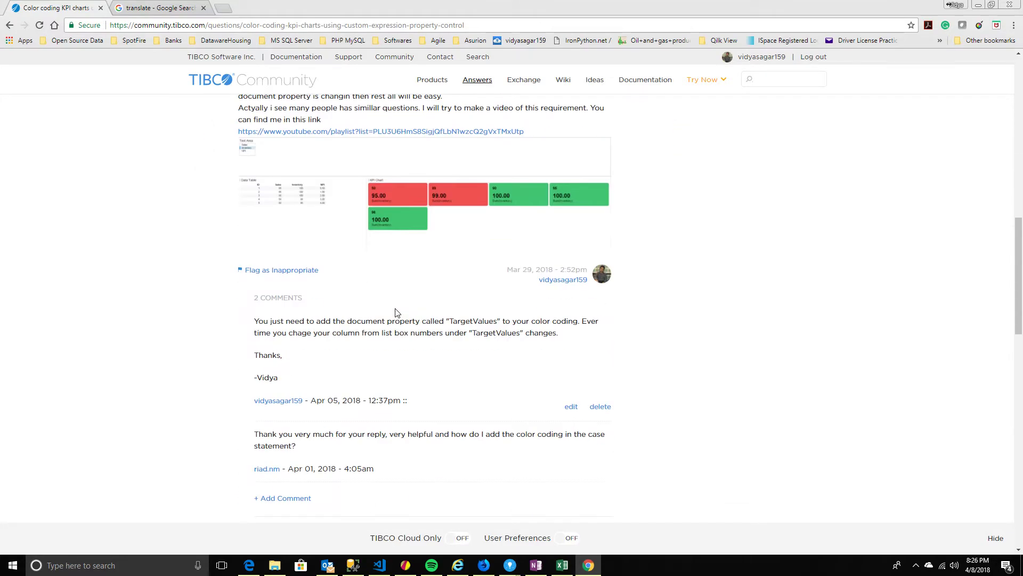
scroll(397, 315, "down", 4)
scroll(395, 317, "down", 4)
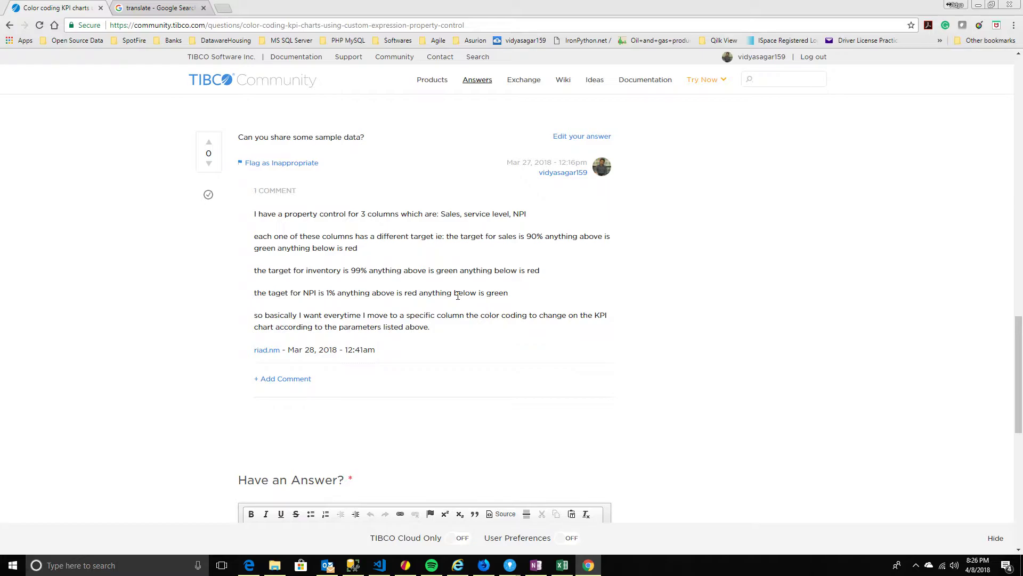
key("alt+Tab")
key("alt+Tab")
key("alt+Tab")
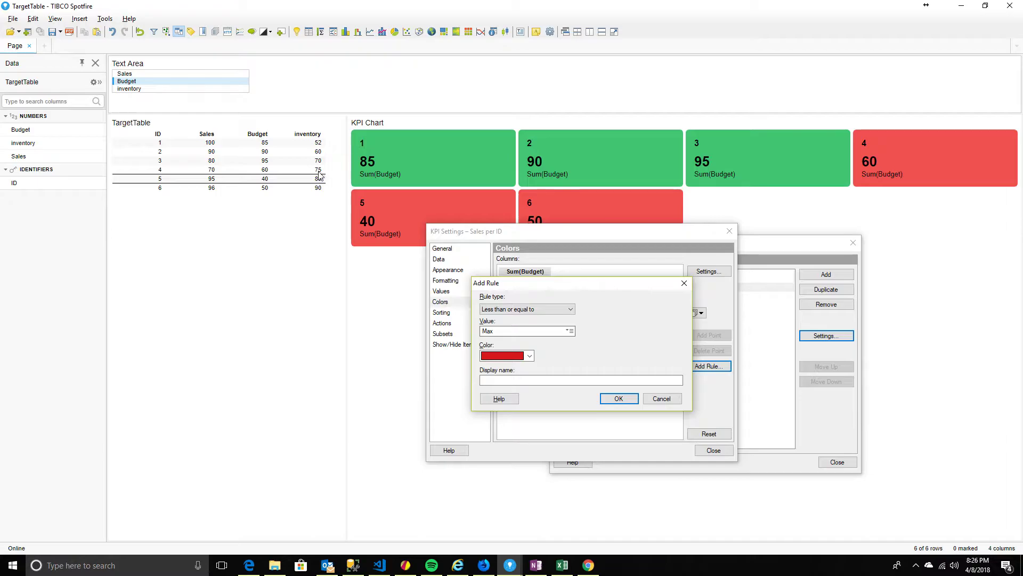
Set the rule type to Greater than with the custom expression $(targetvalues) as value
left_click(531, 313)
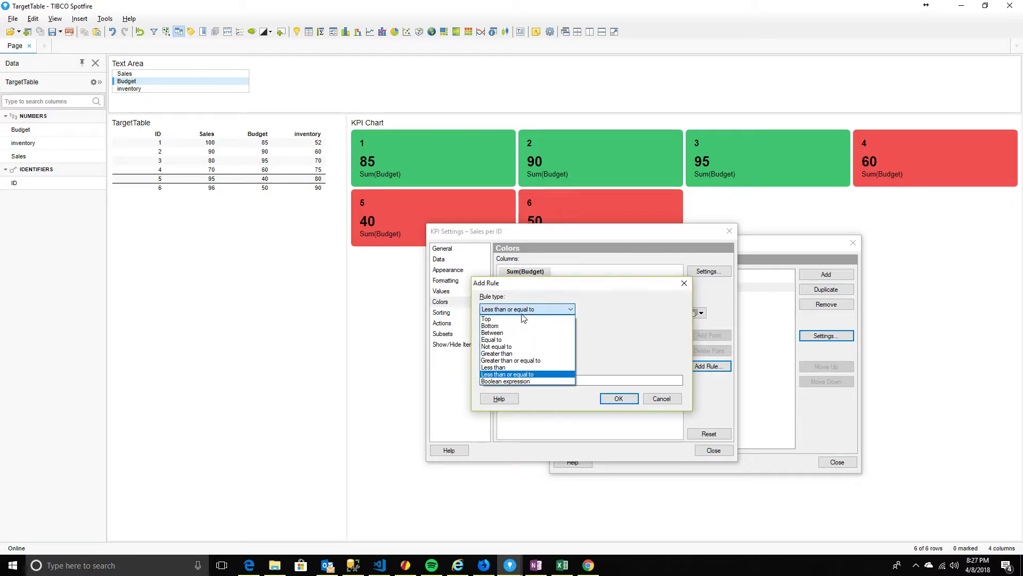
left_click(502, 357)
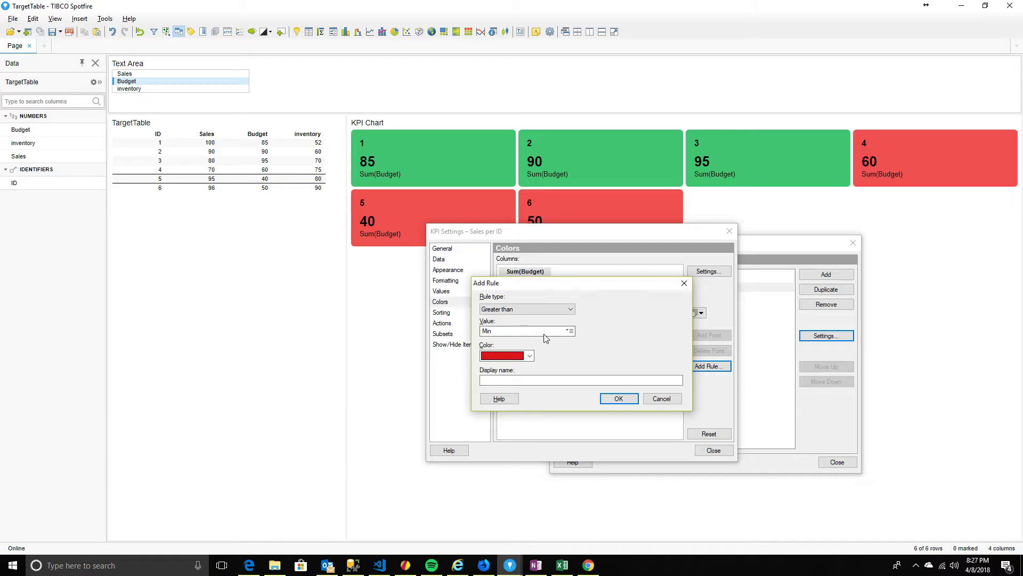
left_click(569, 331)
left_click(597, 419)
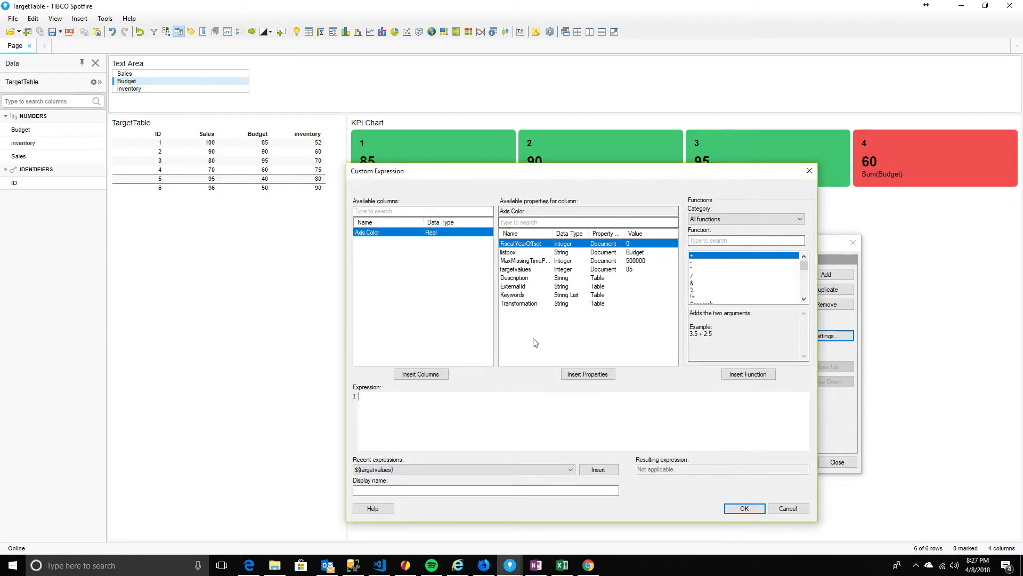
left_click(518, 270)
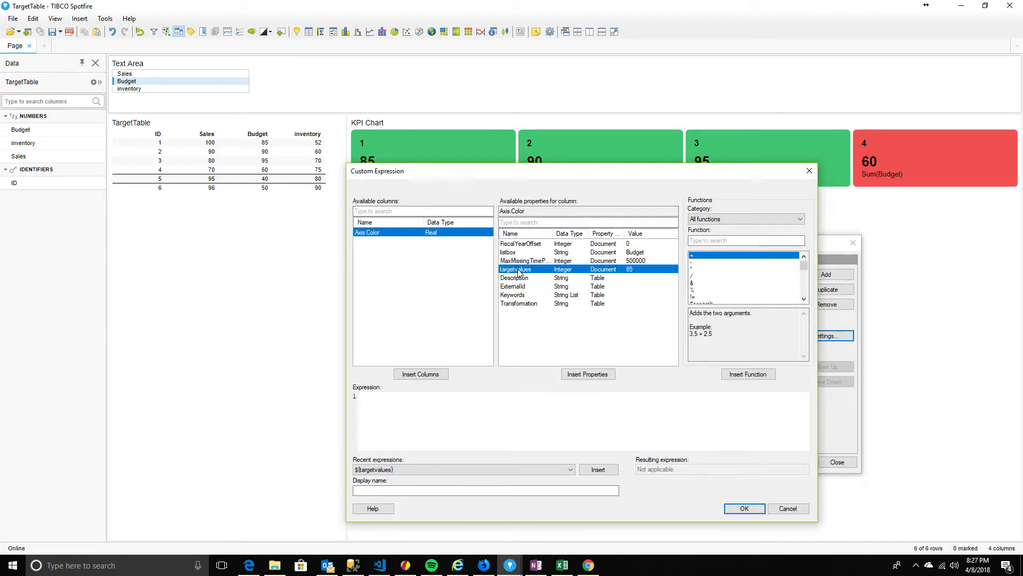
left_click(568, 374)
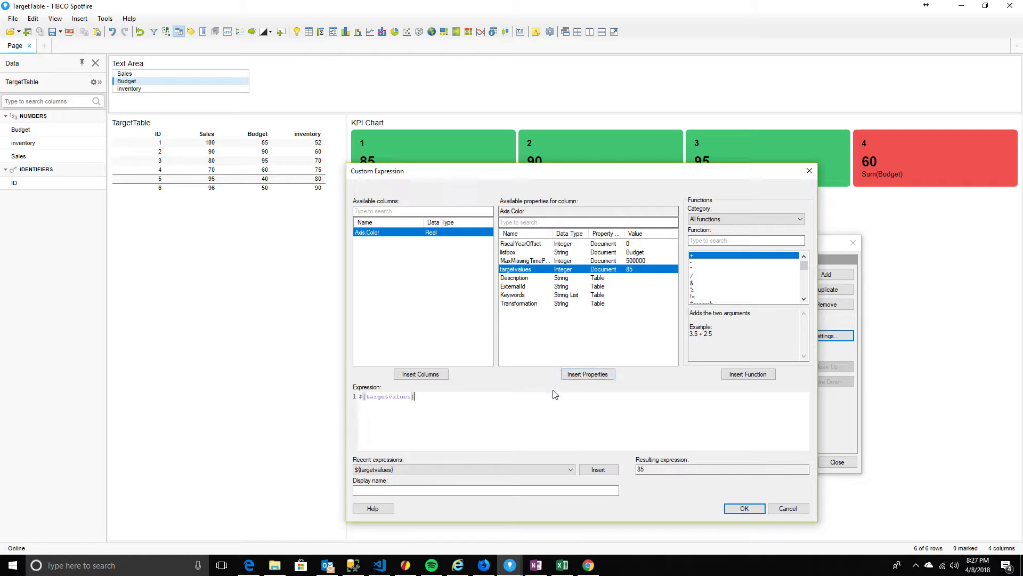
left_click(743, 508)
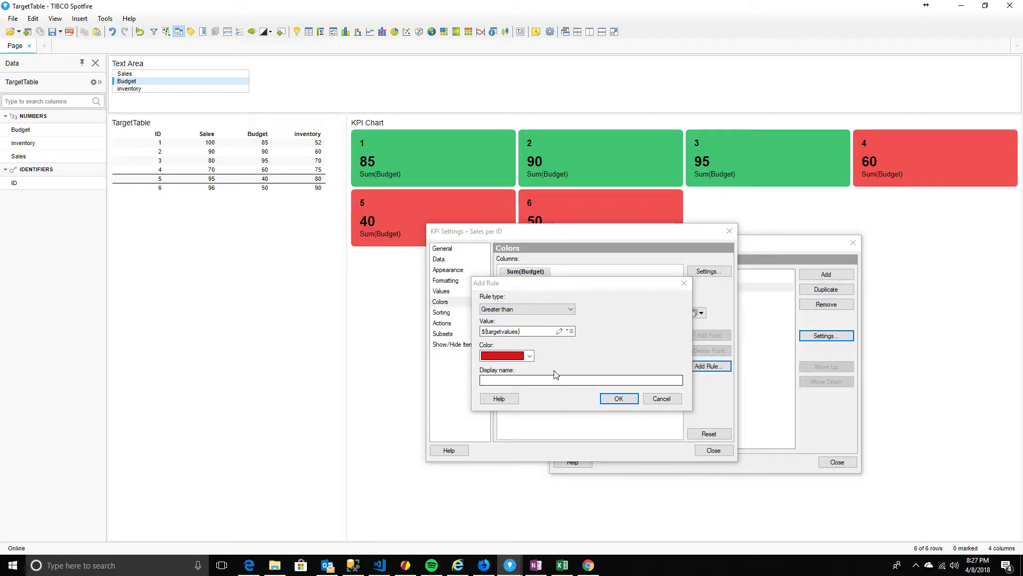
Keep red as the rule's colour and add the rule
left_click(502, 356)
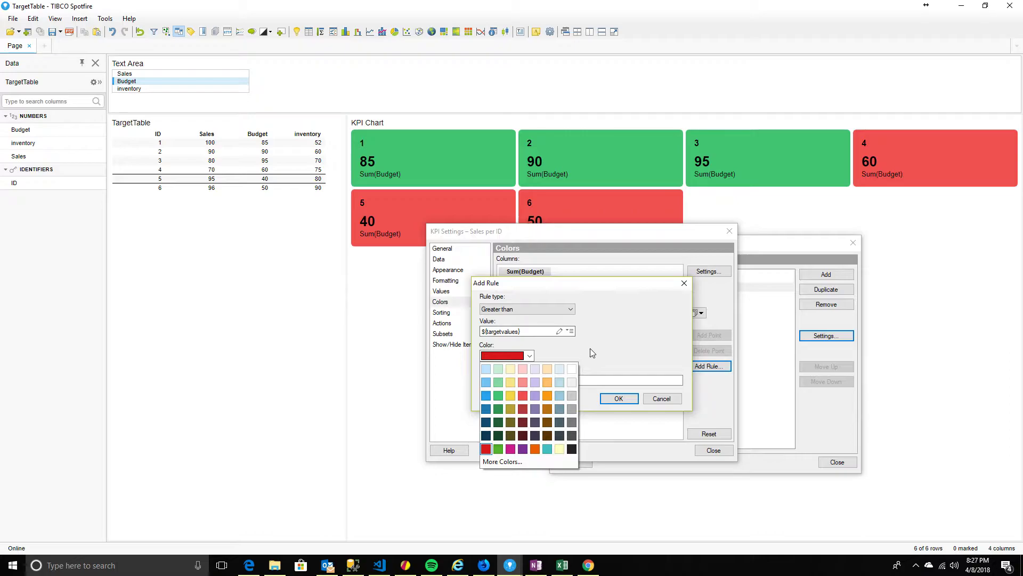
left_click(561, 310)
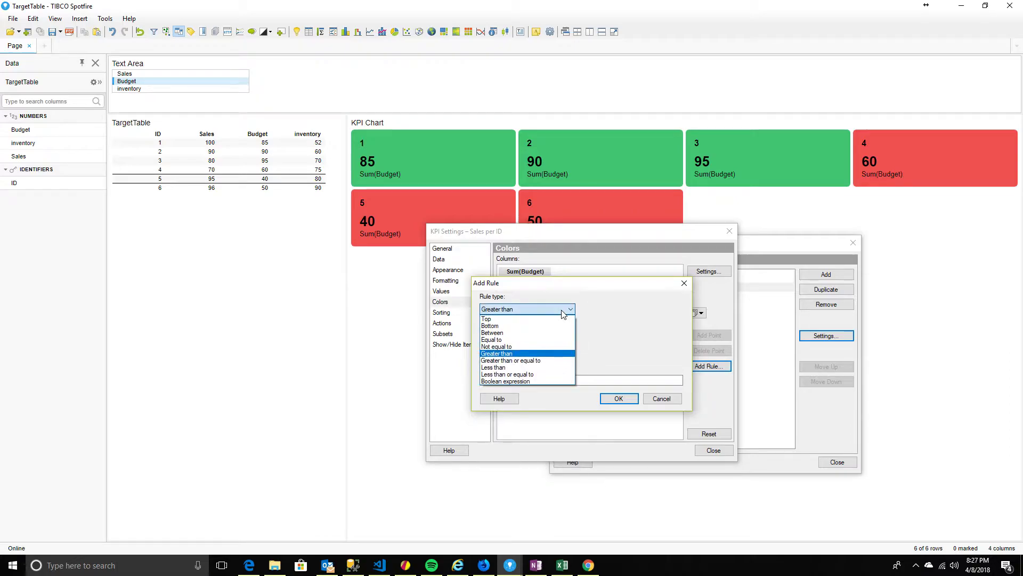
left_click(561, 310)
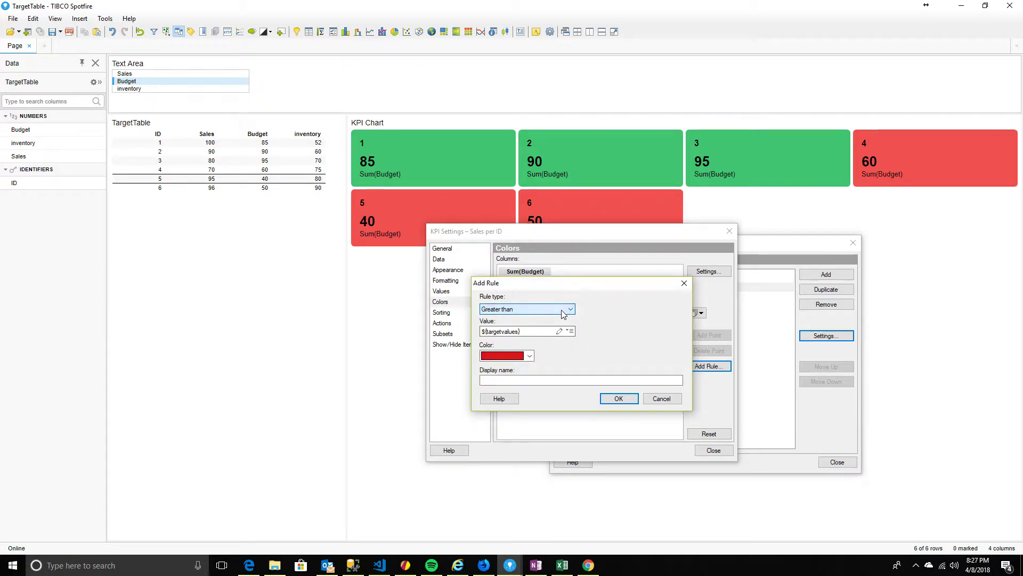
left_click(616, 400)
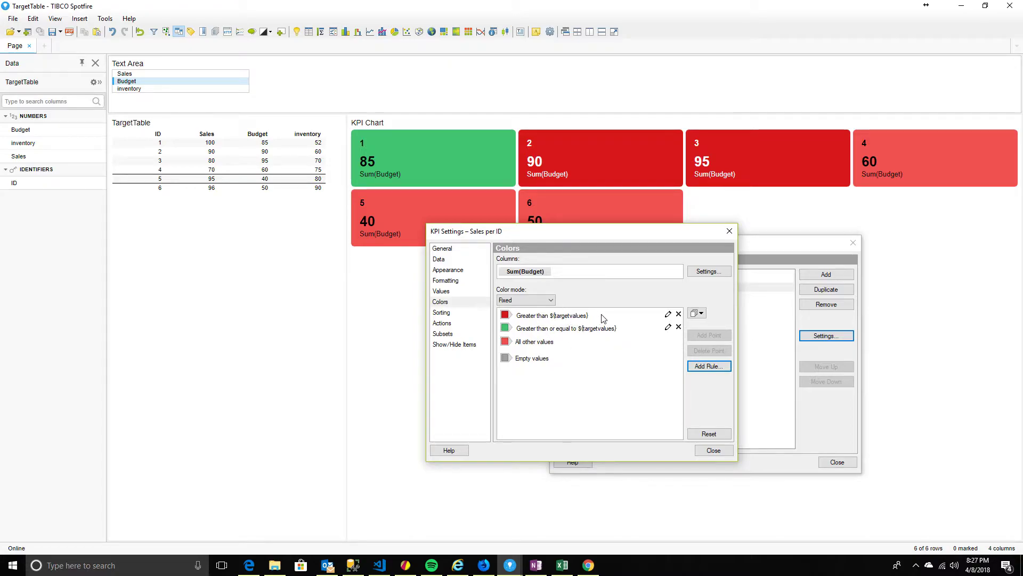
Edit the red rule and change its comparison to Less than
left_click(667, 315)
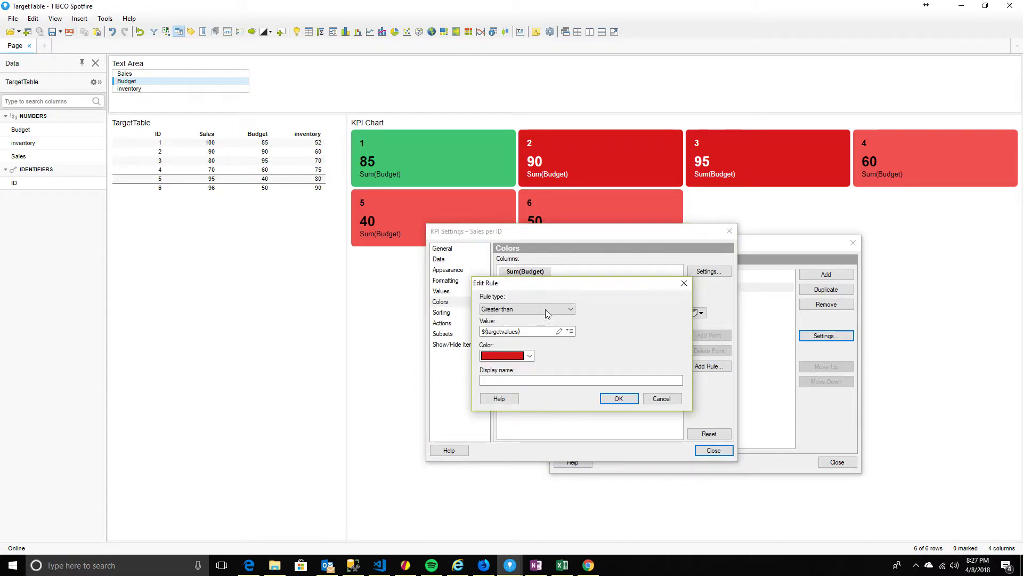
left_click(569, 331)
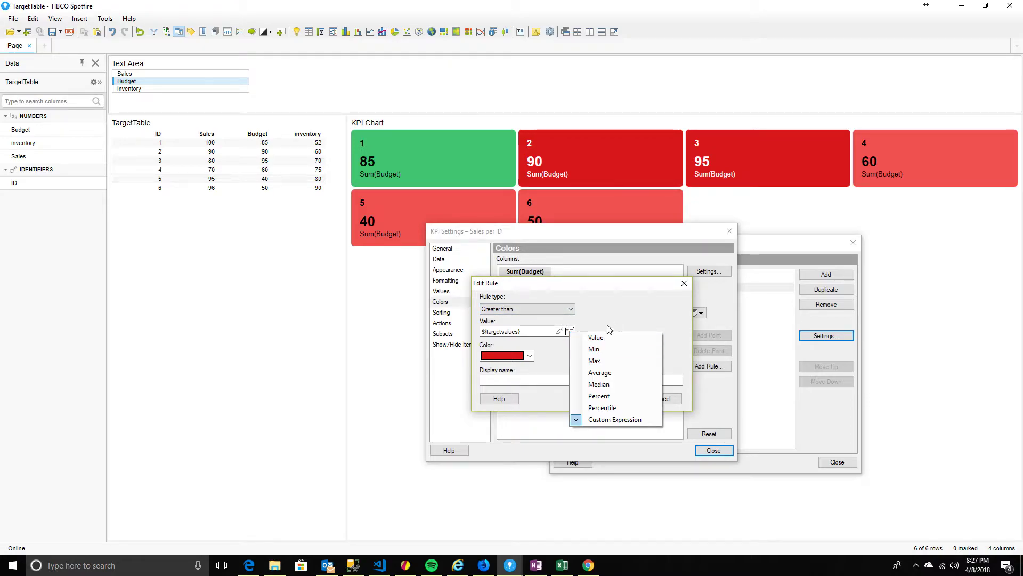
left_click(599, 305)
left_click(554, 309)
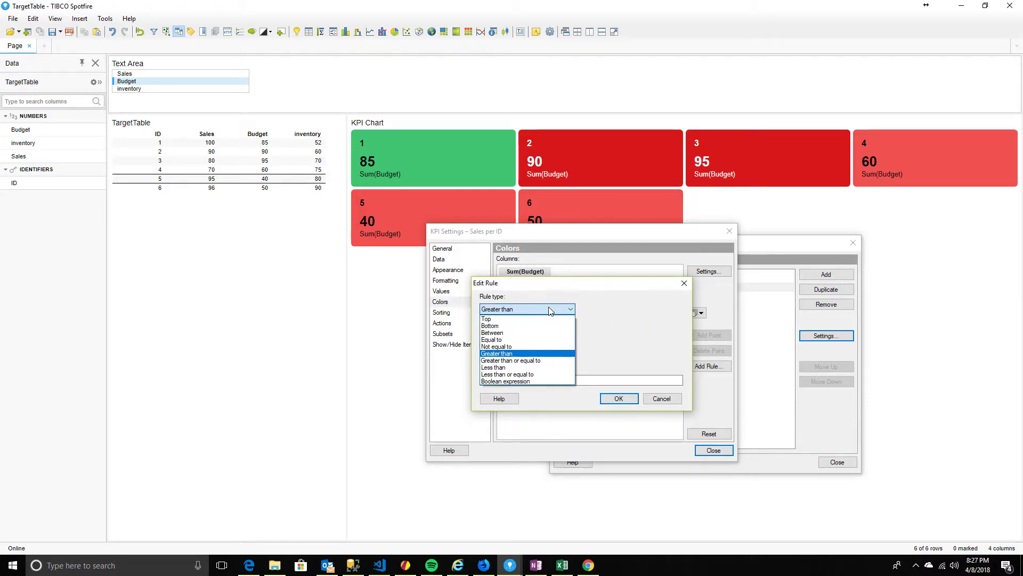
left_click(508, 368)
Set the rule's value to the custom expression $(targetvalues) and save it
left_click(569, 332)
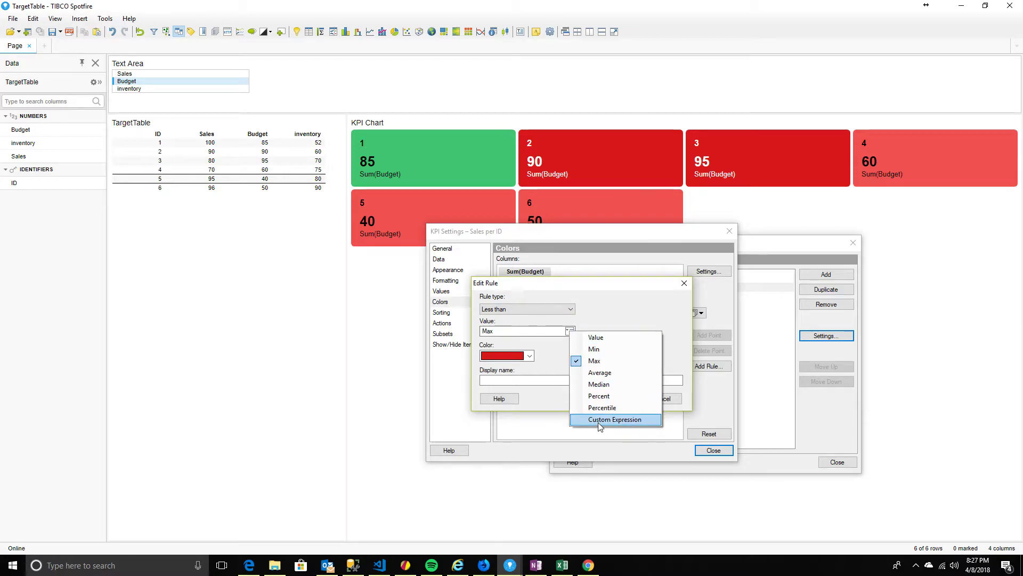
left_click(598, 418)
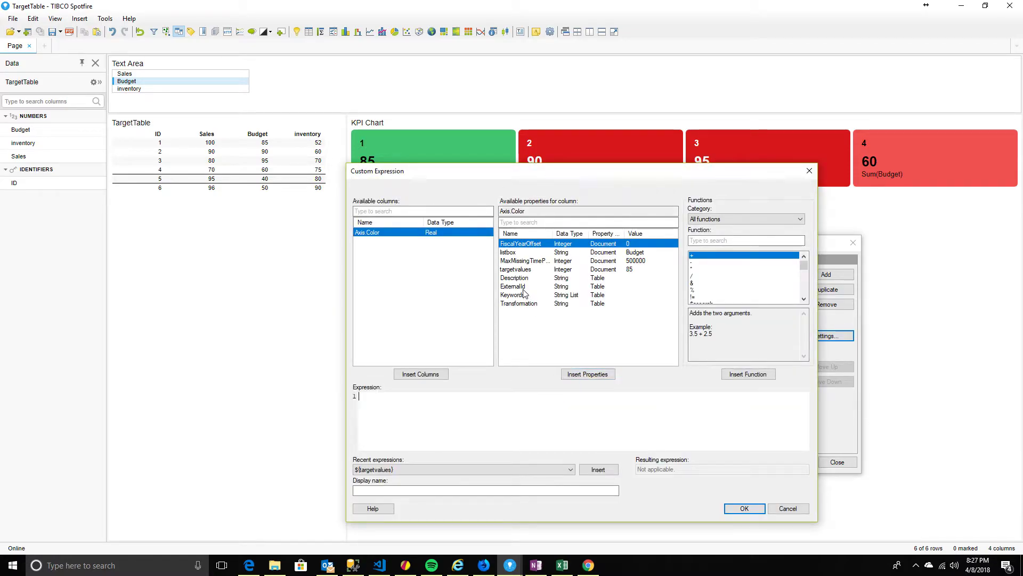
left_click(523, 271)
left_click(588, 374)
left_click(728, 508)
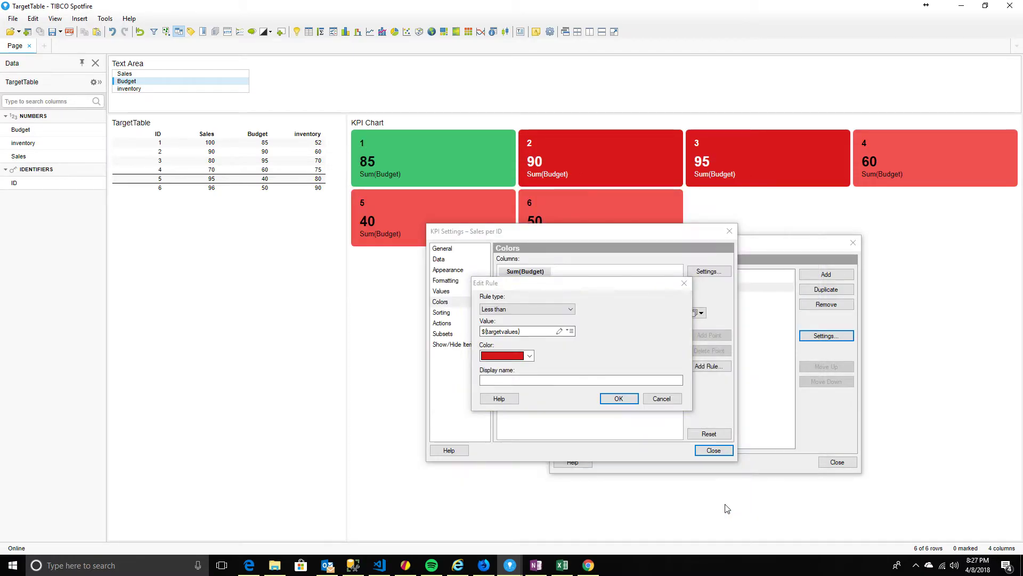
left_click(619, 399)
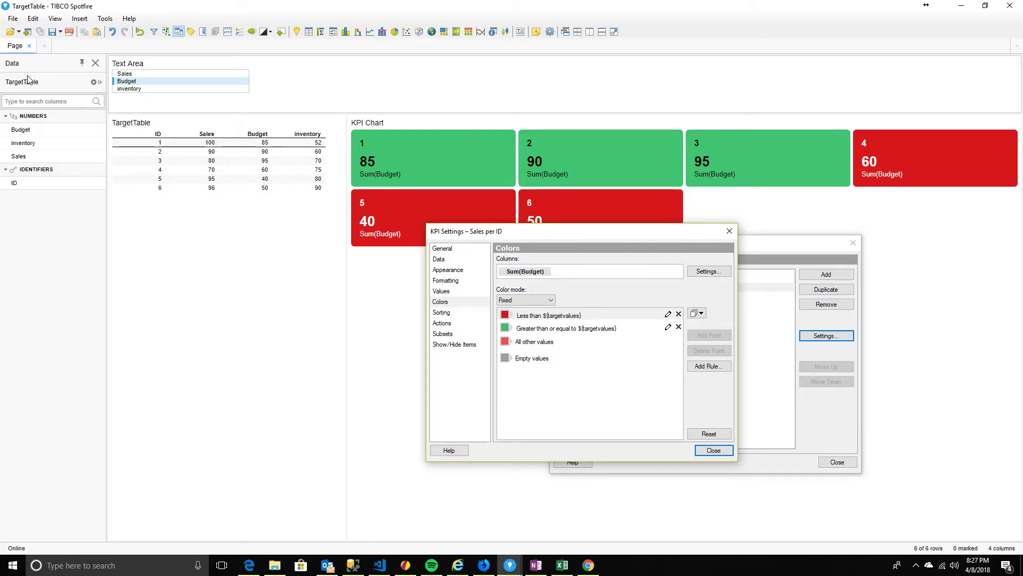
Switch the list box through inventory, Budget and Sales to check the colouring, then close KPI settings
left_click(126, 89)
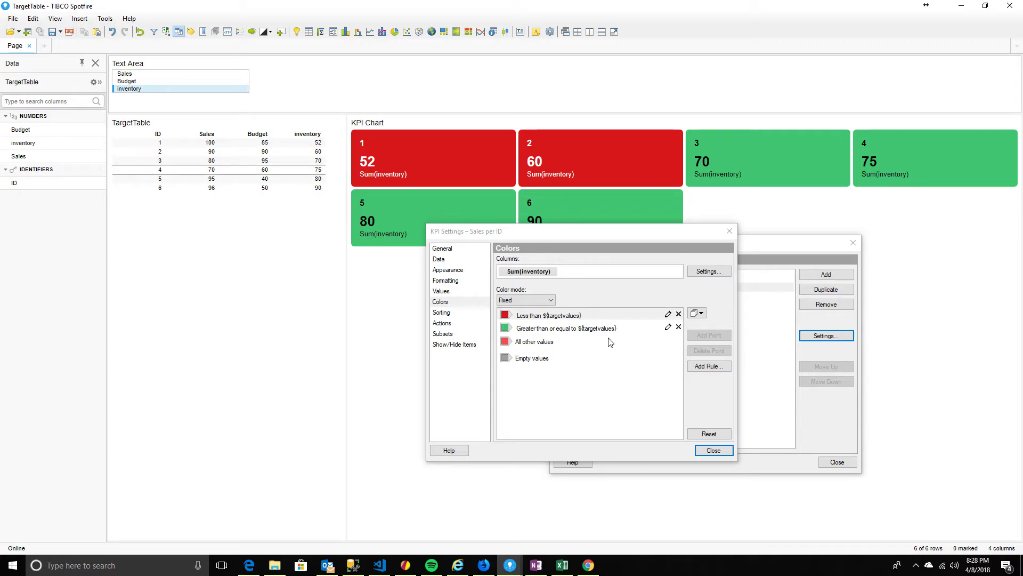
left_click_drag(596, 232, 606, 297)
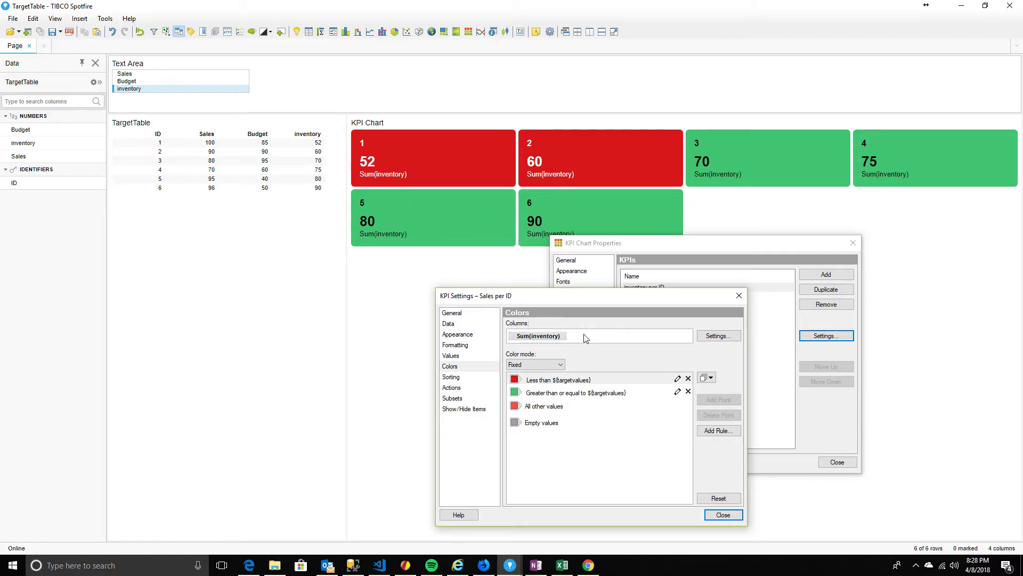
left_click(120, 82)
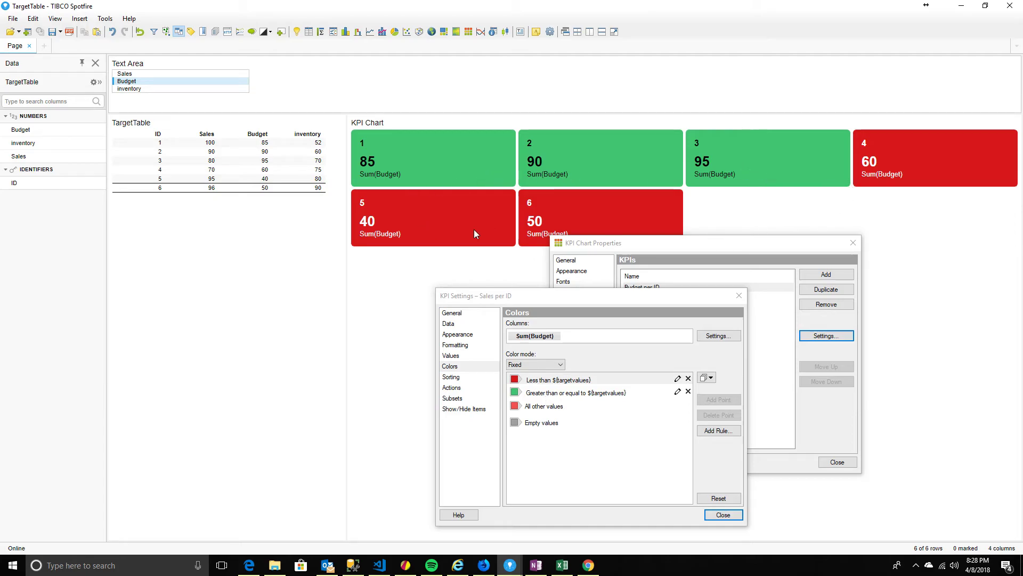
left_click(128, 74)
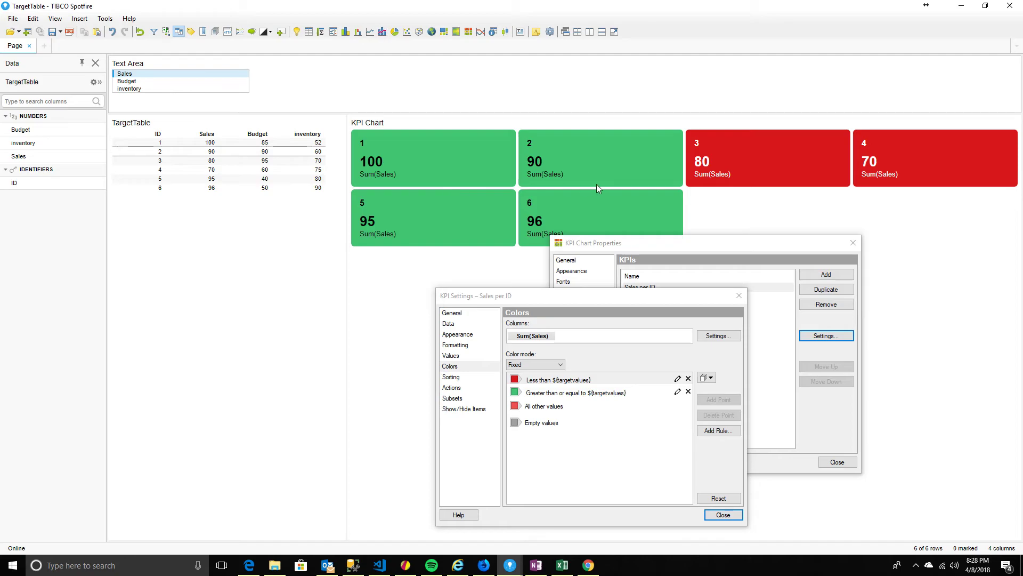
left_click(718, 514)
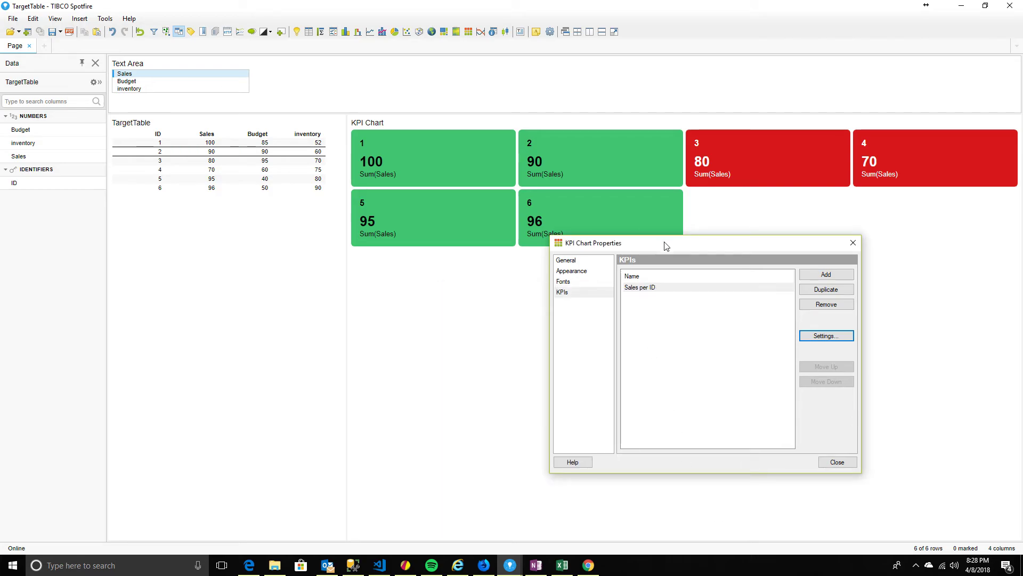
Close chart properties and flip between Budget, inventory and Sales, ending on Sales with tiles 3 and 4 red
left_click_drag(666, 246, 313, 152)
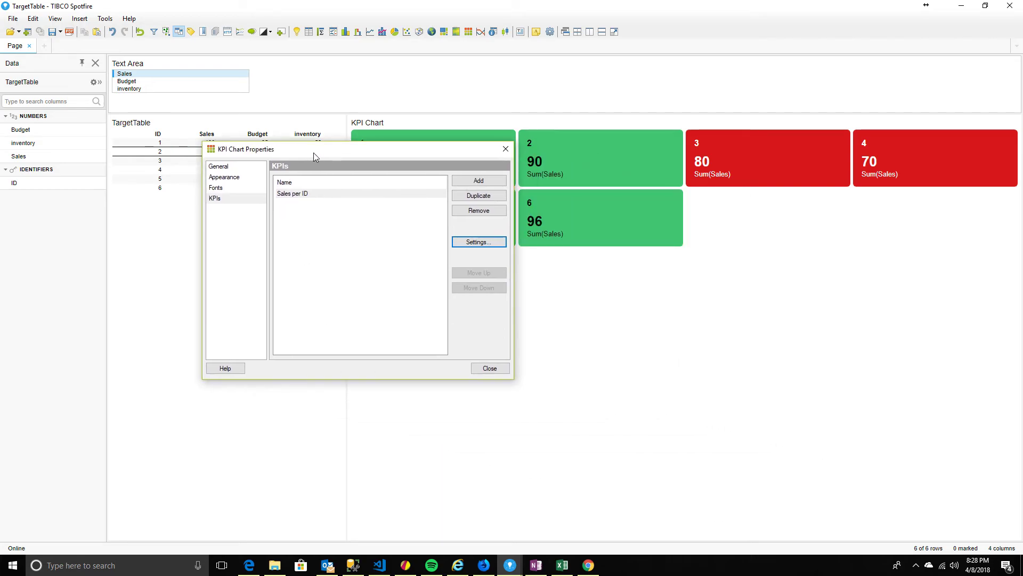
left_click(491, 370)
left_click(130, 83)
left_click(130, 89)
left_click(131, 81)
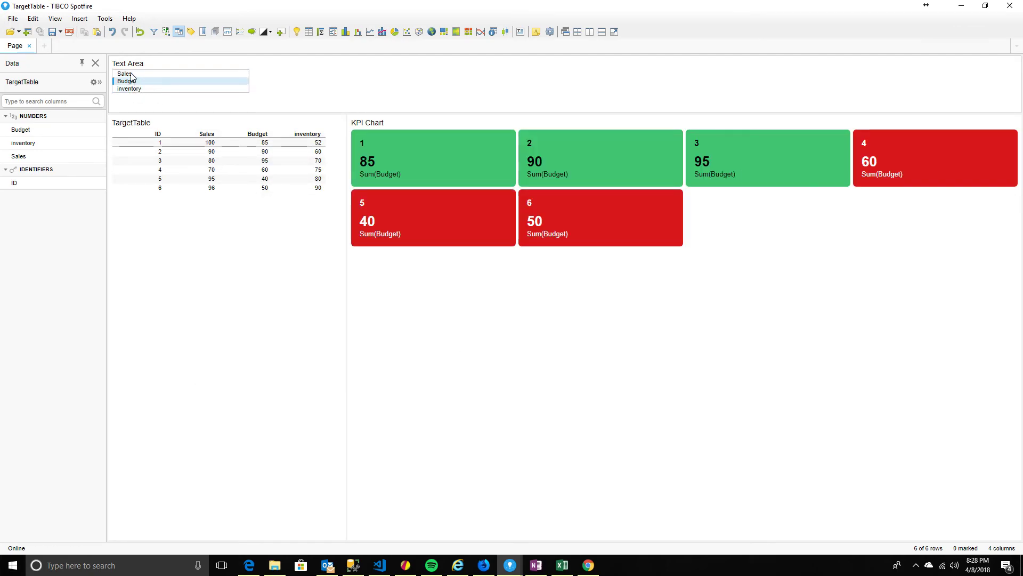
left_click(131, 74)
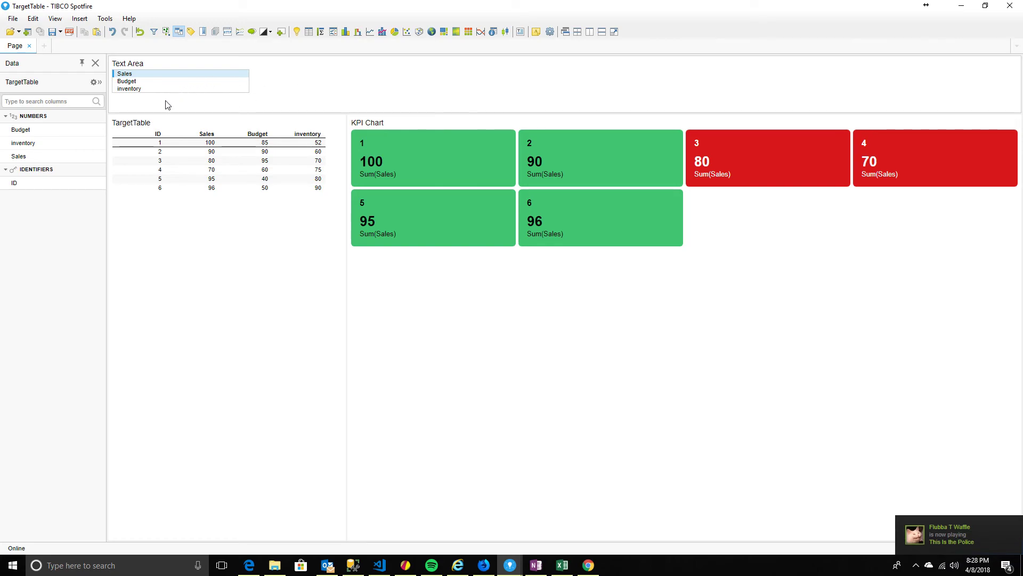
left_click(128, 88)
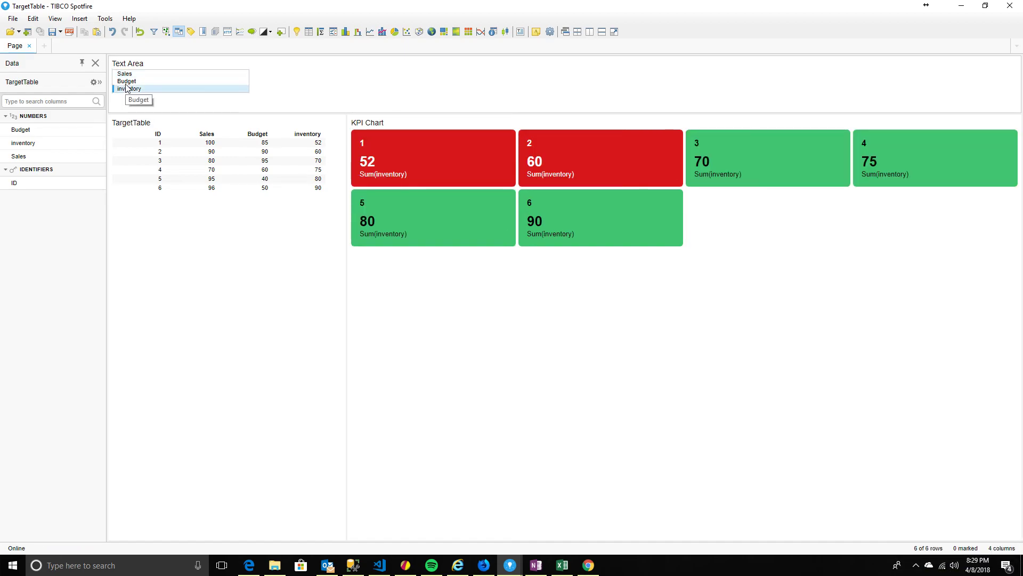
key("Up")
key("Up")
key("Down")
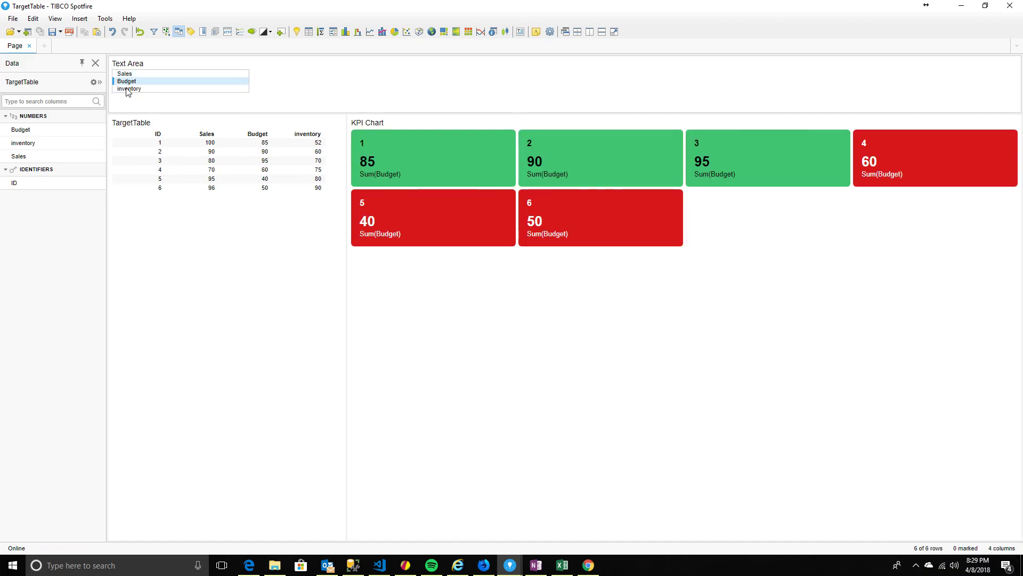
left_click(128, 89)
left_click(128, 74)
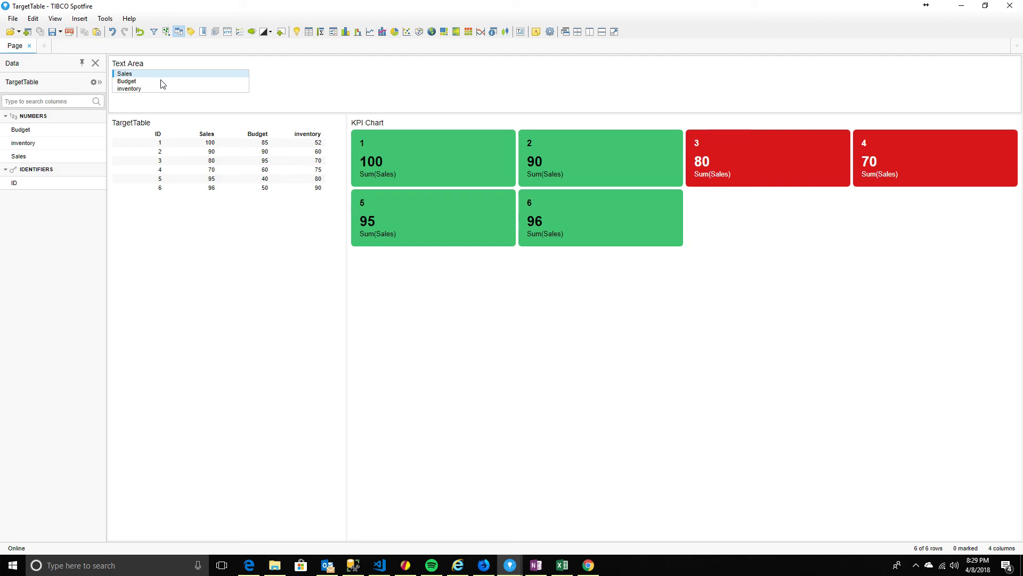